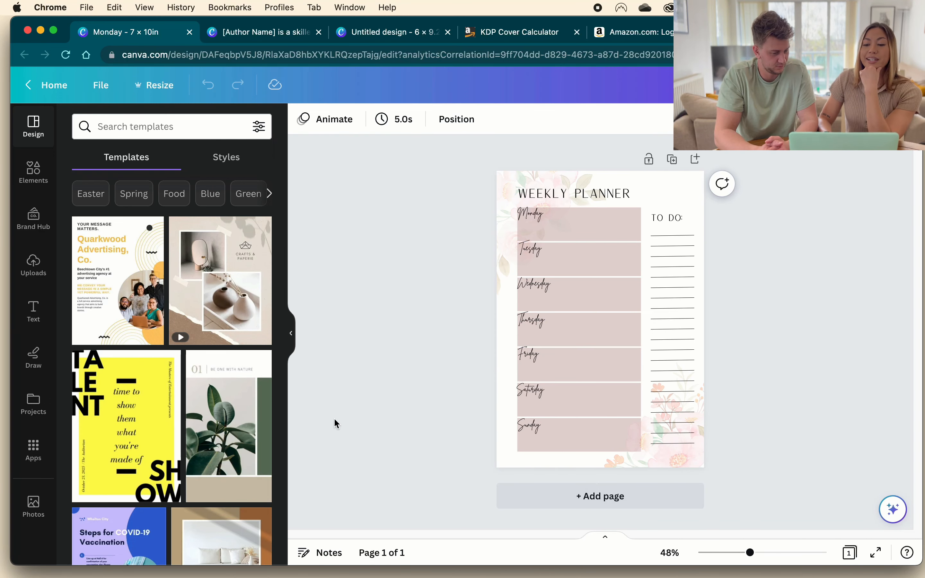
Add a blank second page to the planner and insert a plain square shape on it.
left_click(291, 337)
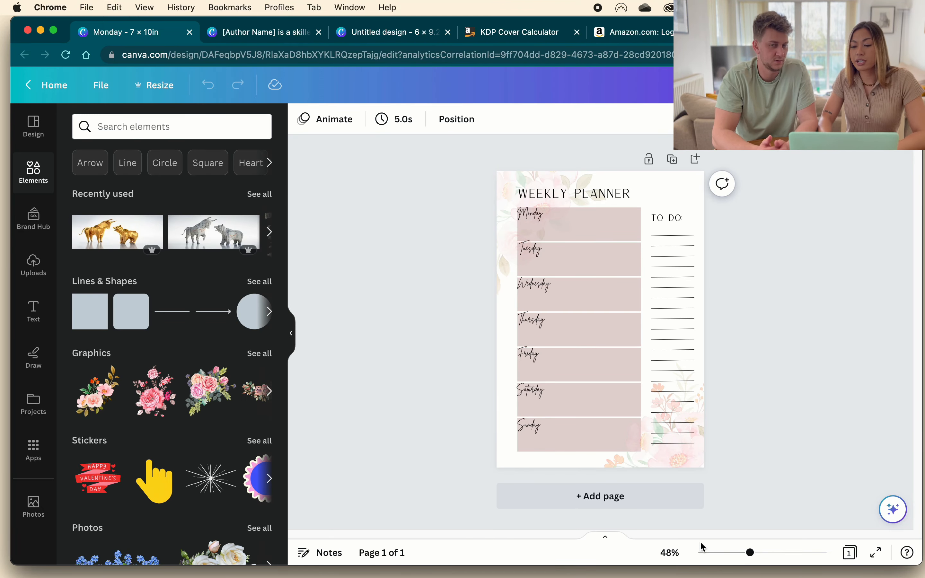
left_click(611, 497)
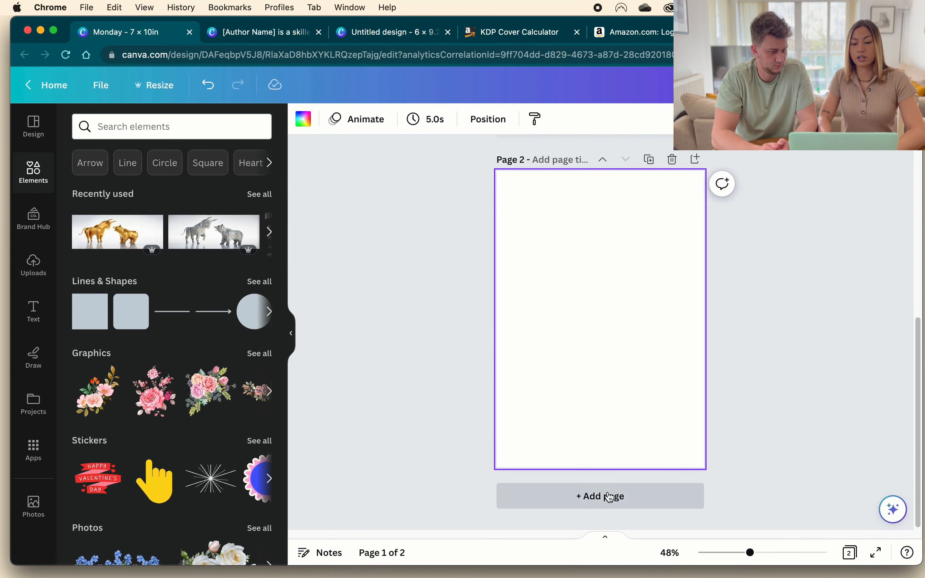
scroll(504, 372, "down", 4)
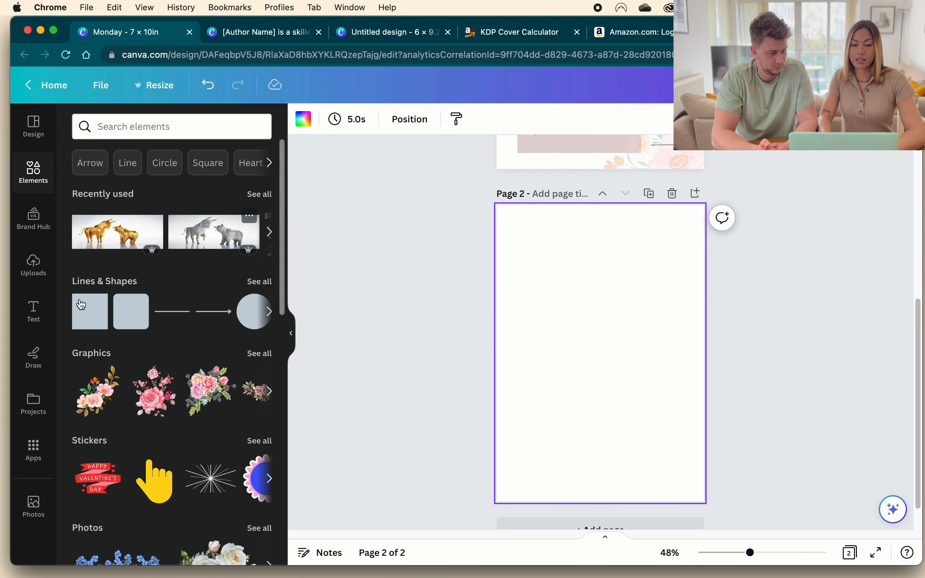
left_click(90, 311)
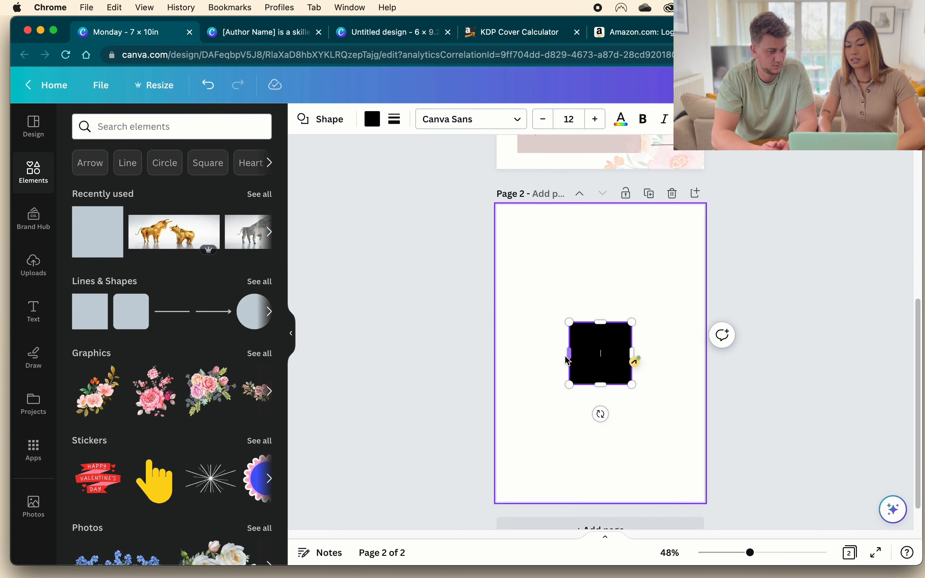
Stretch the square sideways to the page margins and reduce its height to form a wide, shallow rectangle.
left_click_drag(569, 353, 518, 351)
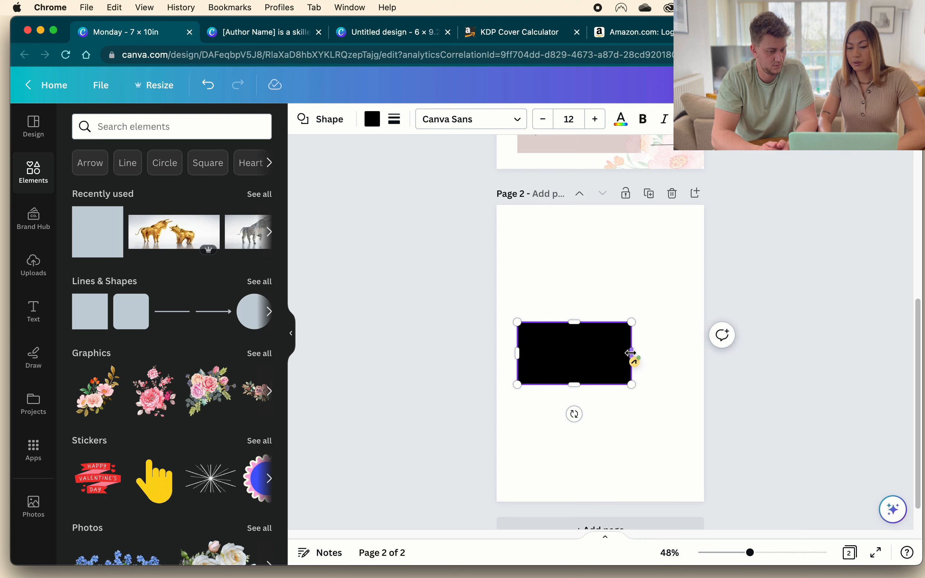
left_click_drag(632, 353, 684, 354)
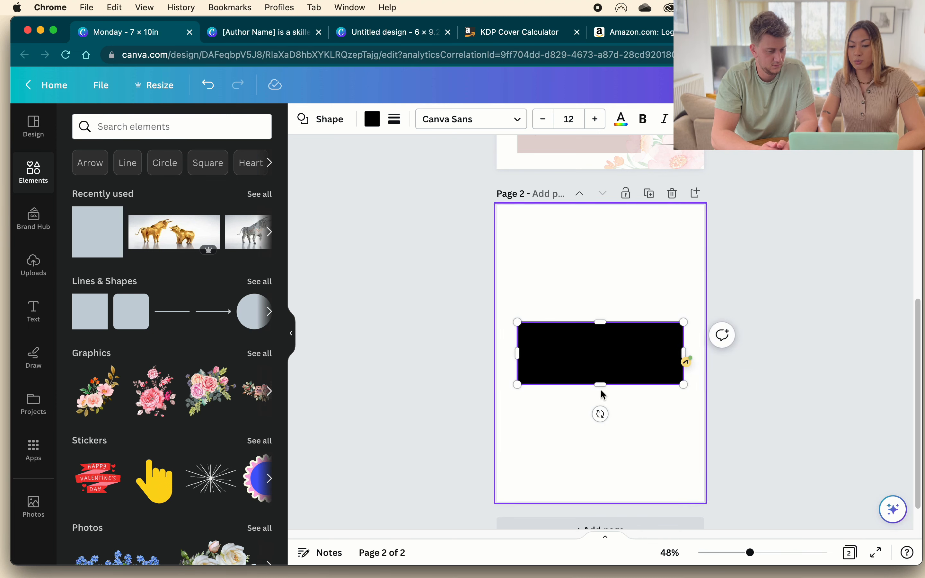
left_click_drag(603, 385, 604, 363)
scroll(629, 392, "up", 4)
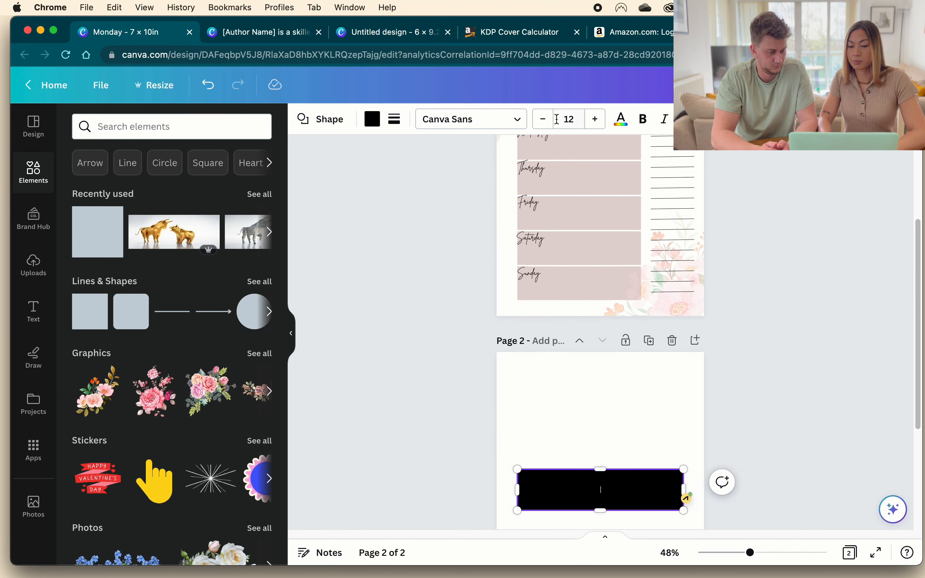
scroll(587, 376, "down", 3)
left_click(628, 313)
left_click(634, 355)
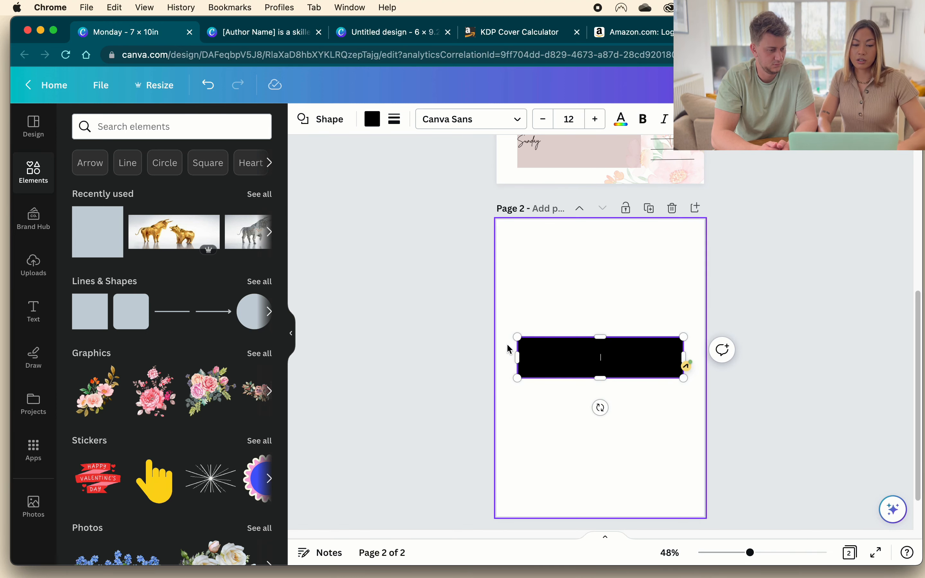
Apply the dusty pink document colour to the rectangle's text and fill on page 2.
left_click(655, 429)
left_click(638, 357)
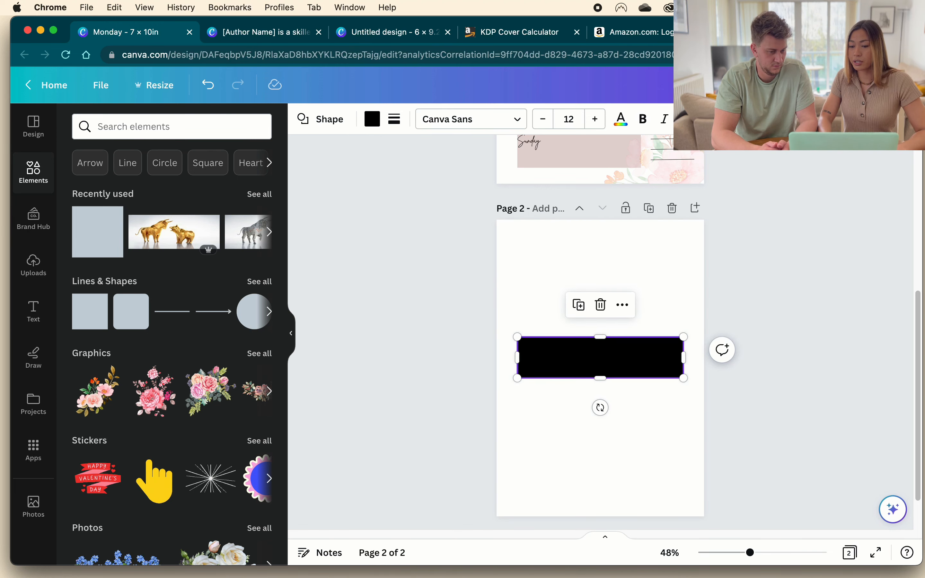
left_click(621, 119)
left_click(154, 197)
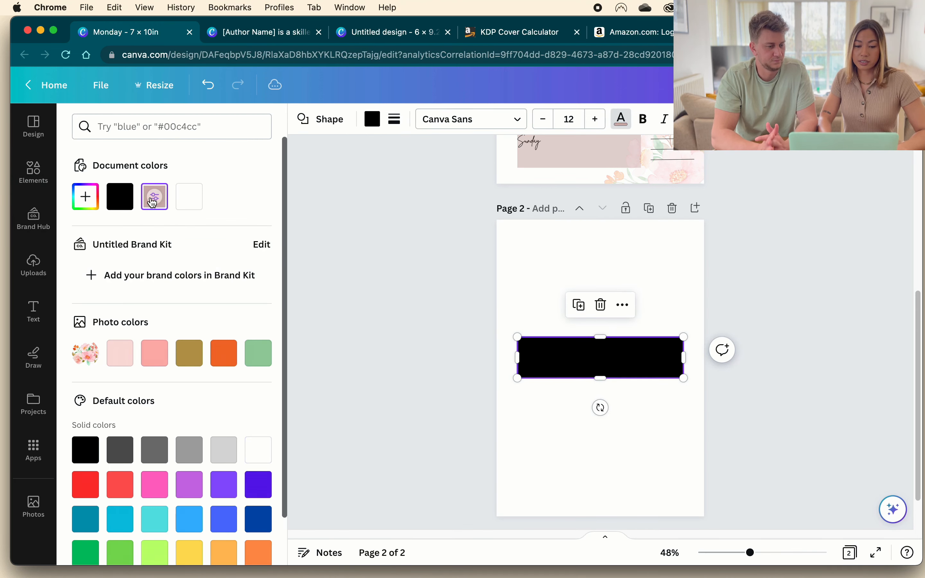
left_click(553, 320)
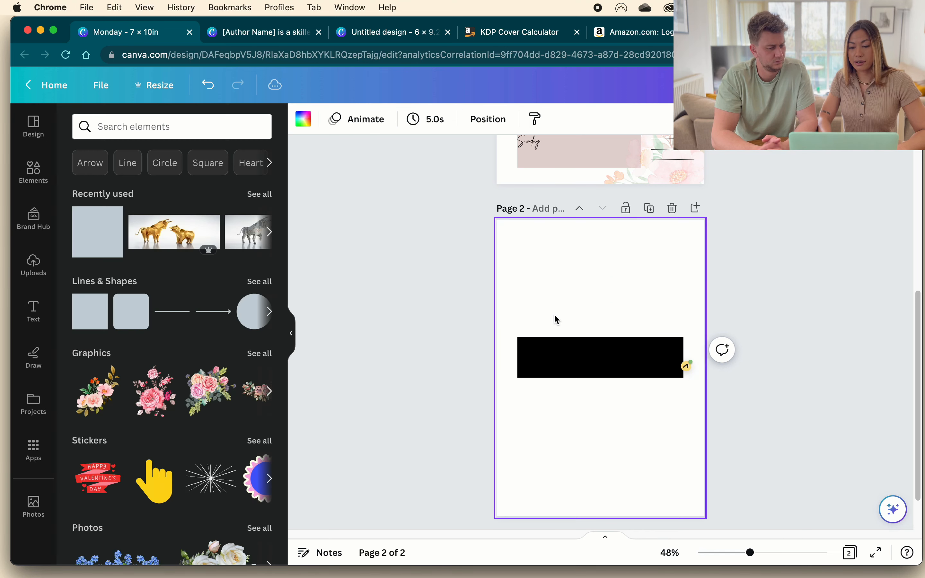
left_click(577, 358)
left_click(372, 119)
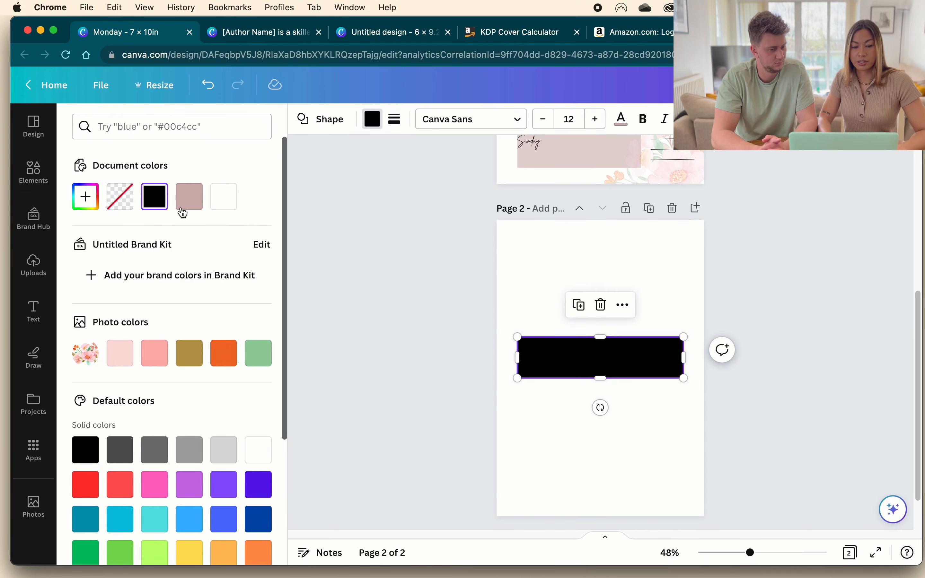
left_click(189, 196)
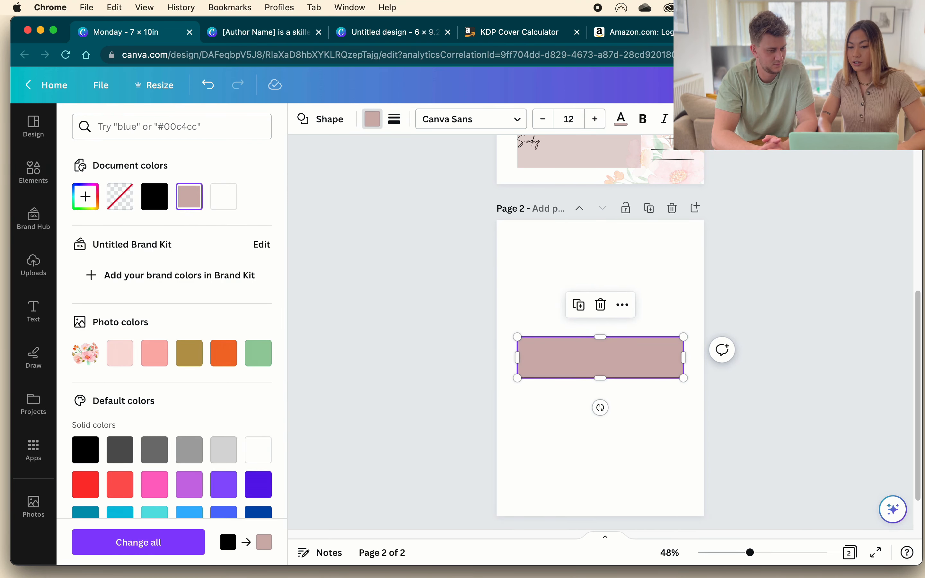
Reduce the rectangle's opacity to roughly half, giving it a paler pink tint.
left_click(798, 157)
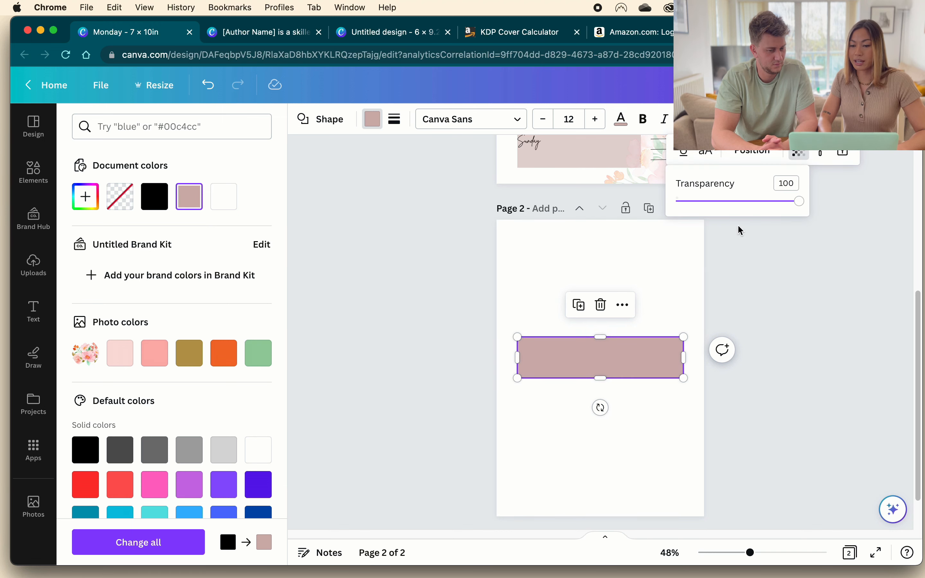
left_click_drag(800, 202, 735, 208)
left_click(788, 304)
left_click(721, 428)
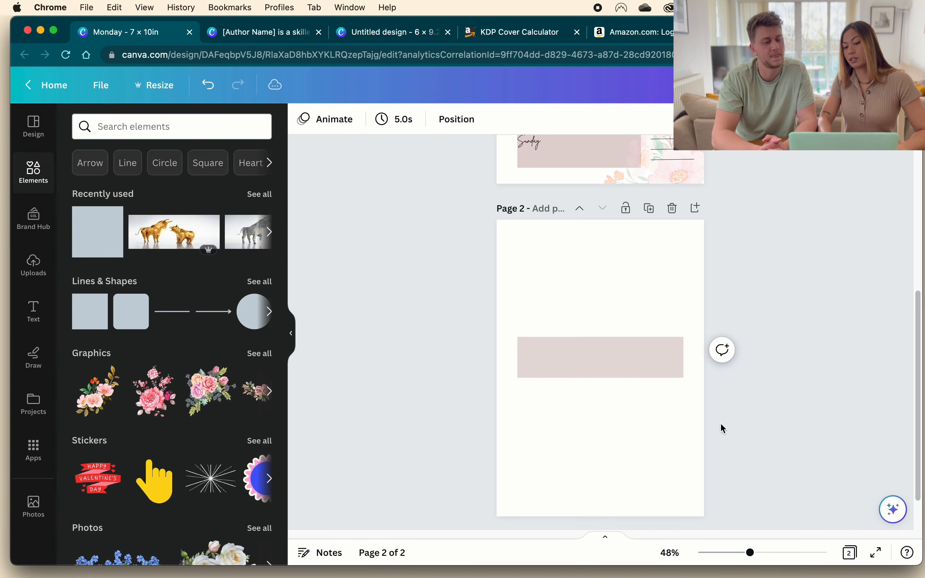
Move the pale pink rectangle up to the upper part of page 2, then check the weekly planner layout on page 1.
left_click_drag(597, 374, 599, 291)
left_click(626, 351)
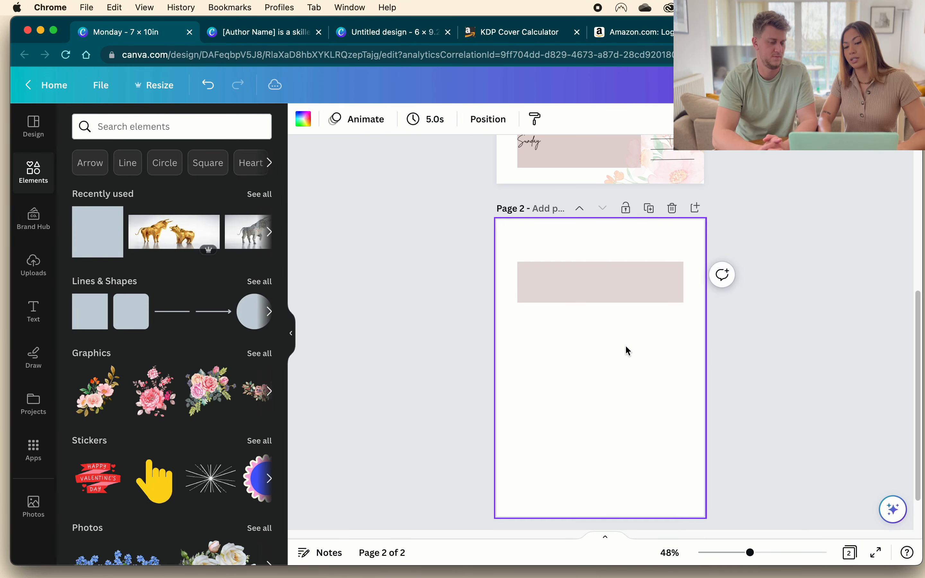
scroll(625, 383, "up", 3)
scroll(611, 414, "up", 5)
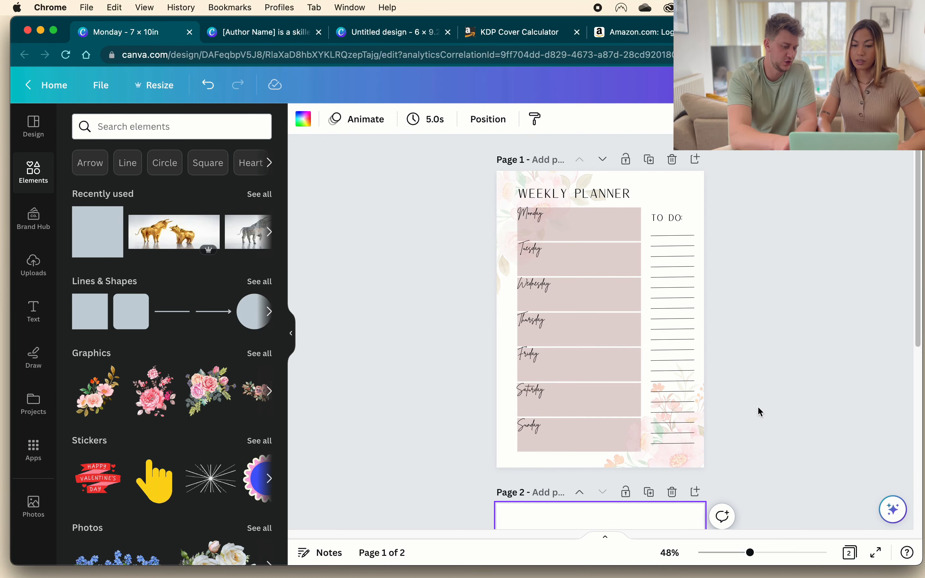
Insert a plain straight line on page 2 and position it just below the pink rectangle.
scroll(698, 261, "down", 4)
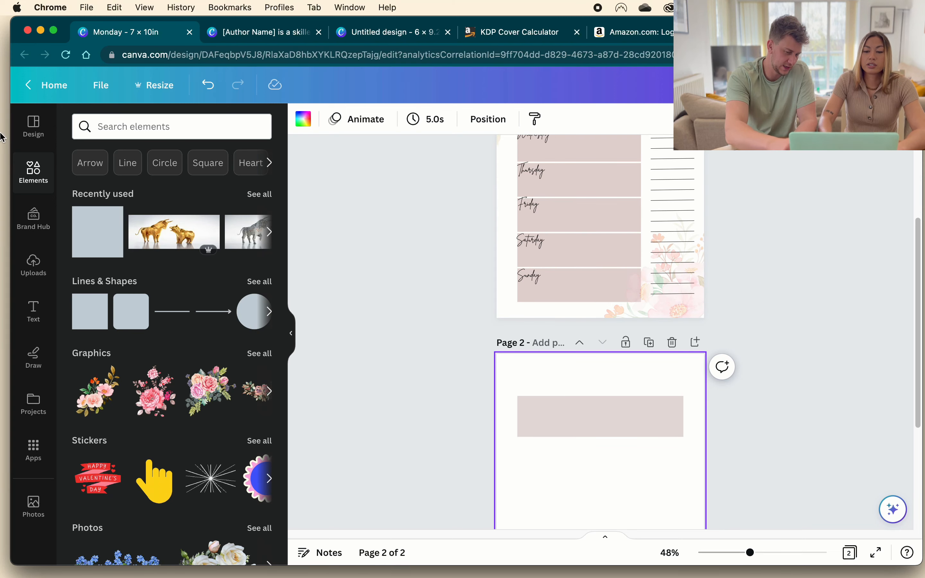
scroll(241, 359, "down", 4)
left_click(172, 174)
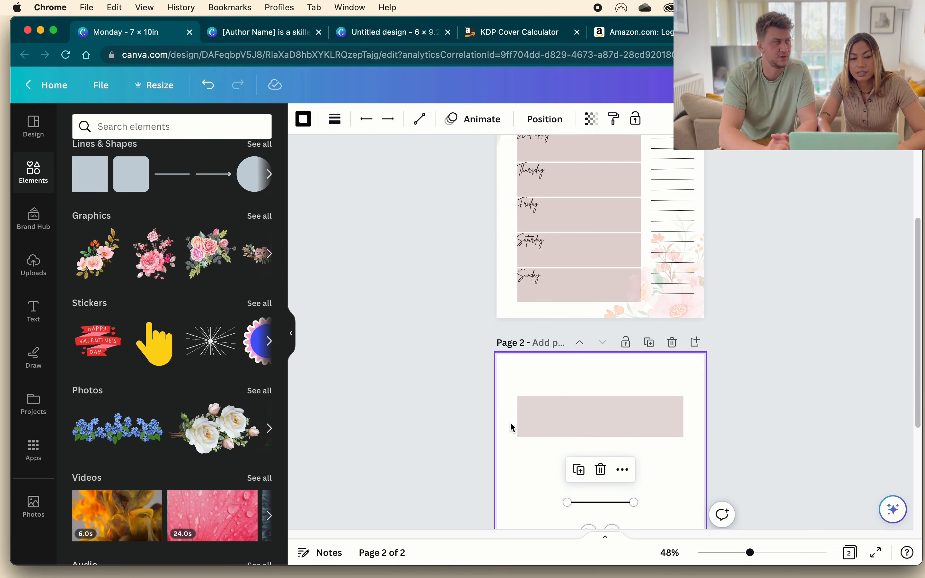
scroll(550, 402, "down", 4)
left_click_drag(612, 371, 612, 326)
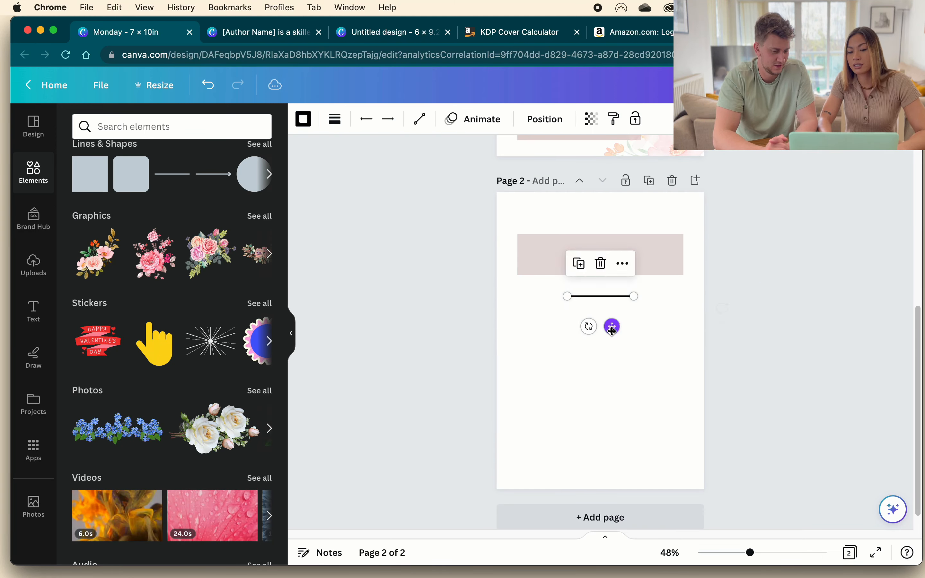
left_click(654, 327)
left_click(615, 297)
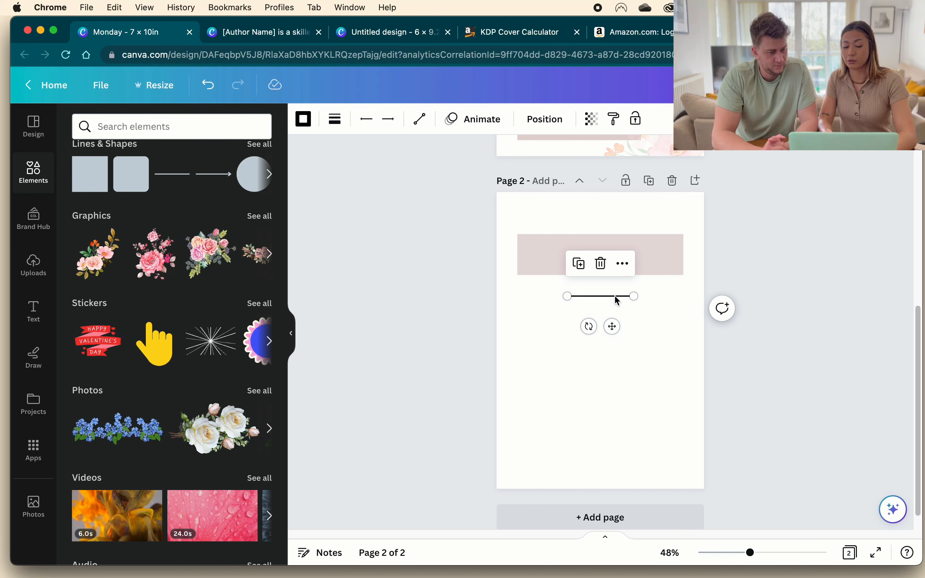
left_click(613, 349)
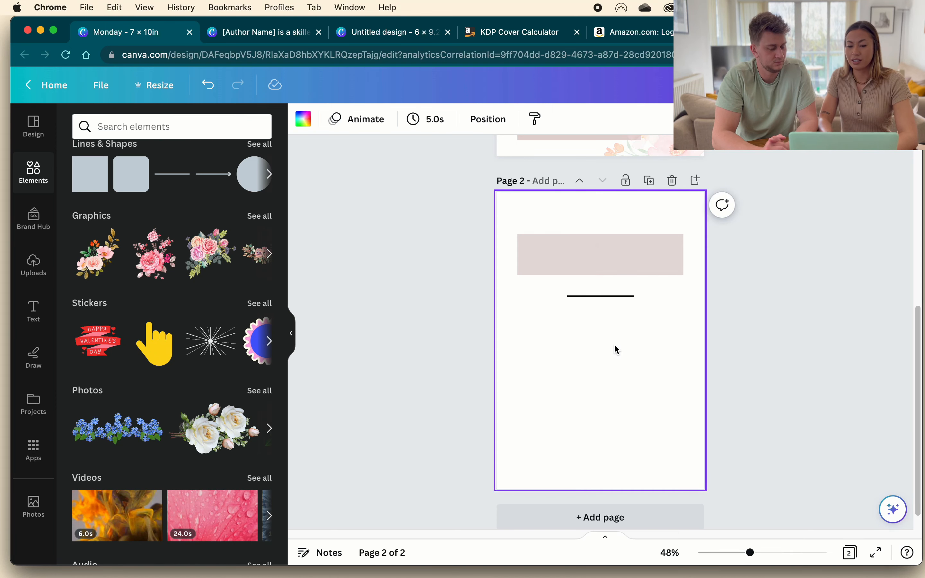
Duplicate the straight line 22 times to build a staggered stack of lines.
left_click(611, 295)
left_click(642, 330)
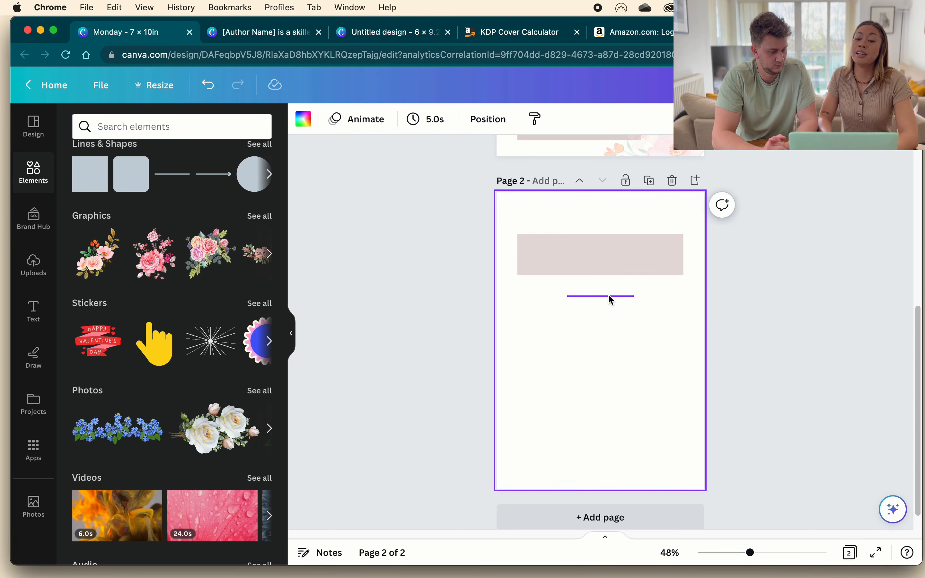
left_click(609, 296)
key("super+d")
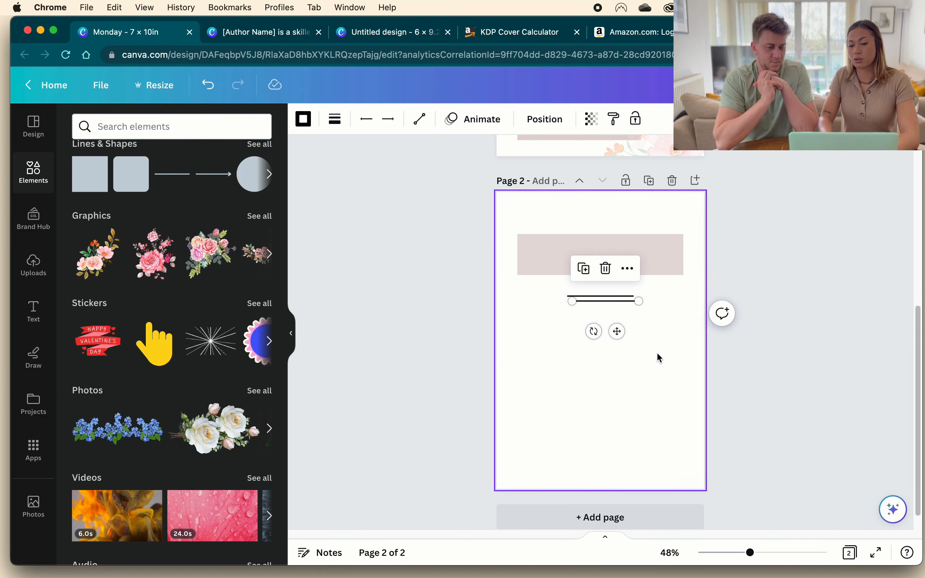
key("super+d")
key("super+d")
key("super+d")
key("super+d")
key("super+d")
key("super+d")
key("super+d")
key("super+d")
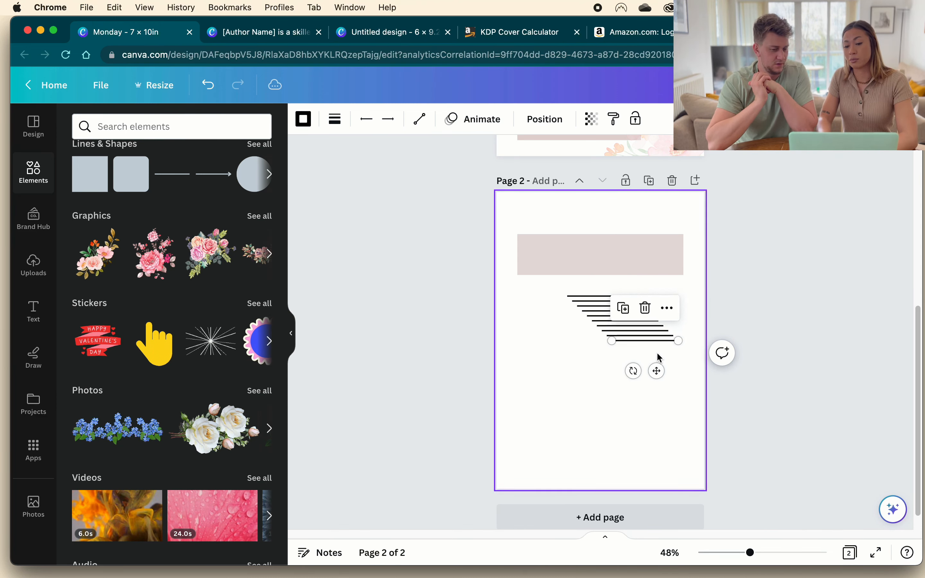
key("super+d")
key("super+d")
key("super+d")
key("super+d")
key("super+d")
key("super+d")
key("super+d")
key("super+d")
key("super+d")
key("super+d")
key("super+d")
key("super+d")
key("super+d")
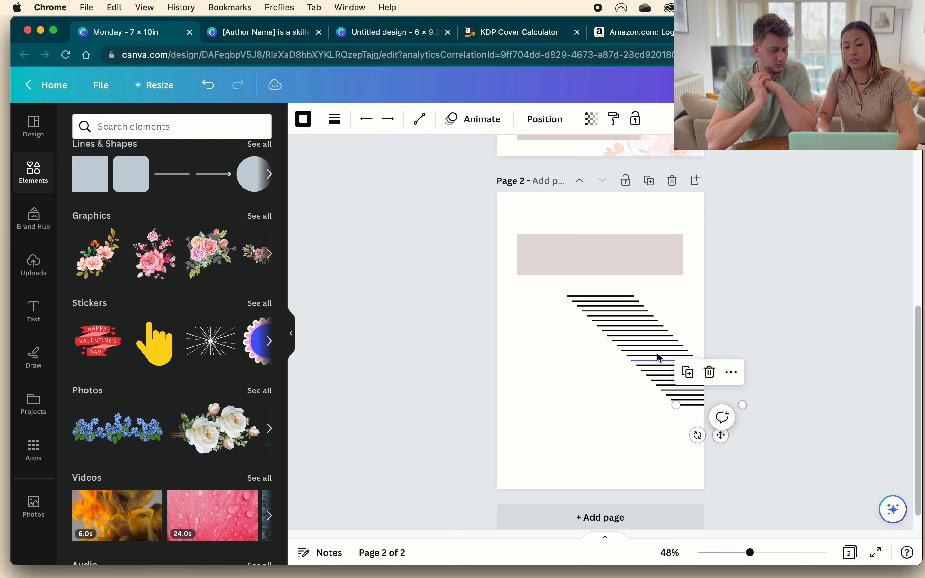
Move the last line copy down near the bottom edge of page 2 to mark where the lines end.
left_click_drag(693, 411, 612, 464)
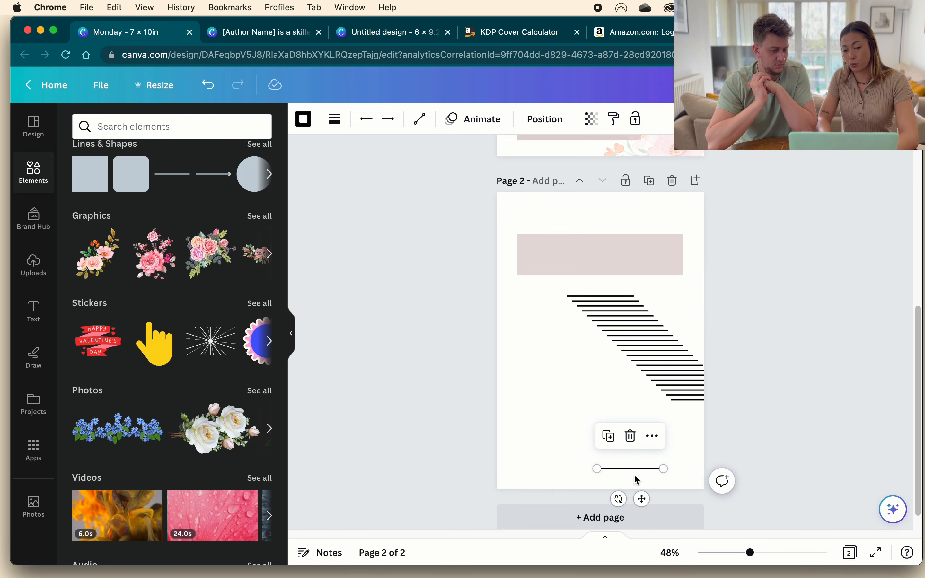
mouse_move(636, 480)
left_mouse_down()
mouse_move(675, 408)
mouse_move(597, 446)
mouse_move(615, 478)
mouse_move(632, 474)
mouse_move(649, 386)
mouse_move(639, 476)
left_mouse_up()
left_click(615, 457)
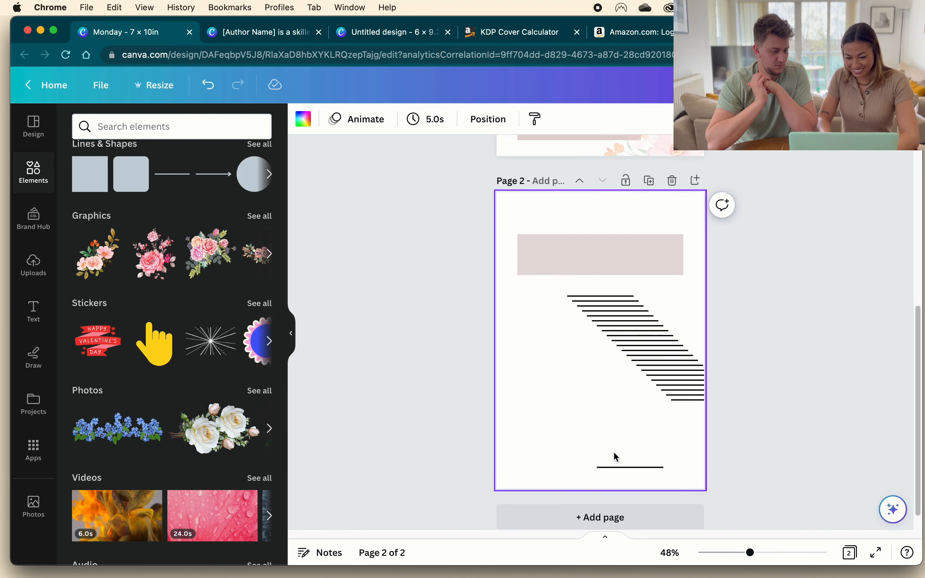
Select every line on page 2, including the two missed copies, and tidy them up into one evenly spaced, aligned column.
left_click_drag(572, 471, 721, 383)
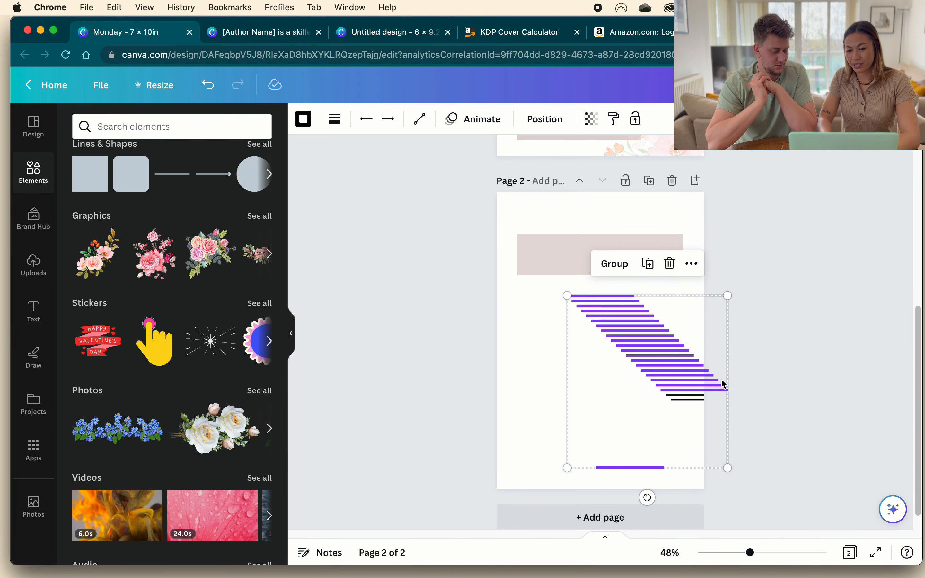
left_click(683, 397, "shift")
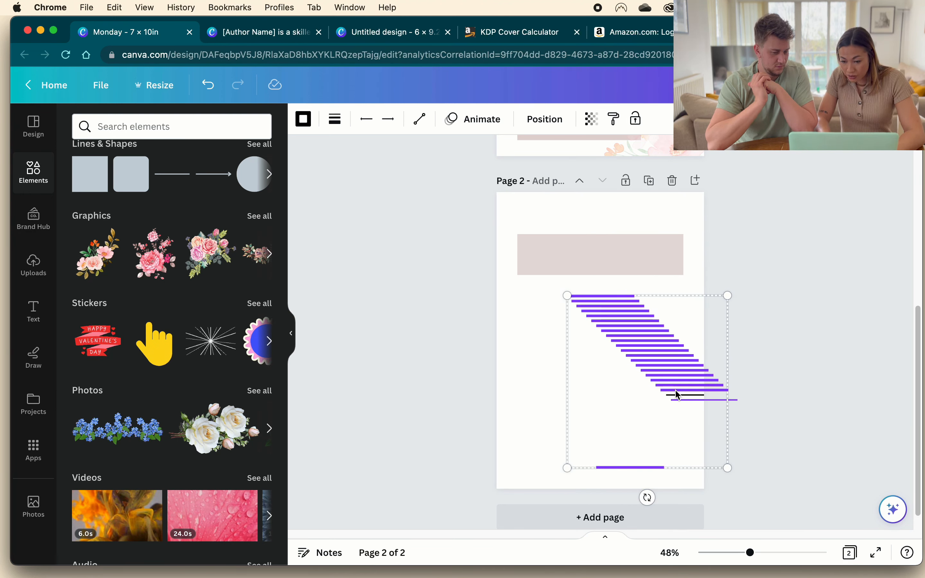
left_click(670, 399, "shift")
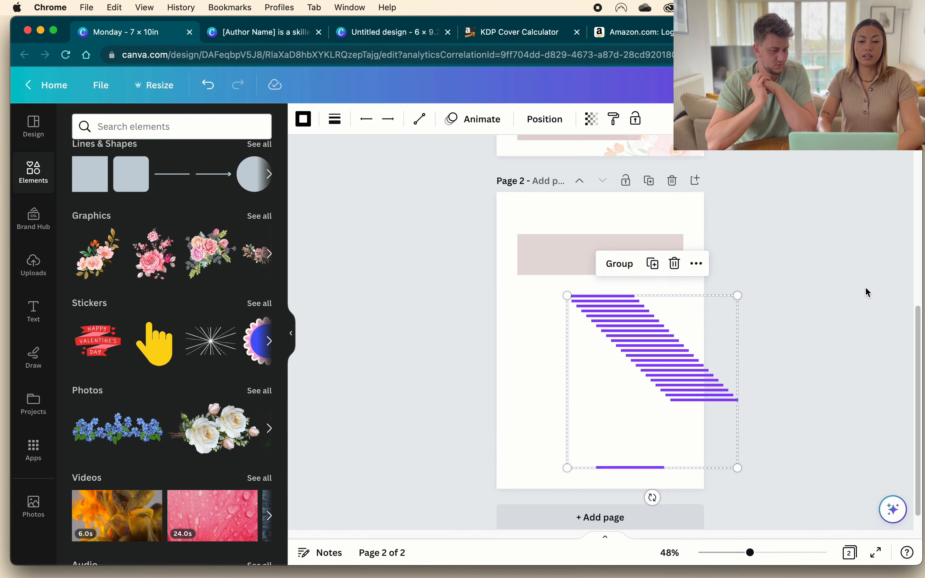
left_click(546, 118)
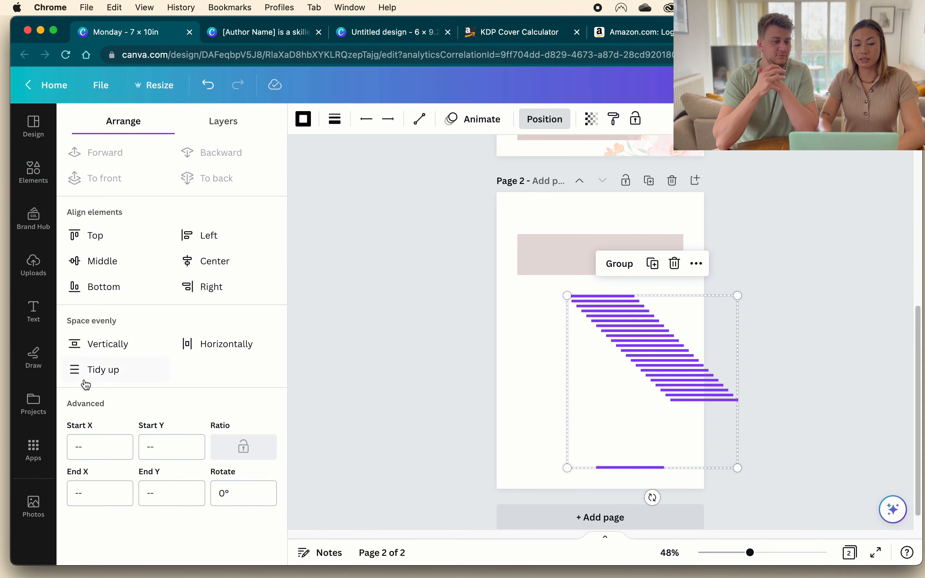
left_click(85, 381)
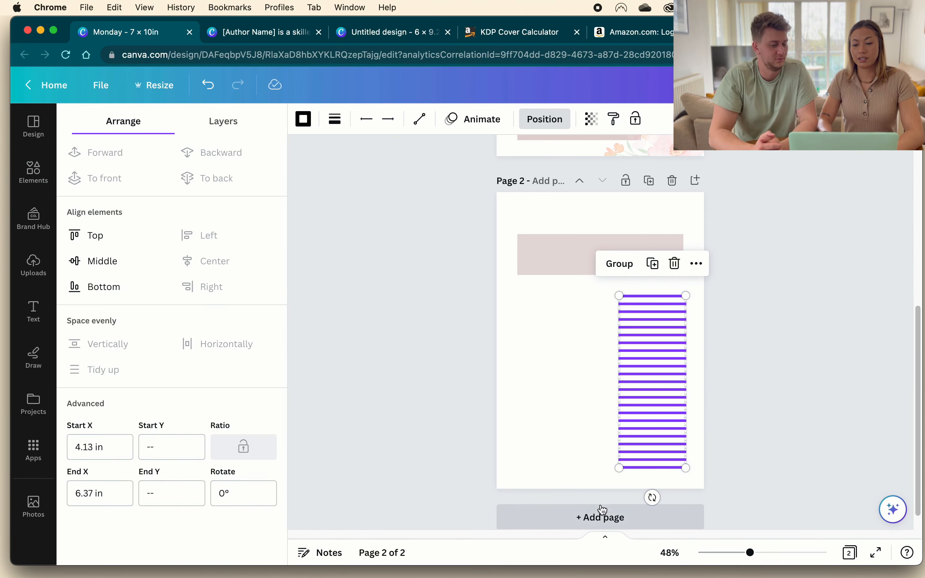
left_click(703, 436)
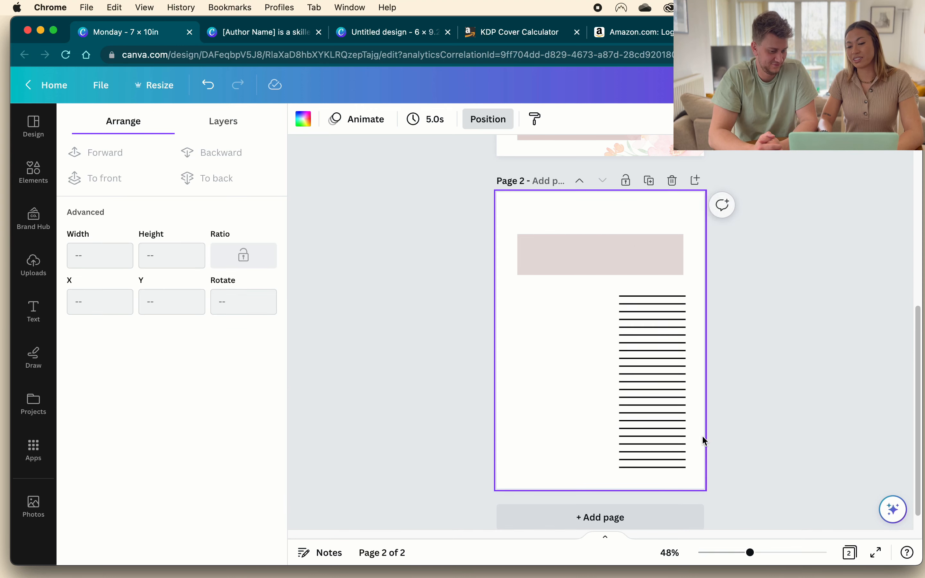
Delete the whole column of evenly spaced lines from page 2.
left_click_drag(675, 478, 650, 294)
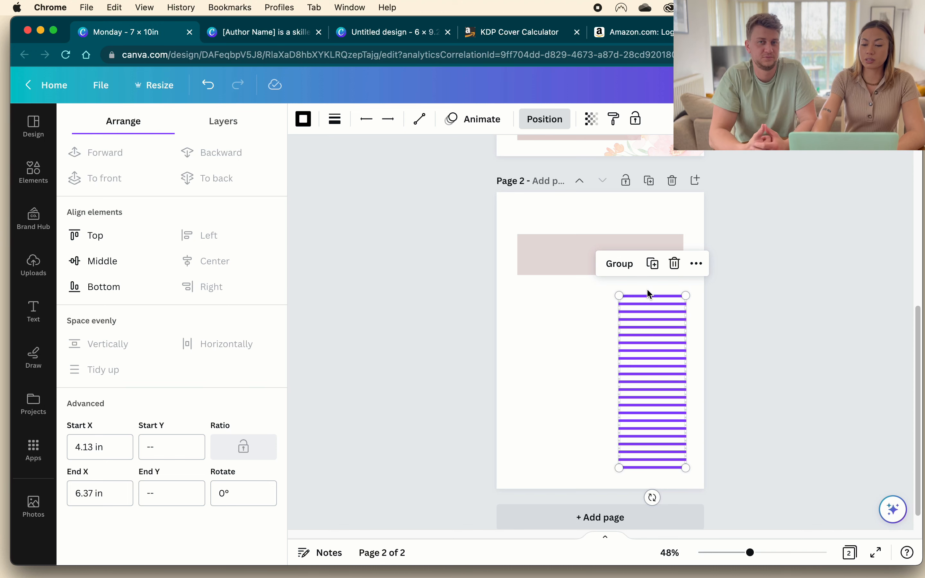
key("Delete")
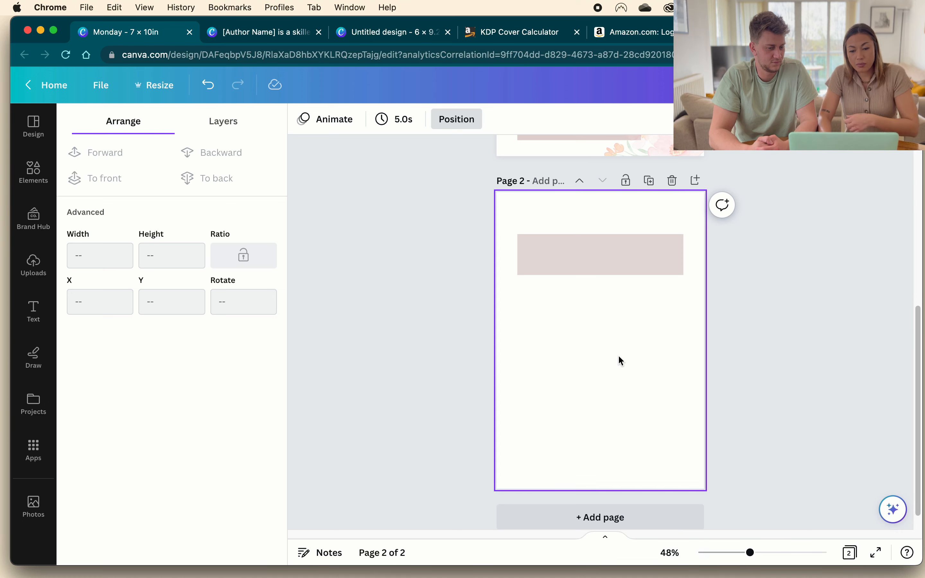
Duplicate the pink rectangle four times to make a column of five evenly spaced boxes down page 2.
left_click(564, 253)
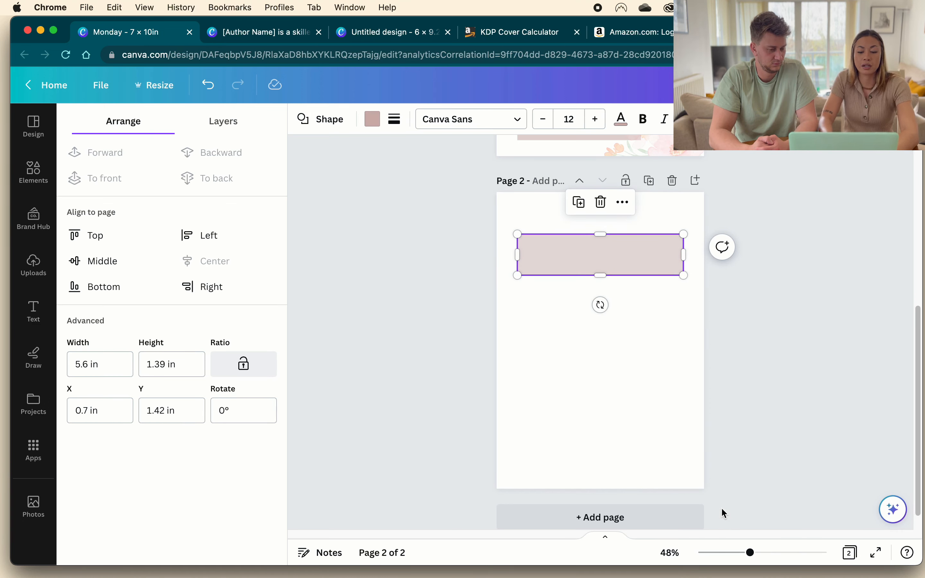
key("super+d")
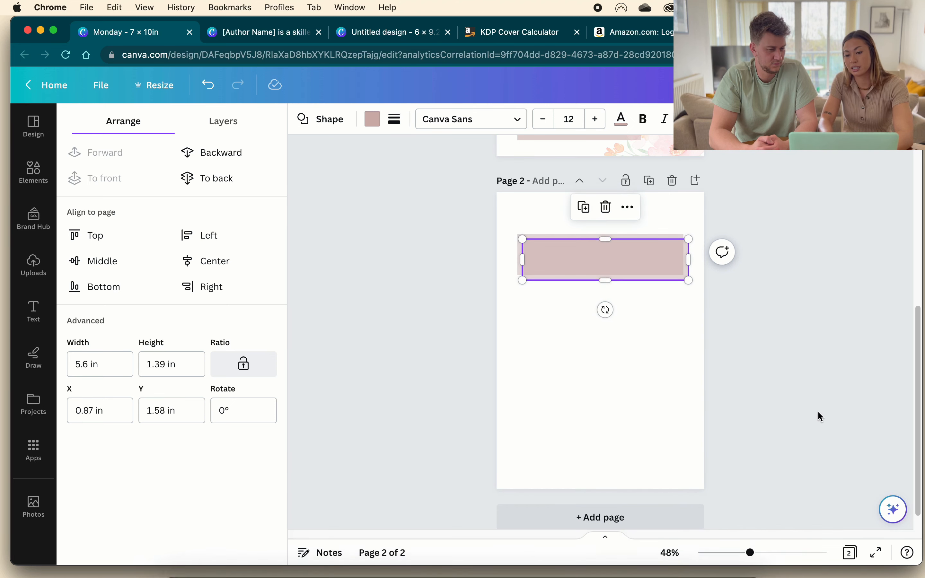
left_click_drag(600, 268, 601, 305)
key("super+d")
key("super+d")
key("super+d")
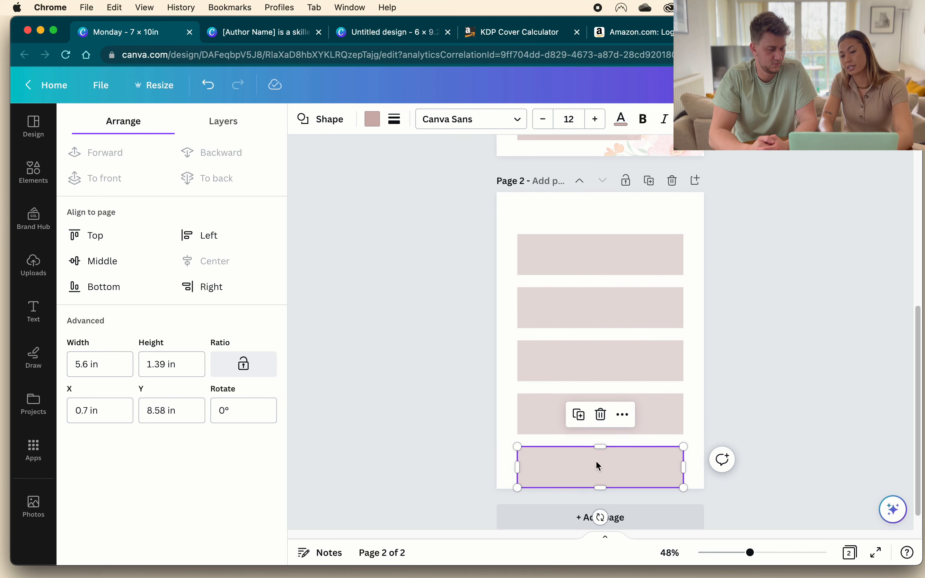
left_click(492, 421)
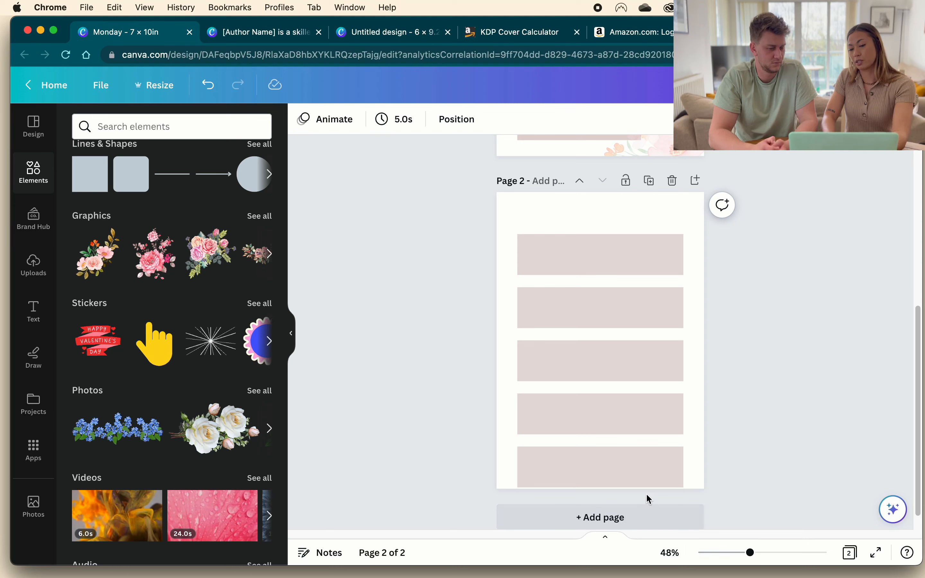
Select all five pink rectangles and move them up together to leave more room at the bottom of page 2.
left_click_drag(646, 498, 642, 263)
left_click_drag(619, 365, 617, 346)
left_click(913, 381)
Insert the rose bouquet graphic and place it over the upper-left corner of page 2.
scroll(747, 370, "up", 8)
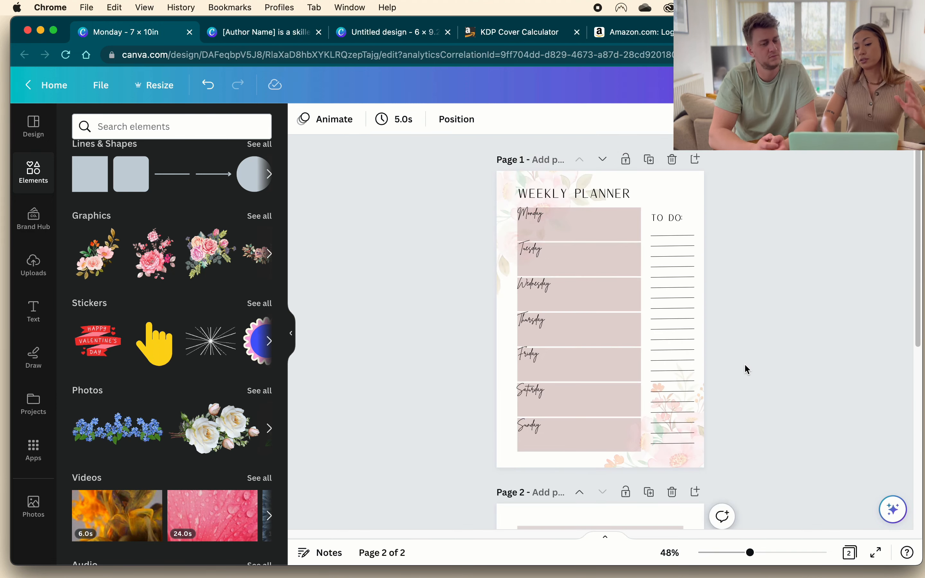
scroll(747, 369, "down", 9)
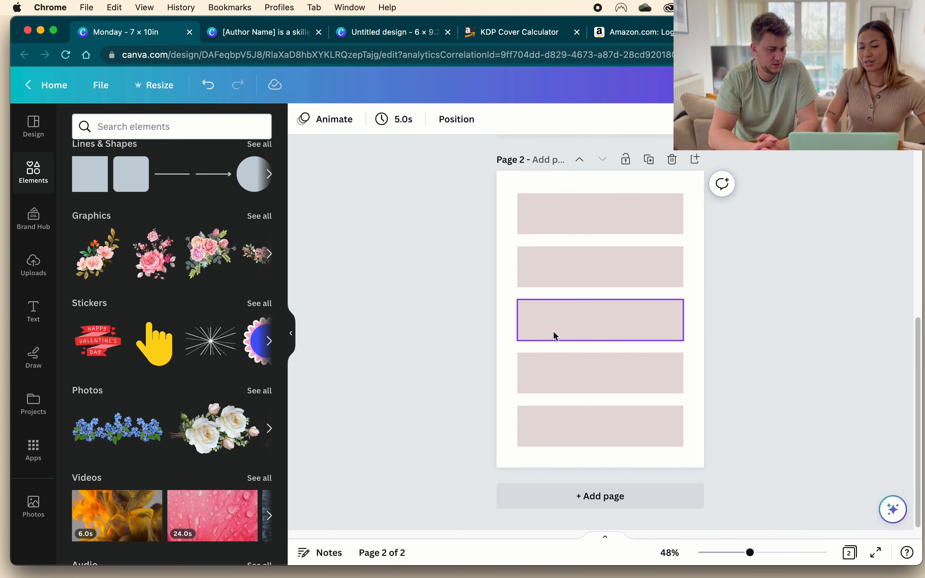
scroll(822, 391, "up", 5)
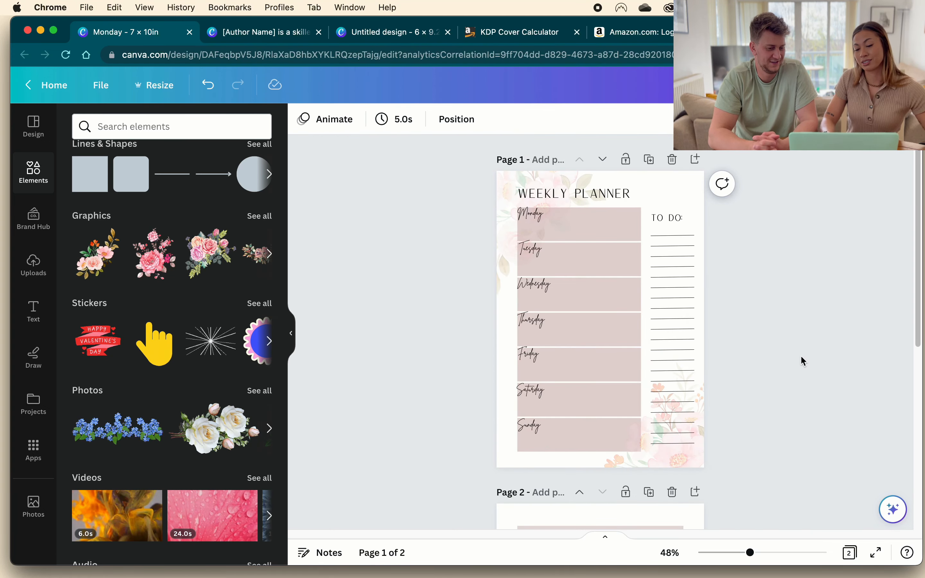
left_click(526, 180)
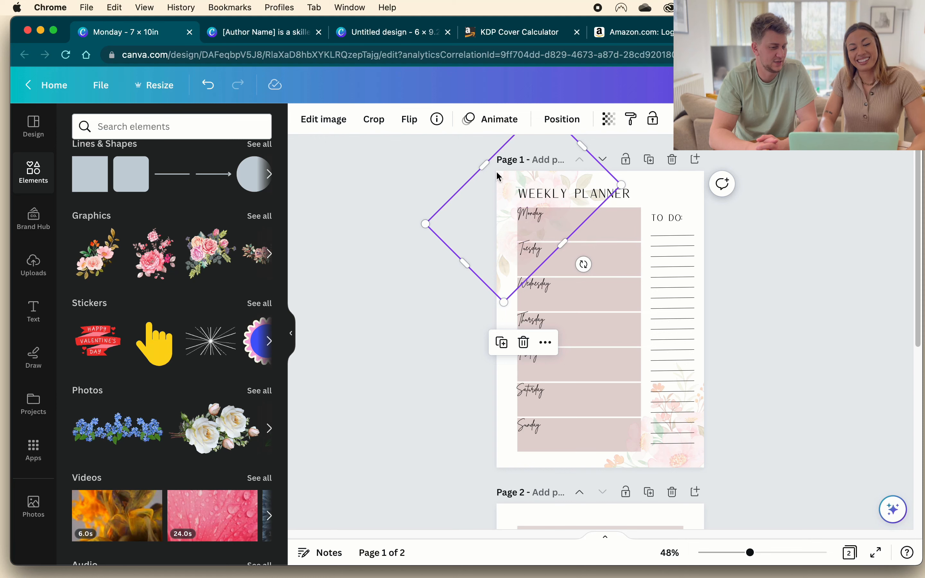
scroll(514, 183, "down", 5)
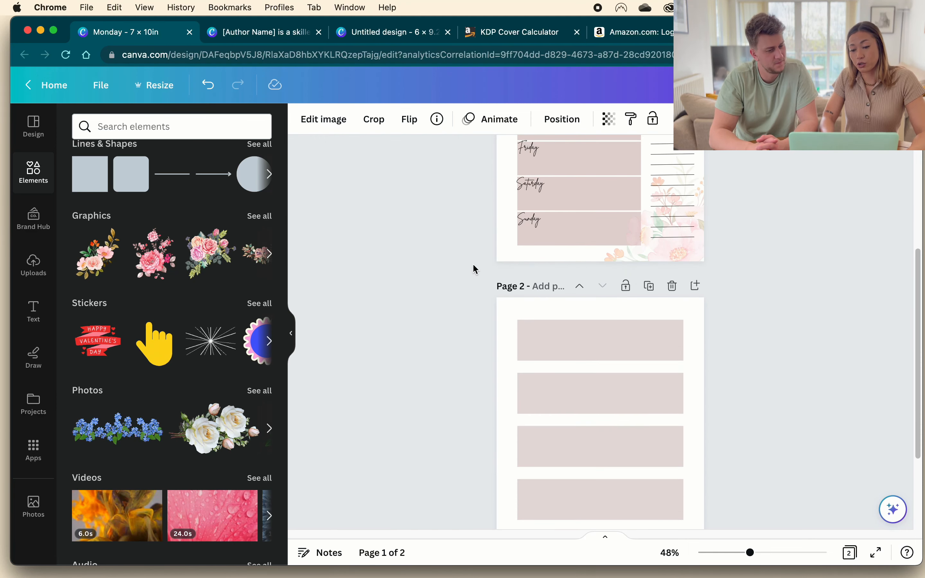
left_click(216, 251)
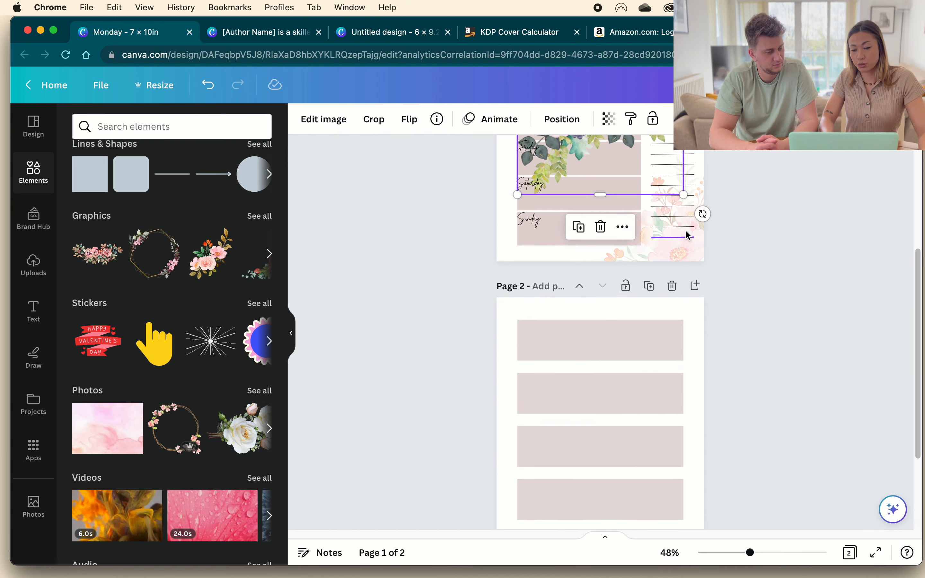
left_click_drag(579, 147, 538, 369)
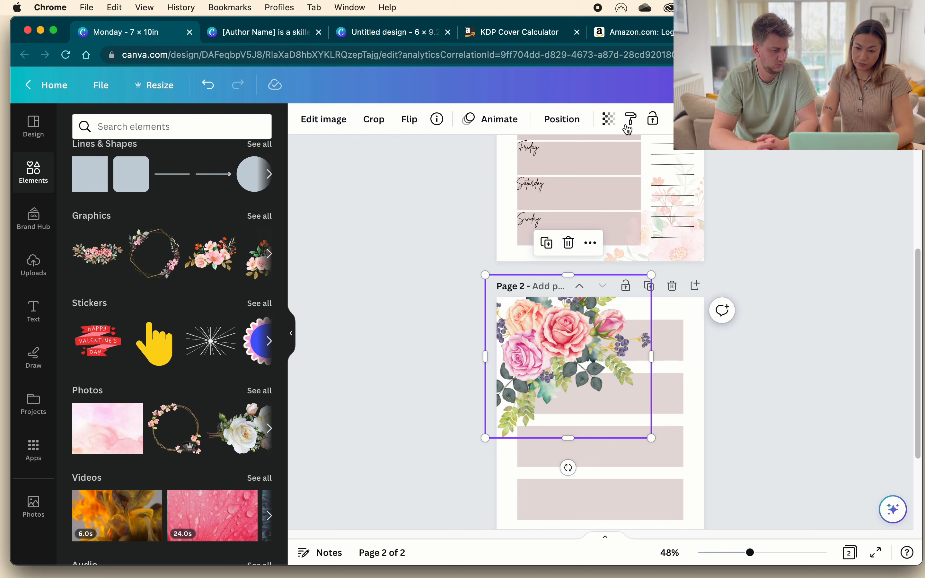
Lower the rose bouquet's transparency value to below 16 to fade it into a faint background decoration.
left_click(609, 120)
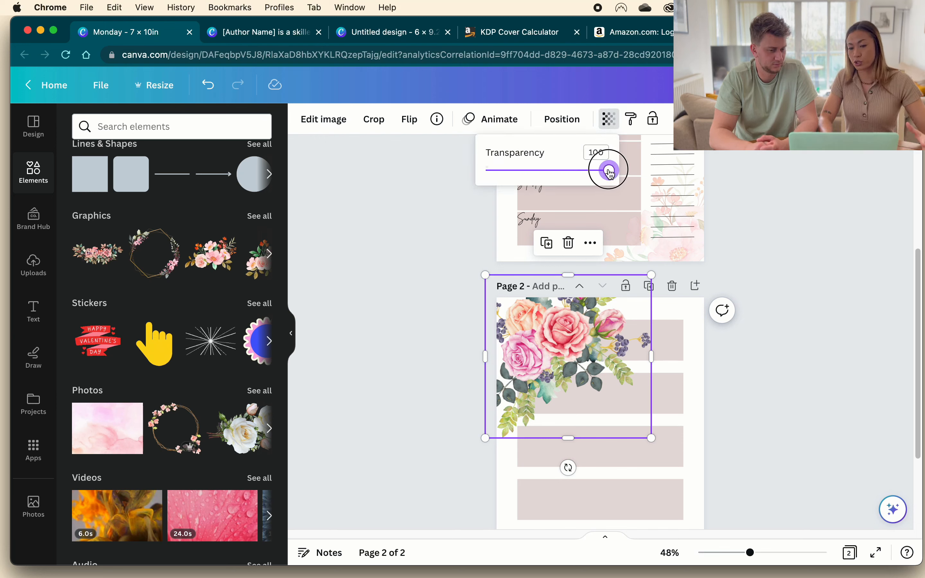
left_click_drag(609, 172, 515, 185)
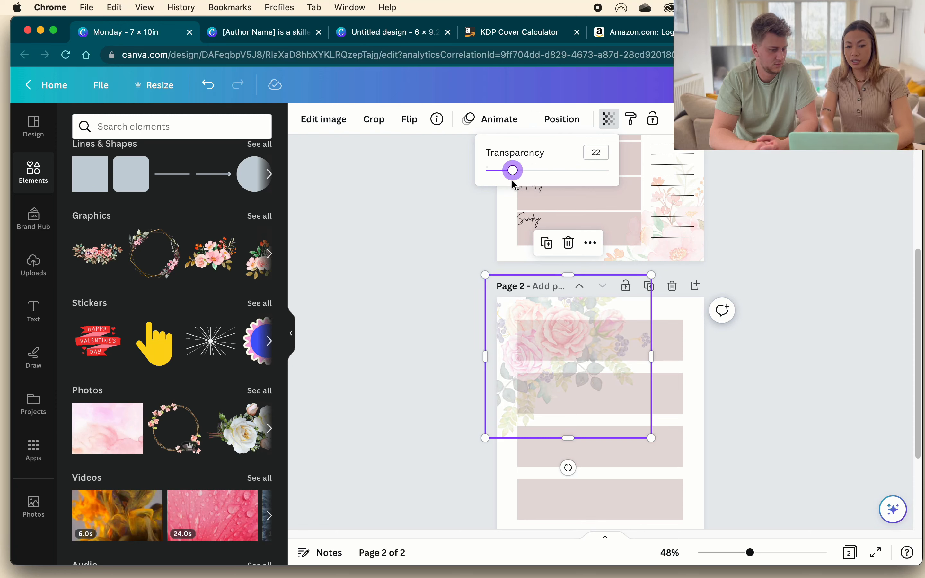
mouse_move(515, 165)
left_mouse_down()
mouse_move(495, 169)
mouse_move(505, 169)
left_mouse_up()
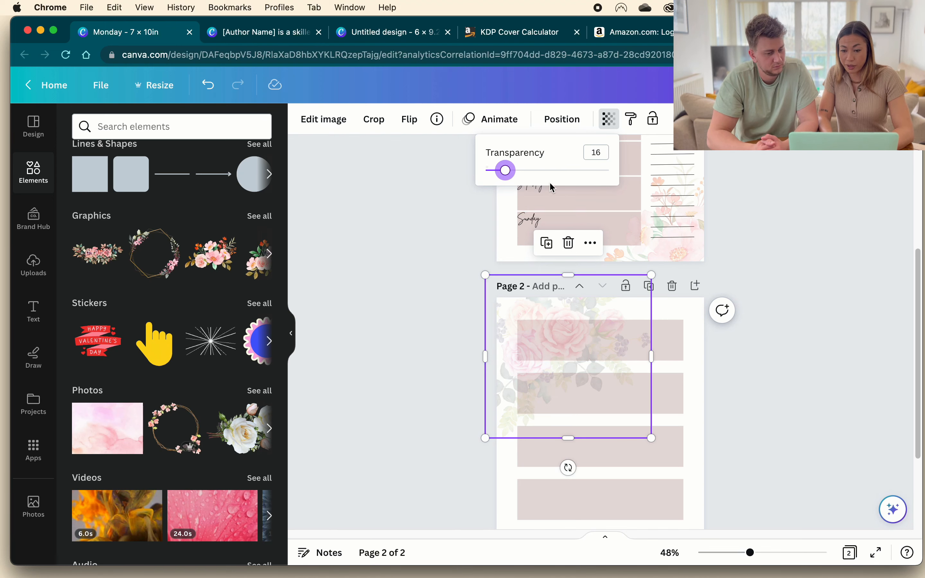
left_click_drag(506, 171, 498, 172)
left_click(824, 370)
left_click(824, 370)
Make the topmost pink rectangle on page 2 more opaque.
scroll(825, 371, "down", 3)
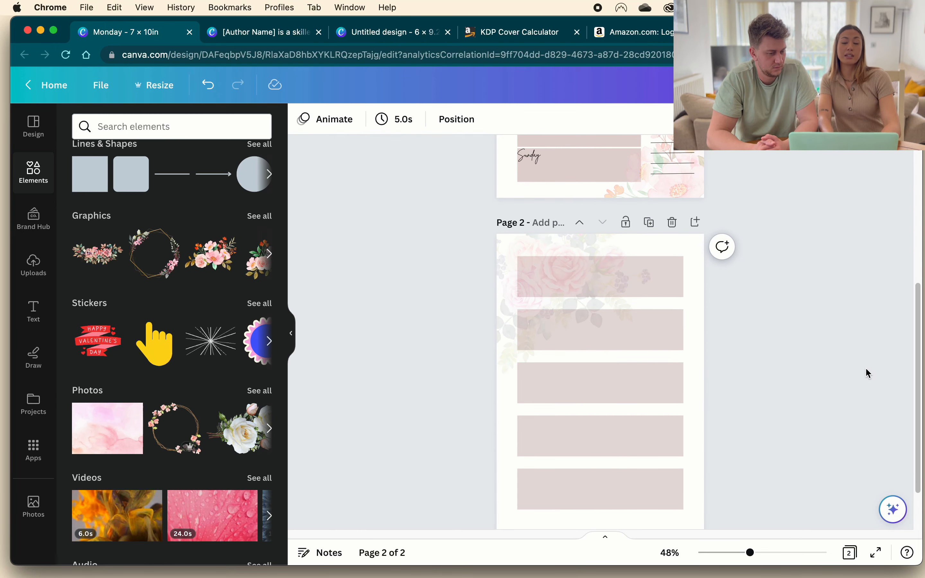
scroll(866, 369, "up", 3)
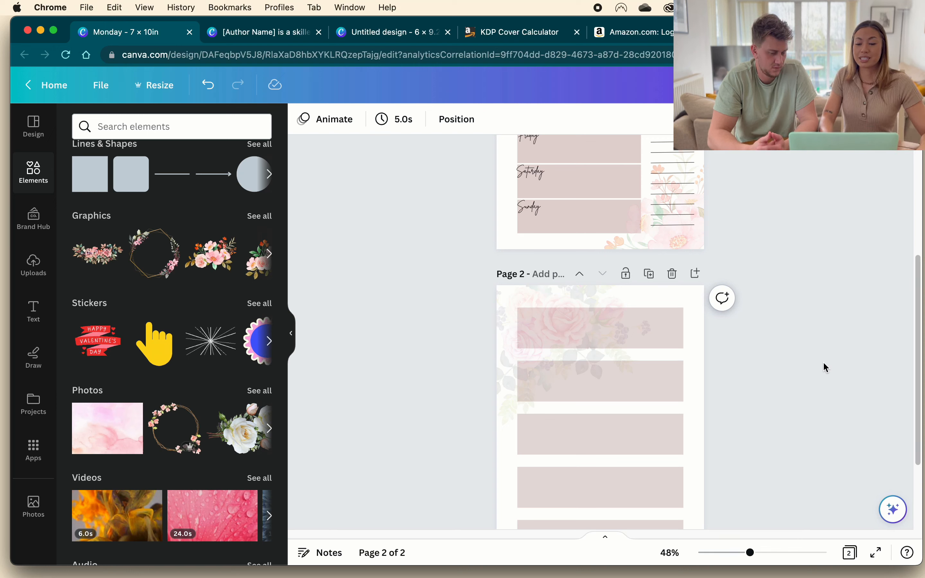
scroll(823, 363, "up", 3)
scroll(822, 364, "down", 5)
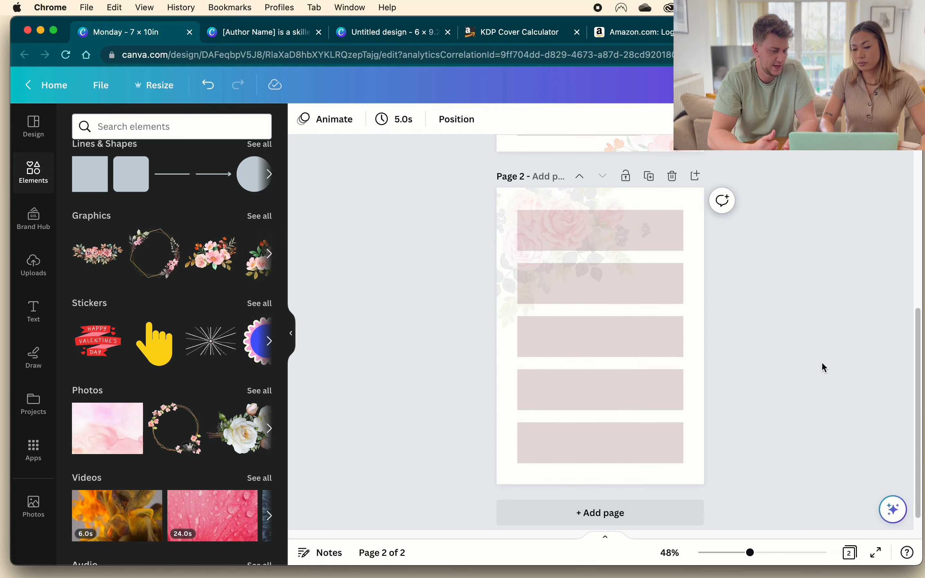
left_click(677, 239)
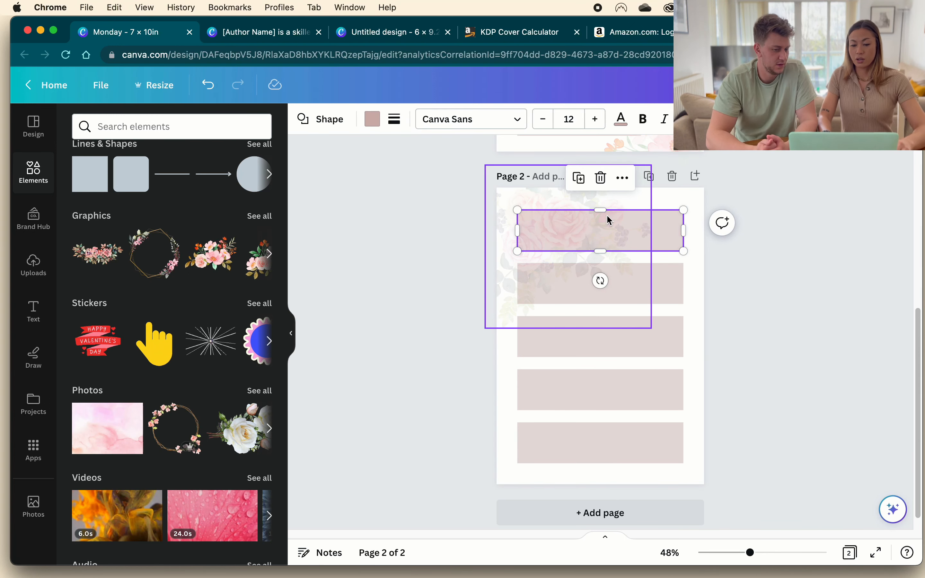
left_click(655, 289)
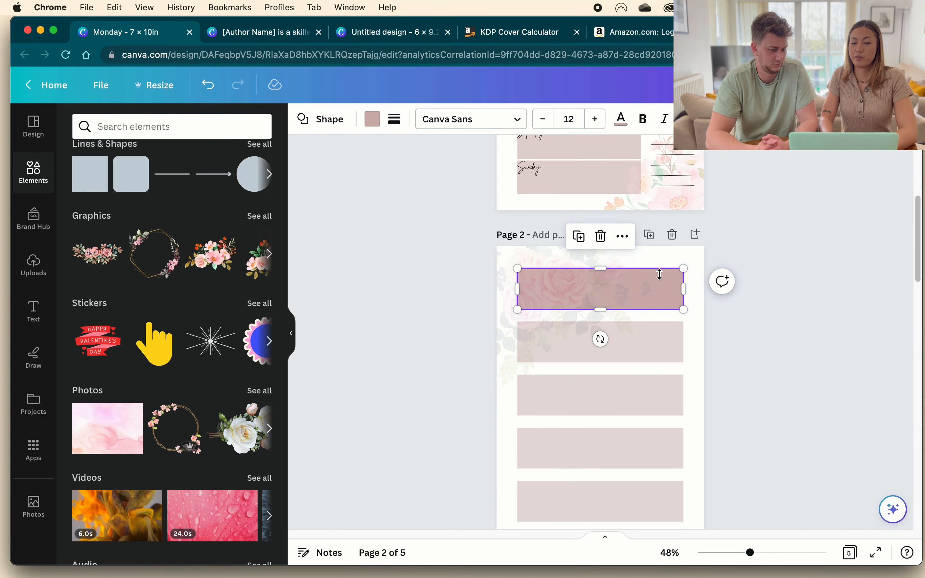
Bring the topmost pink rectangle on page 2 forward in front of the faded rose bouquet.
left_click(670, 301)
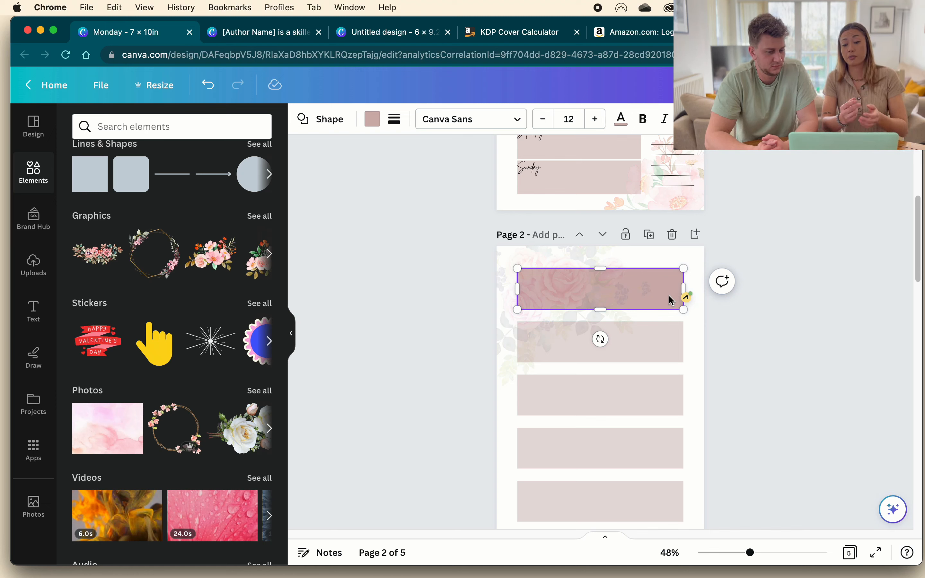
right_click(672, 301)
right_click(675, 300)
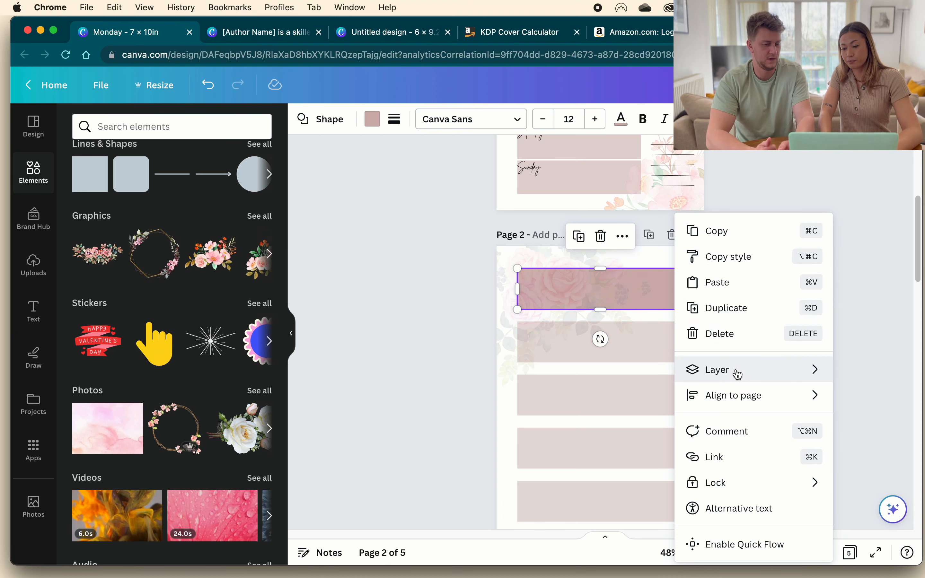
mouse_move(737, 374)
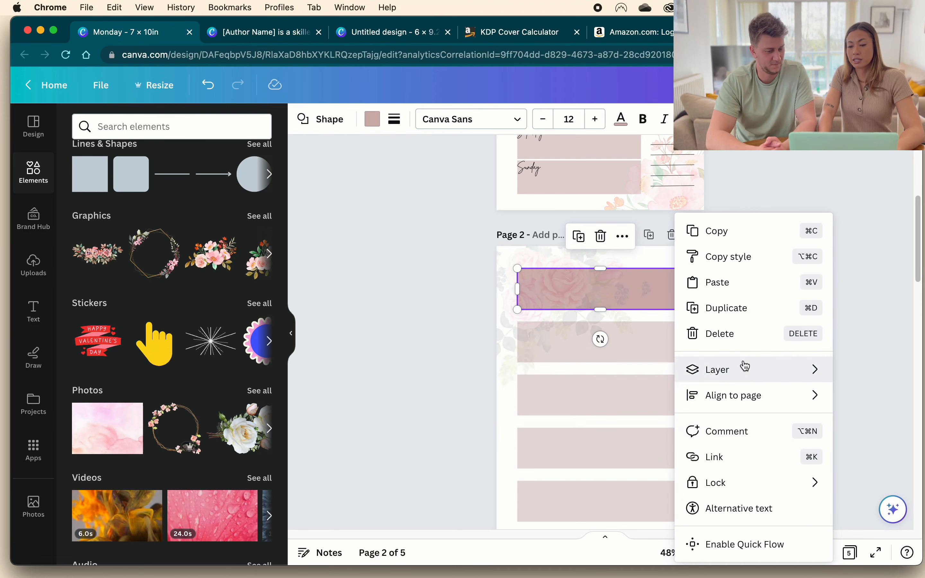
mouse_move(699, 373)
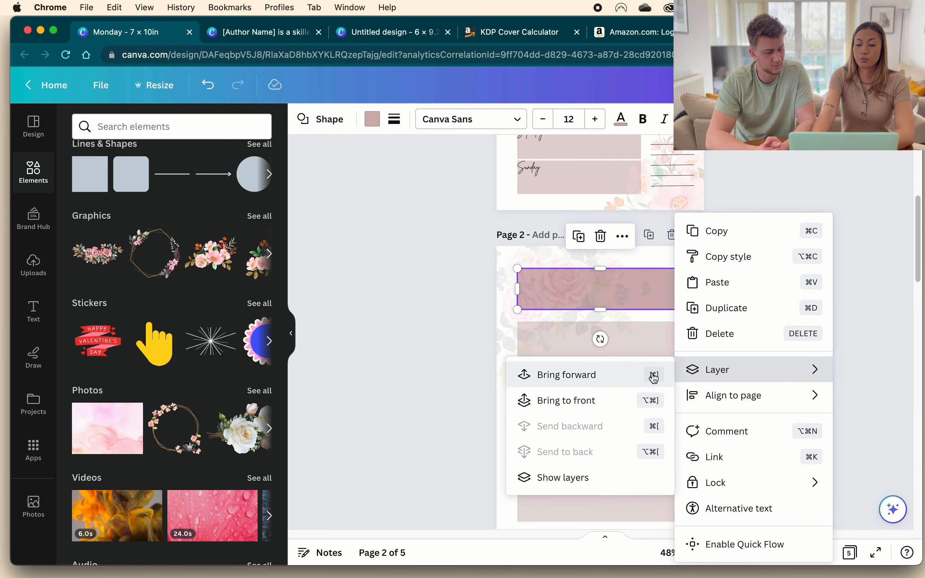
left_click(292, 323)
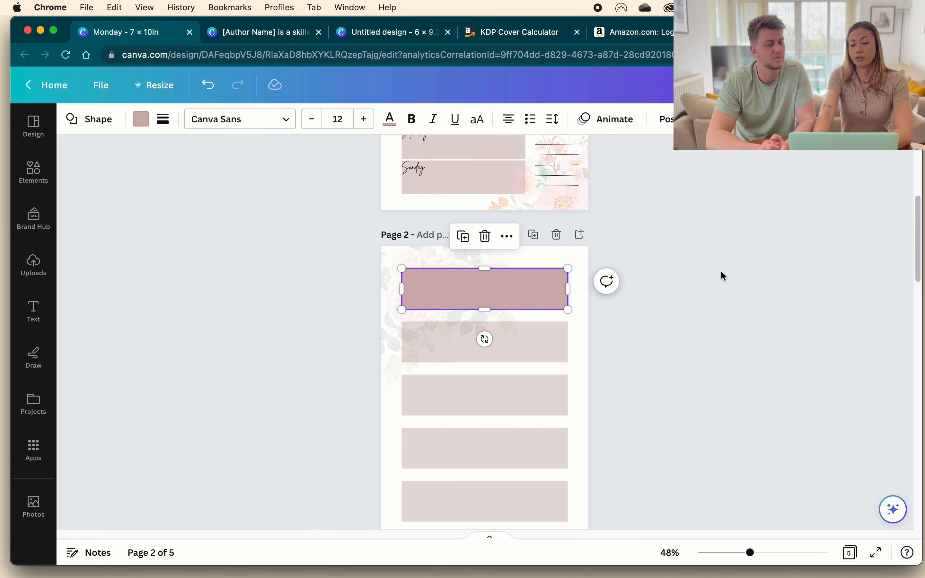
key("super+[")
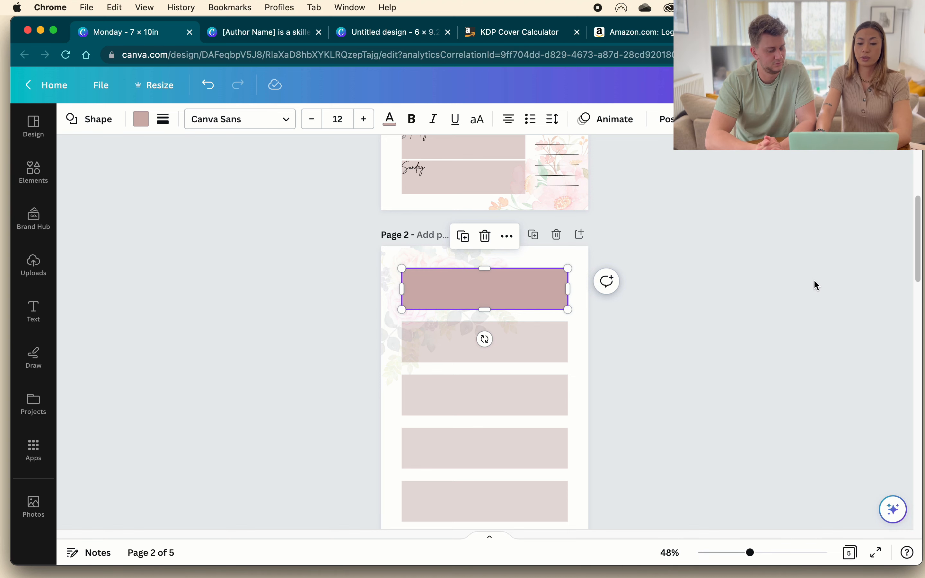
left_click(692, 343)
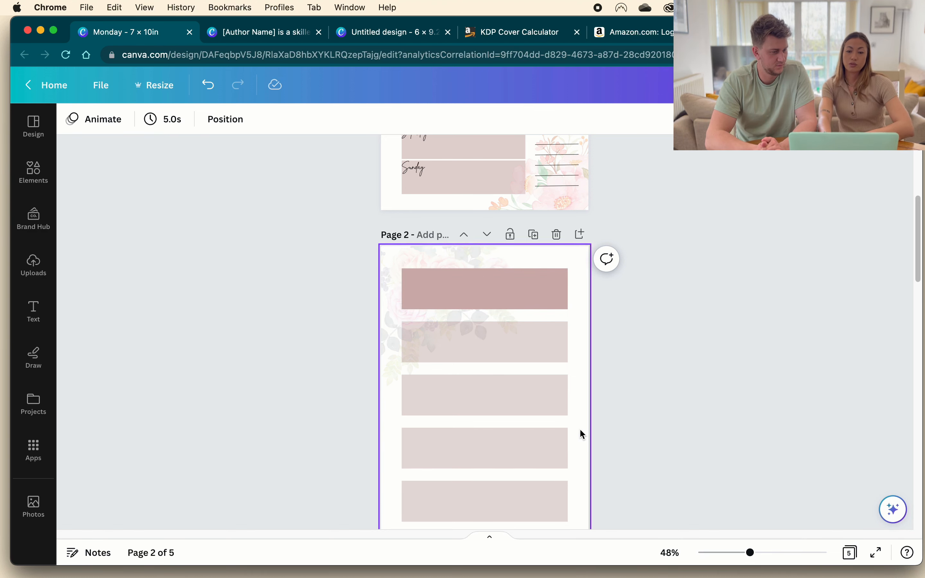
Search the templates for "floral page template" to fill the blank page 3.
scroll(642, 468, "up", 5)
scroll(639, 465, "down", 3)
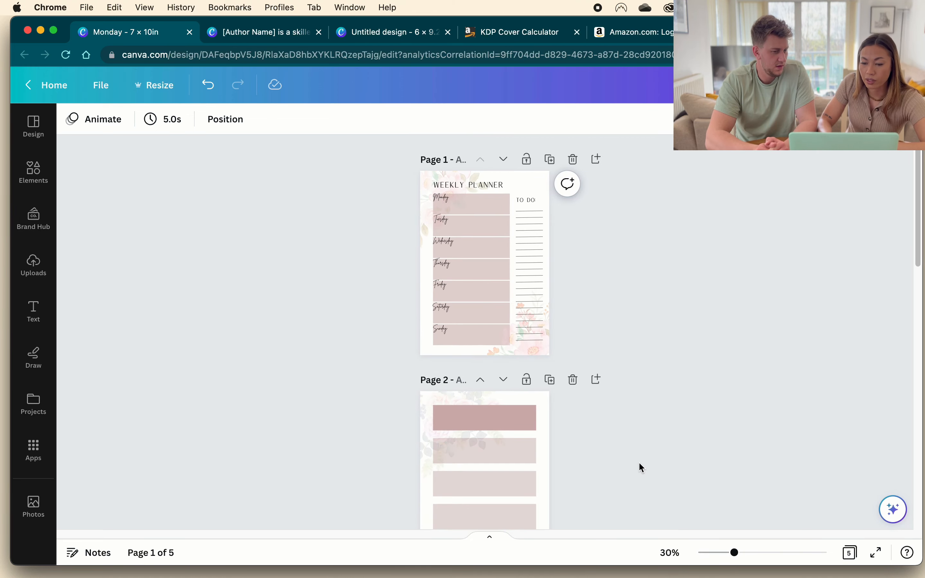
scroll(586, 370, "up", 5)
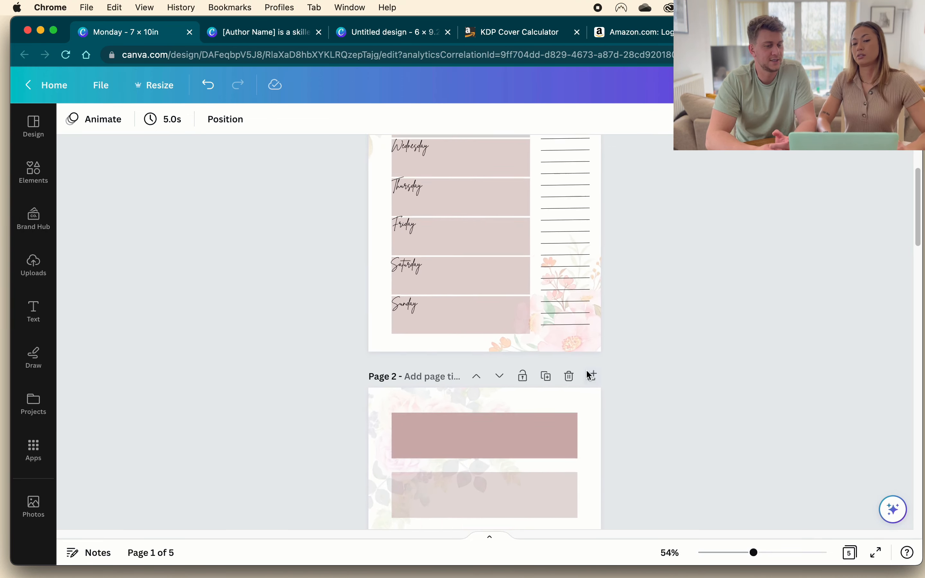
scroll(586, 369, "down", 10)
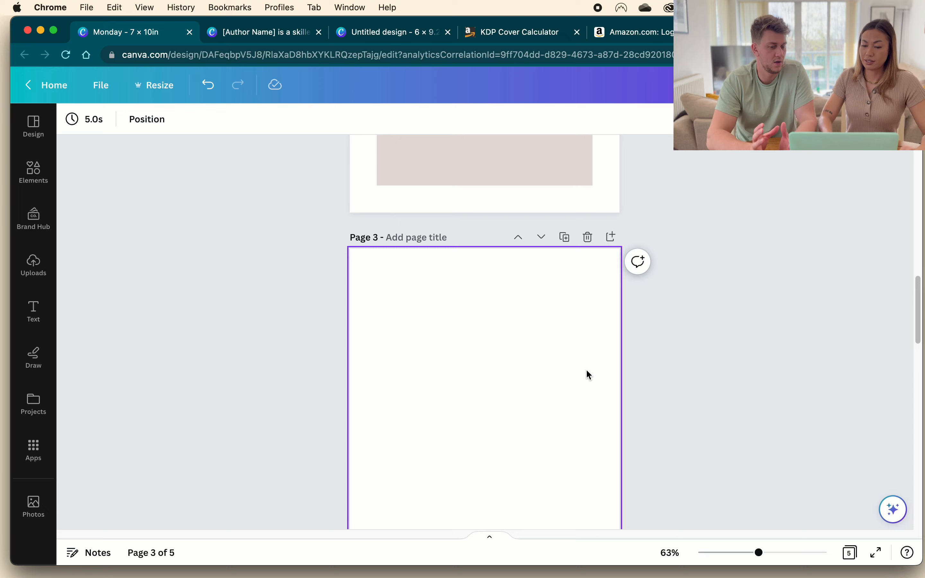
scroll(586, 369, "down", 2)
scroll(587, 370, "down", 1)
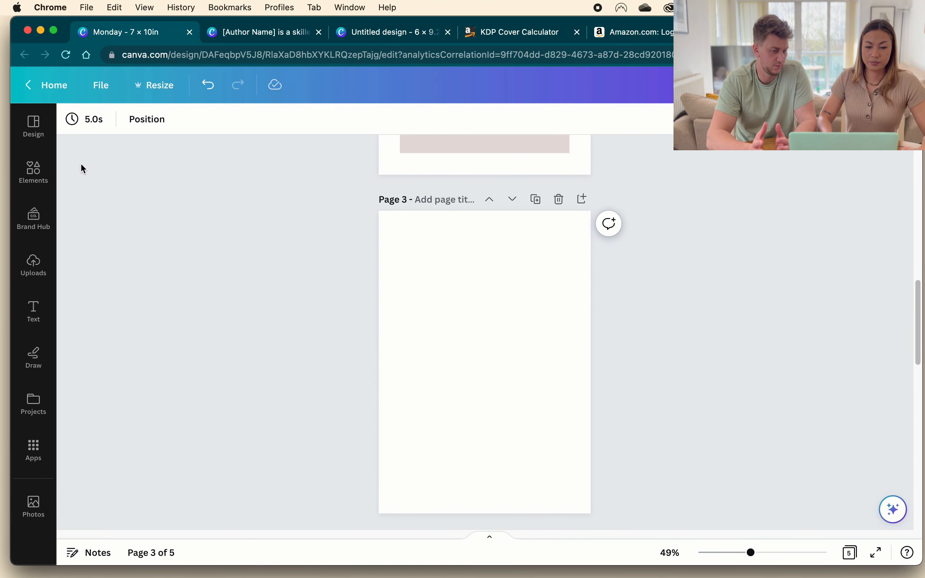
left_click(33, 130)
left_click(153, 134)
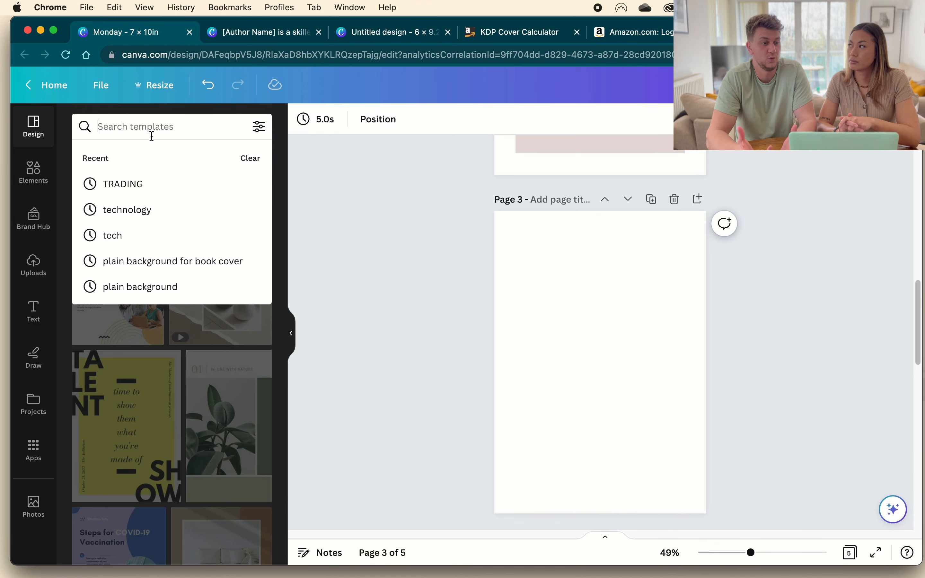
type("fo")
key("BackSpace")
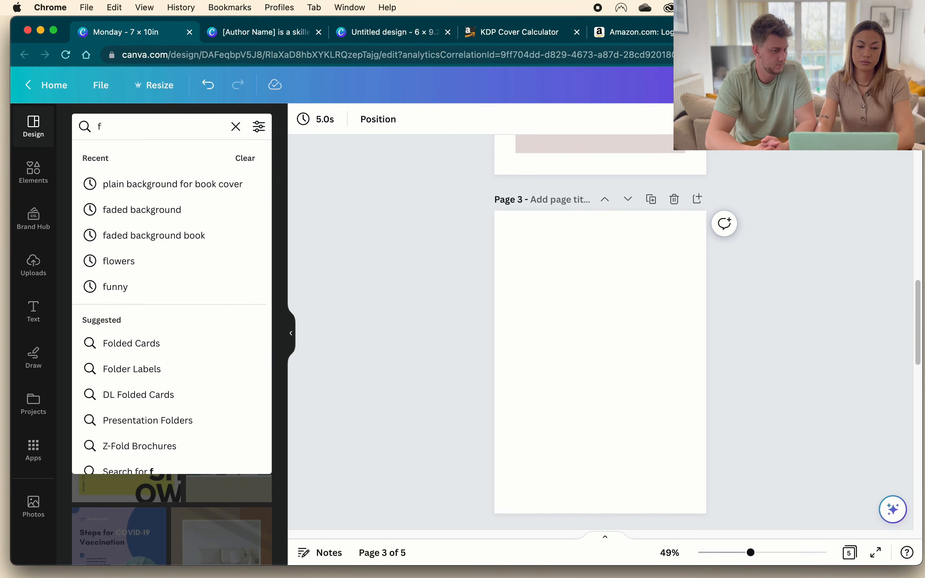
type("loral page ")
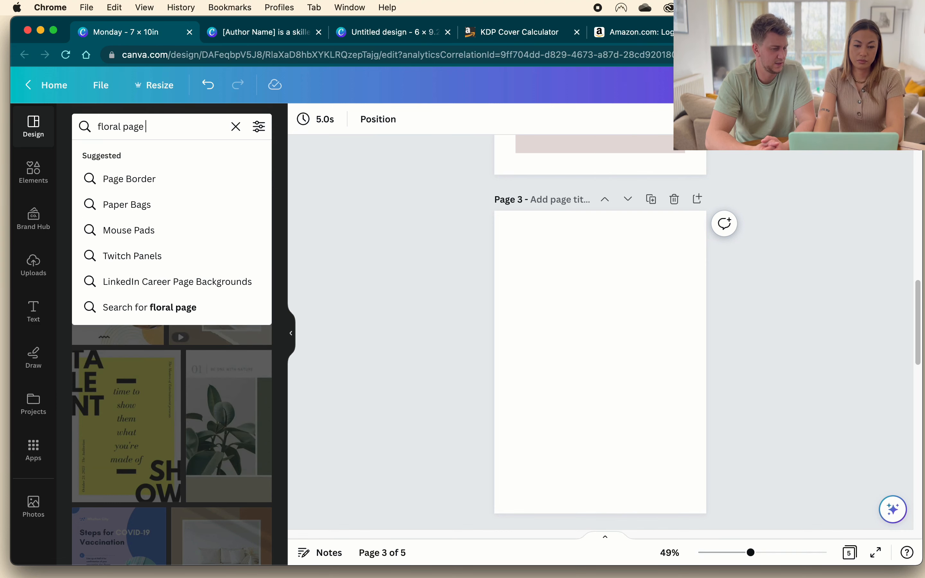
type("tmpemplate")
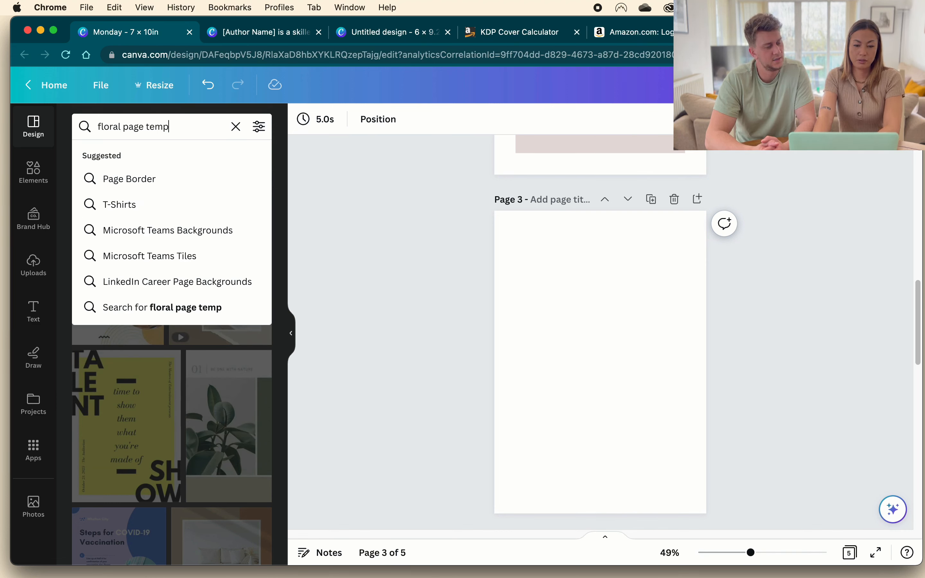
key("Return")
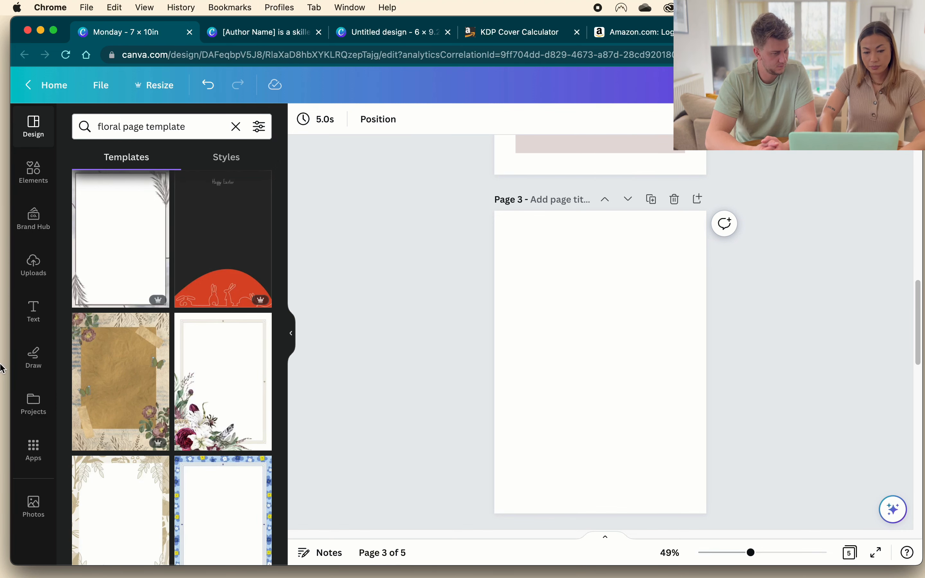
Try the burgundy floral frame template and the peach-bordered template with flowered corners on page 3.
scroll(207, 490, "down", 1)
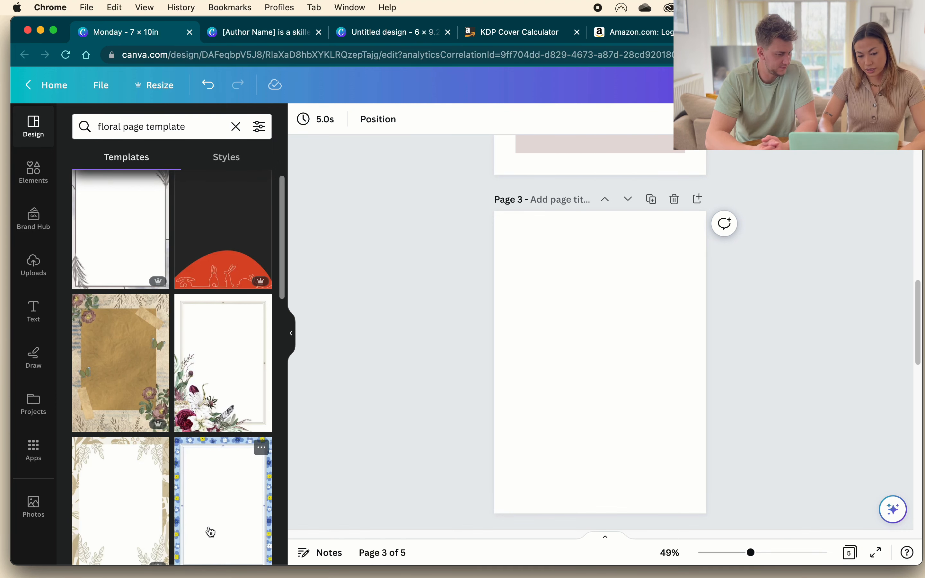
left_click(149, 487)
left_click(250, 411)
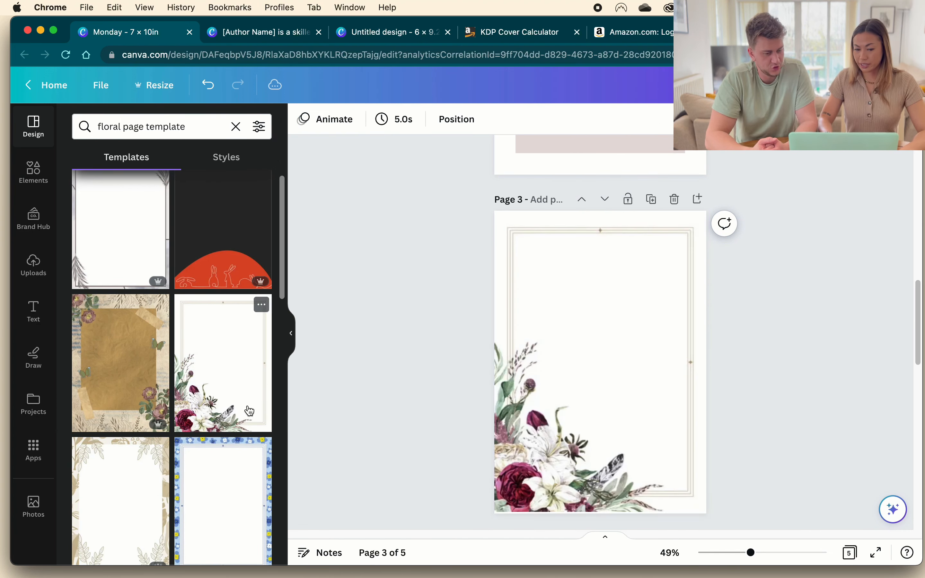
scroll(250, 411, "down", 5)
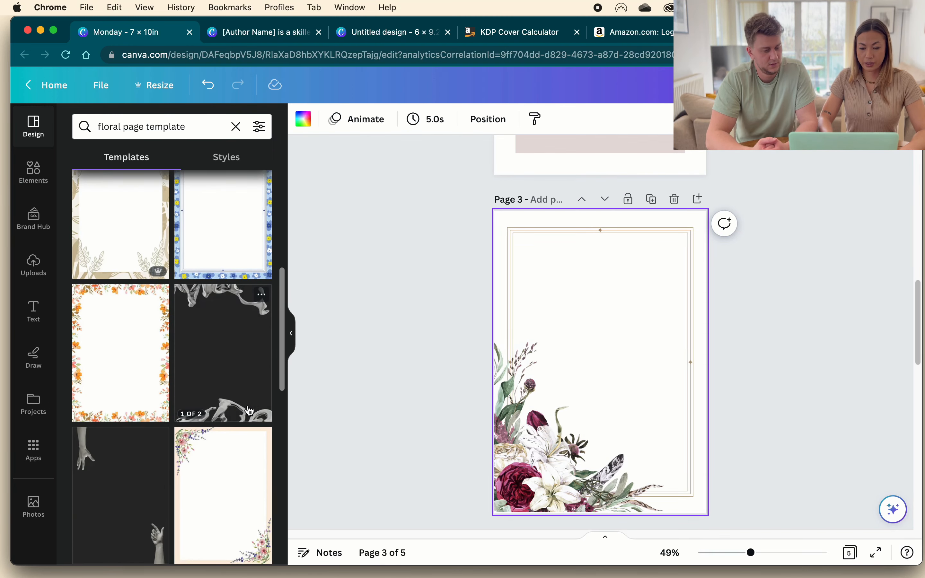
scroll(261, 530, "down", 2)
left_click(235, 425)
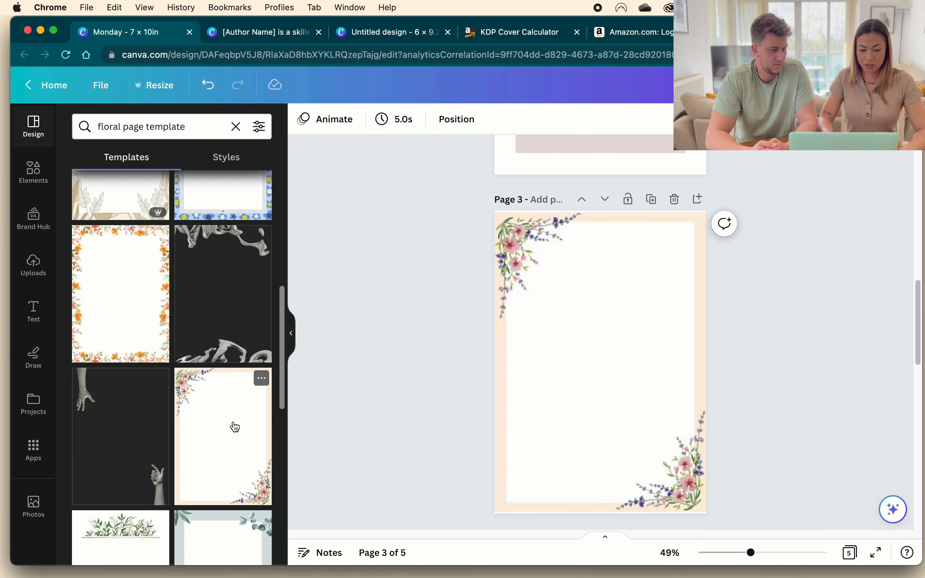
Apply the beige template with the thin black rounded frame and leafy sprigs to page 3.
scroll(235, 426, "down", 6)
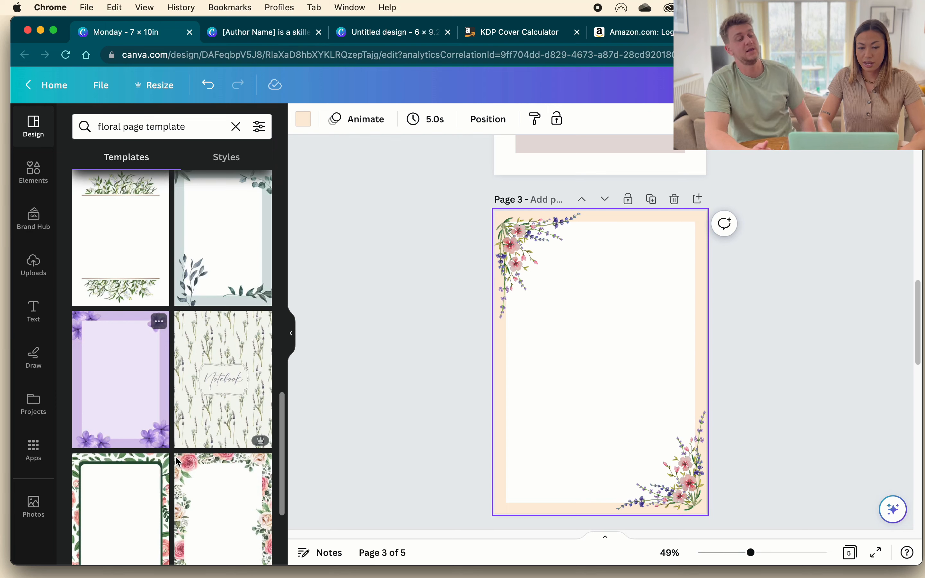
scroll(224, 510, "down", 3)
scroll(223, 511, "down", 1)
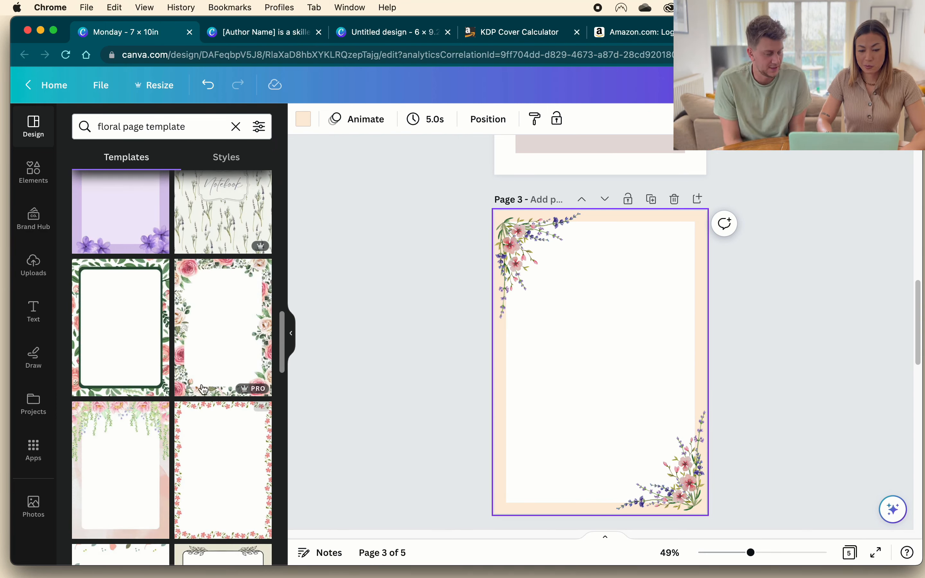
scroll(204, 390, "down", 2)
scroll(204, 390, "down", 2)
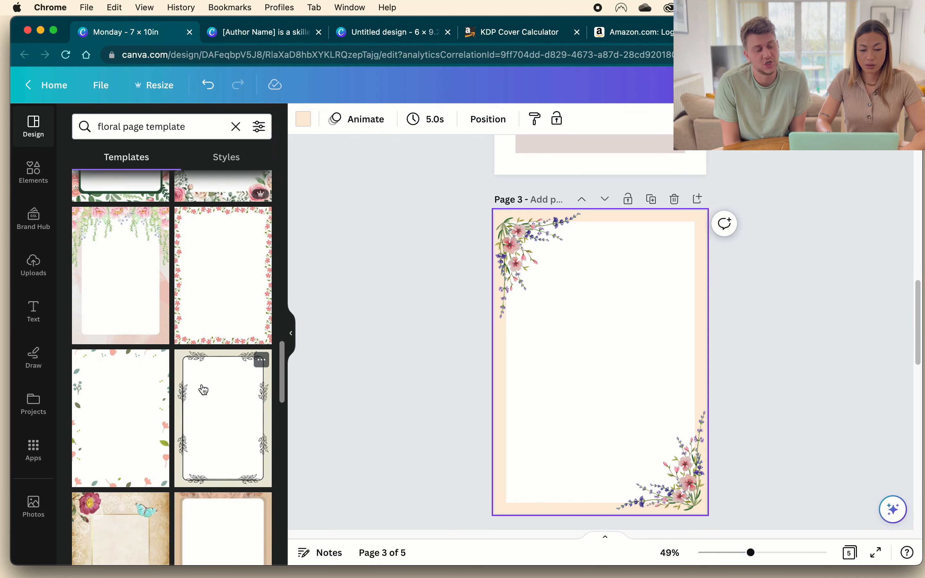
left_click(222, 418)
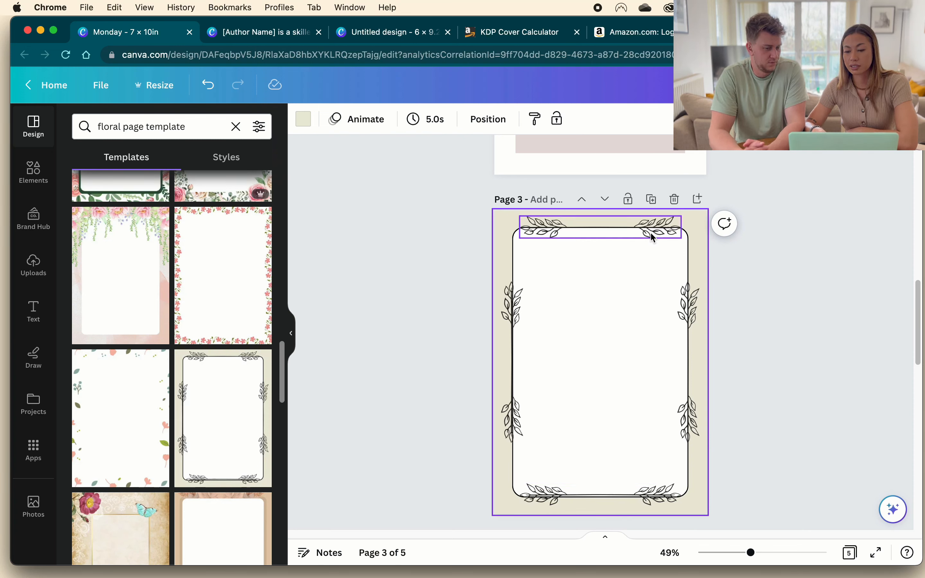
Search the elements for "flower outline" and browse the graphics found.
left_click(663, 231)
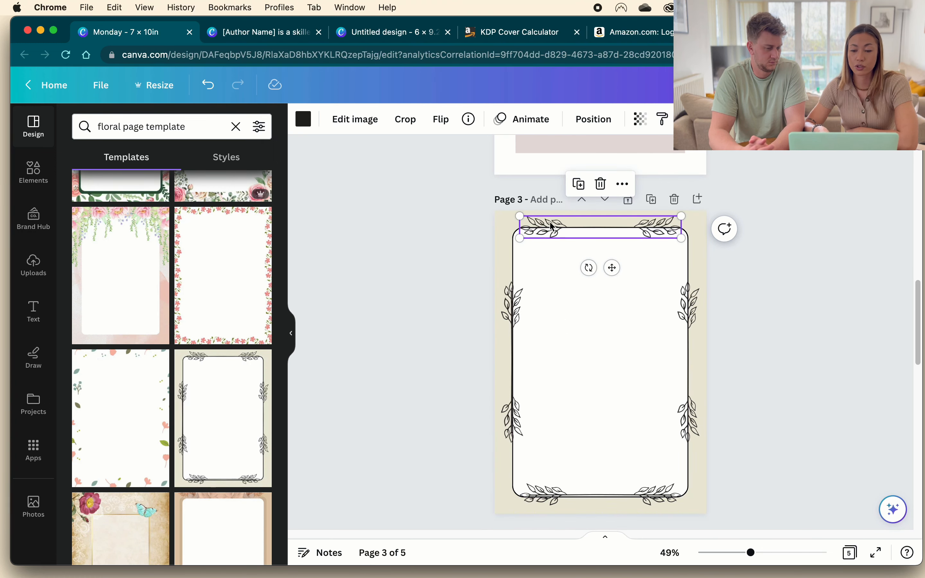
left_click(187, 127)
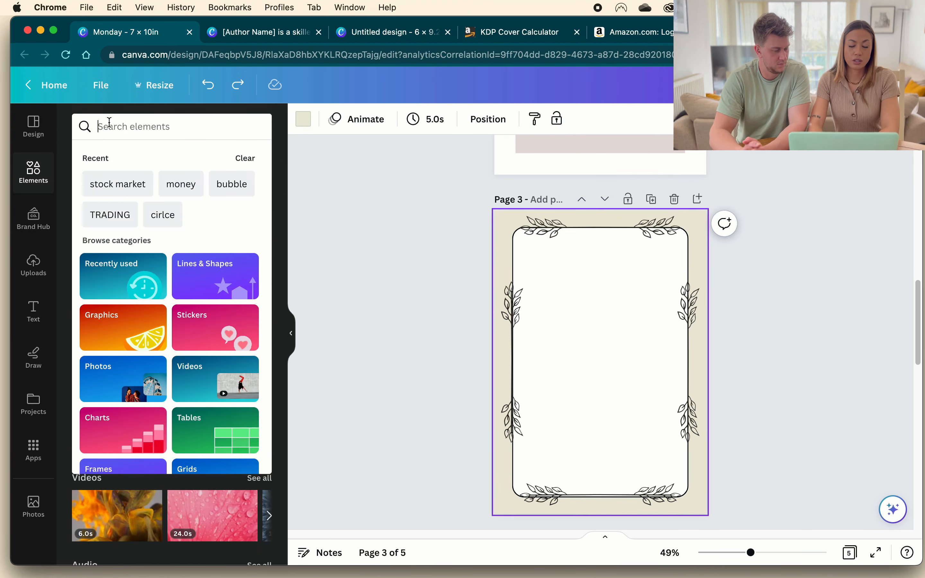
type("flower out")
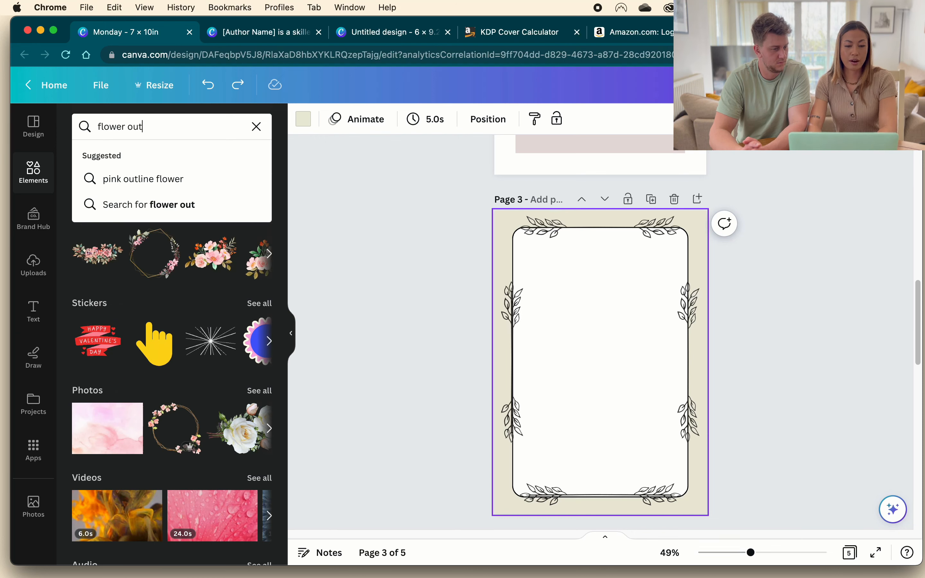
type("line")
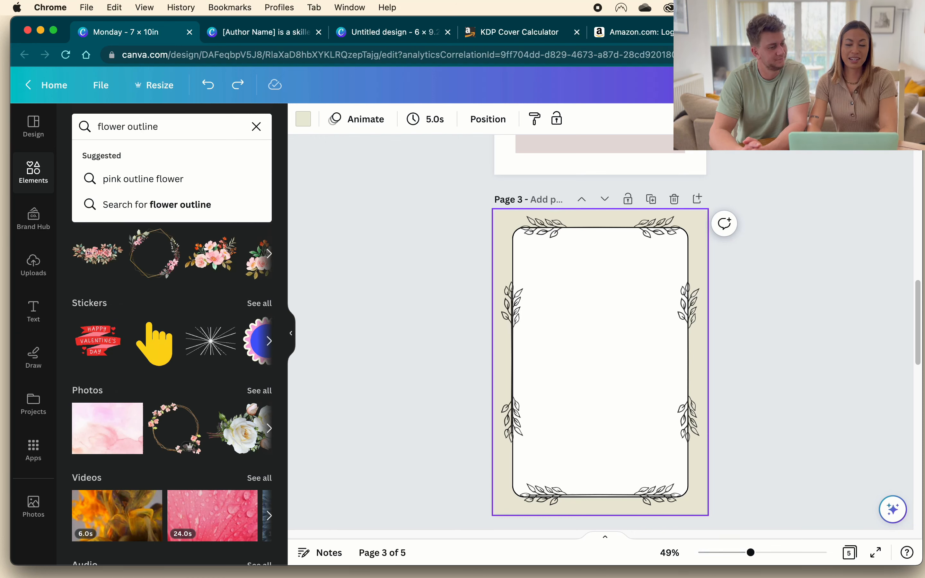
key("Return")
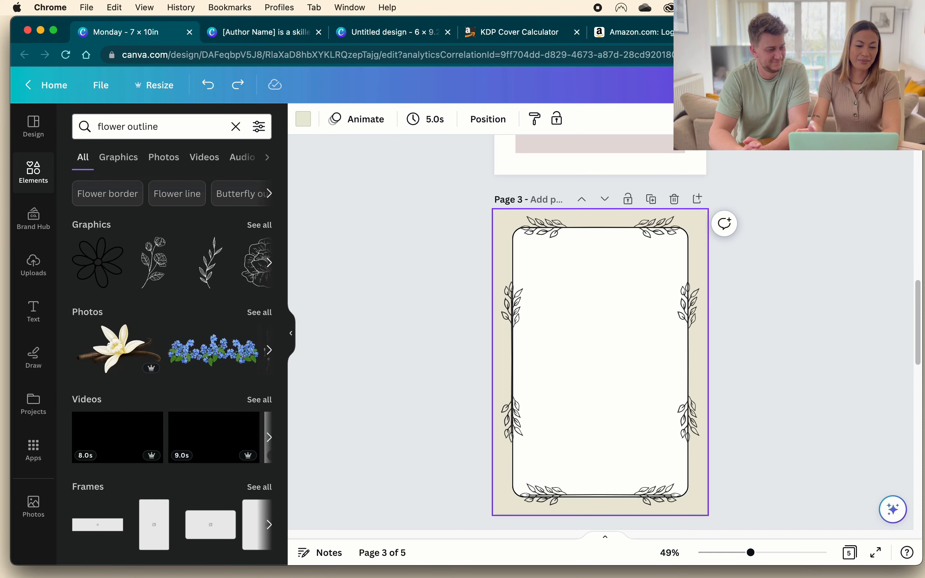
left_click(270, 263)
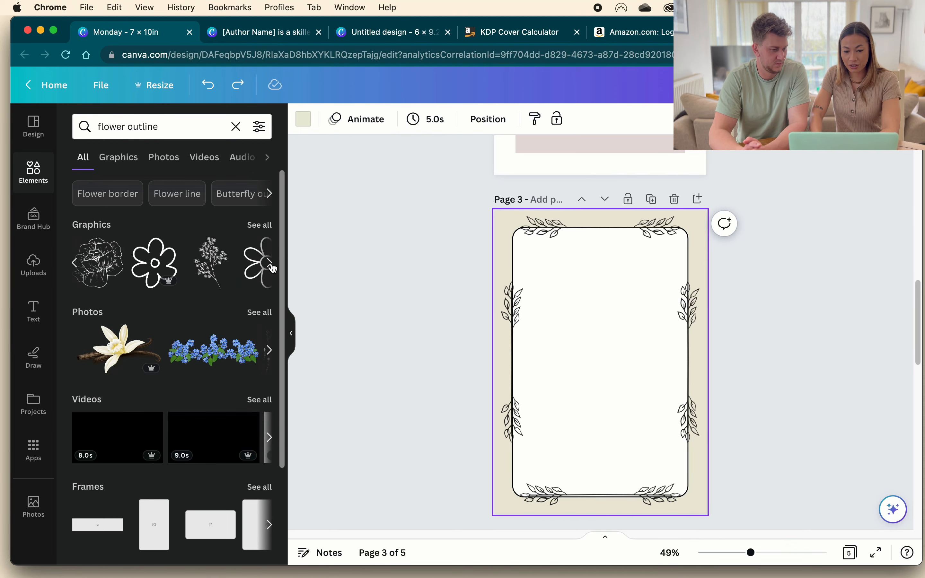
Insert the blossom branch outline graphic on page 3 and delete the leaf ornament along the frame's top edge.
left_click(211, 263)
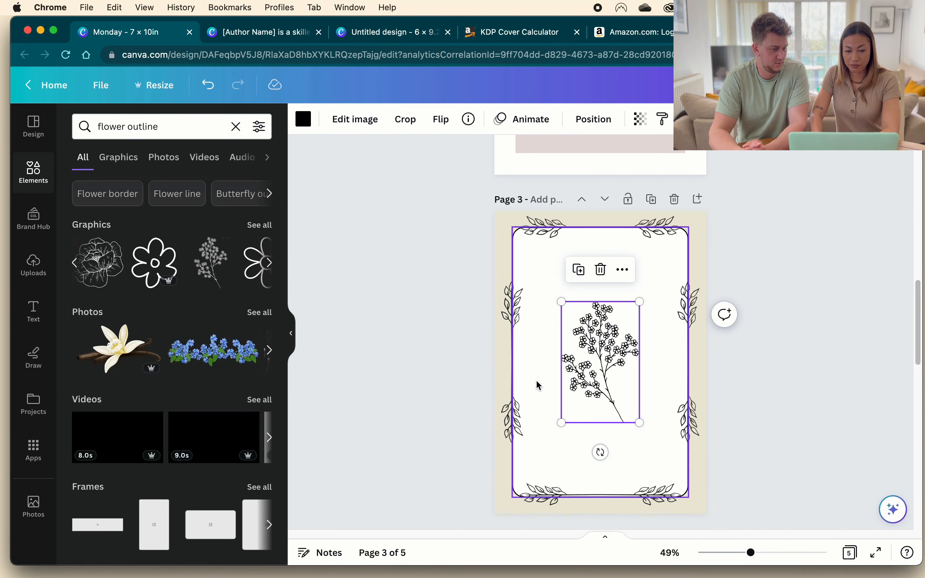
left_click(555, 231)
key("Delete")
Try the blossom branch, shrunk and turned sideways, on the frame's top edge, and delete it from page 3.
left_click(615, 371)
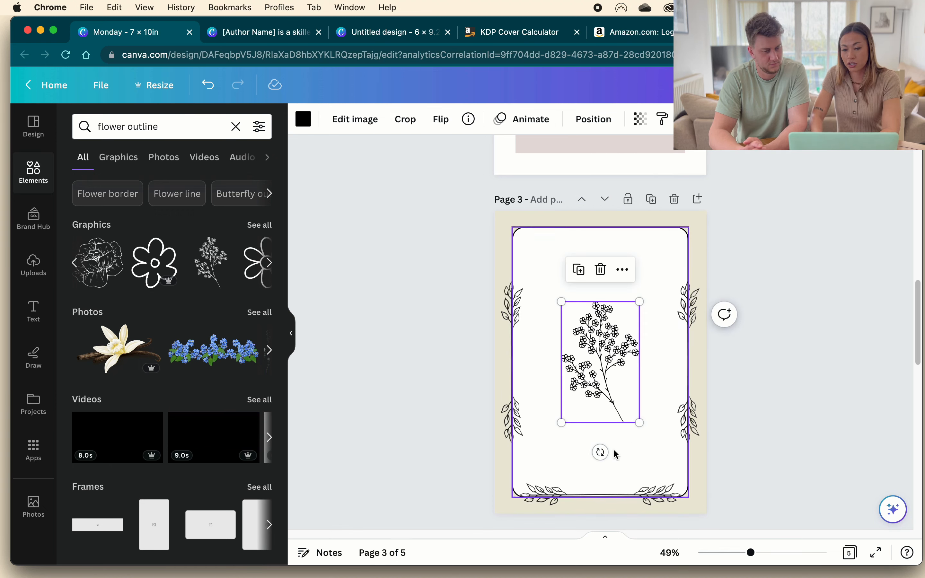
left_click_drag(642, 420, 641, 231)
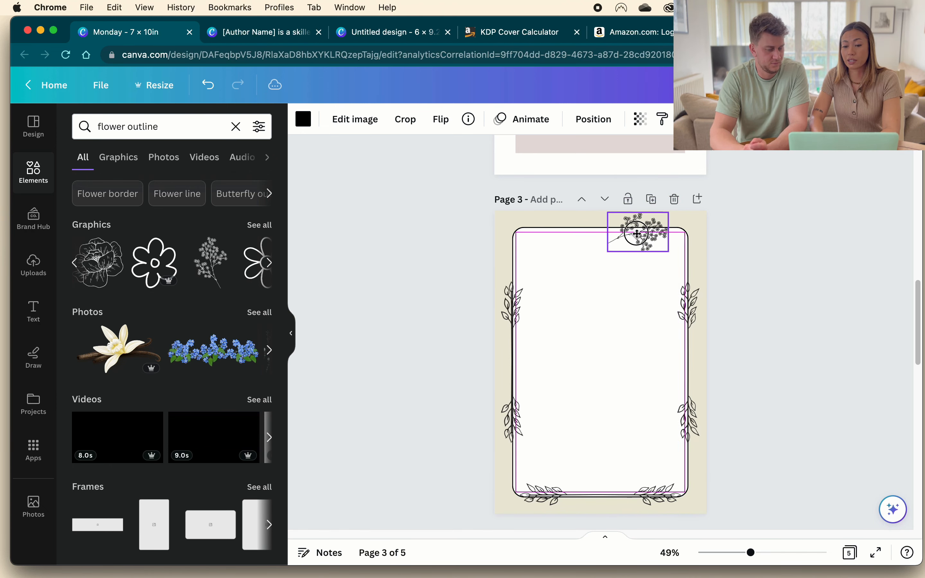
left_click(638, 285)
left_click(639, 243)
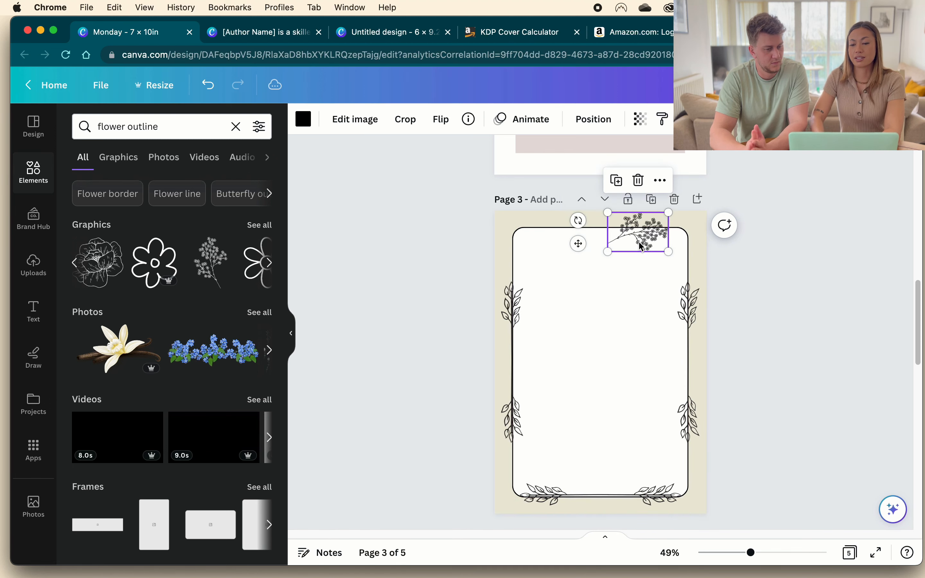
key("Delete")
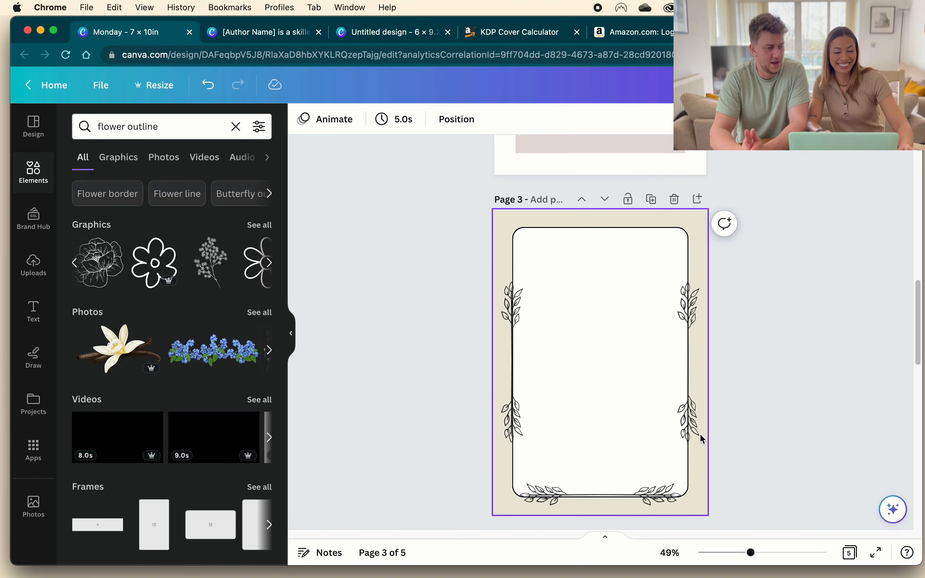
Insert the six-petal flower outline graphic, shrink it and place it over the upper-left part of page 3's frame.
left_click(155, 263)
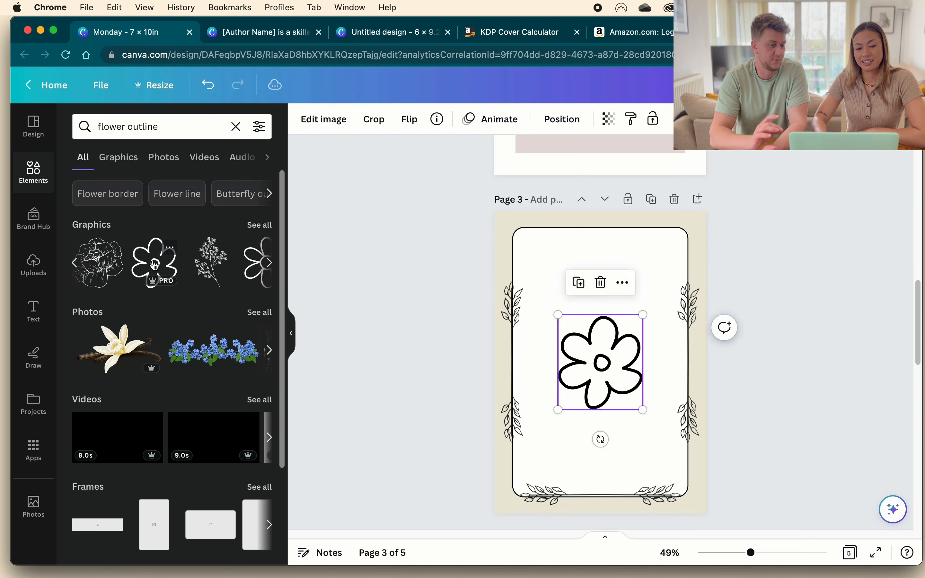
left_click_drag(642, 313, 551, 229)
left_click(434, 231)
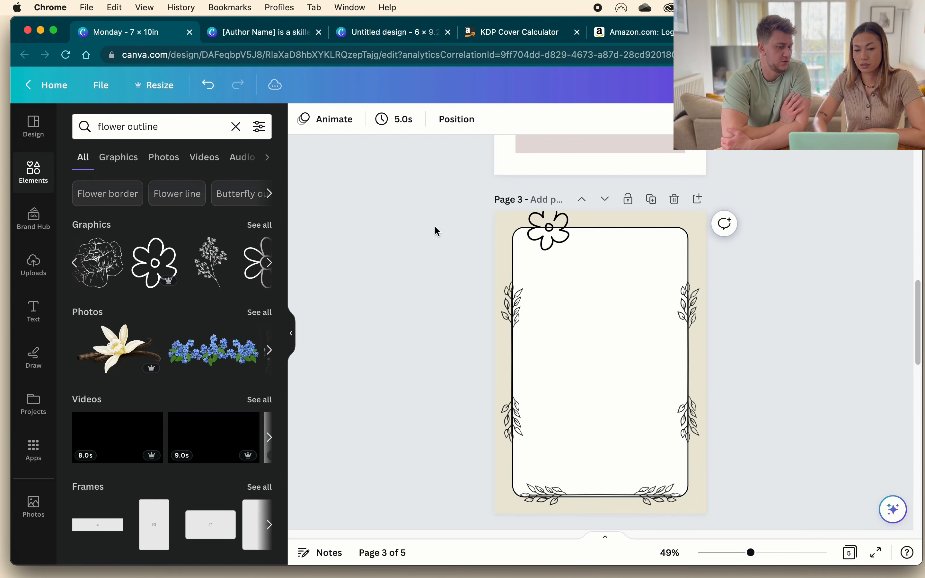
Add a heading text box to page 3 and set its font to Braggadocio.
left_click(34, 312)
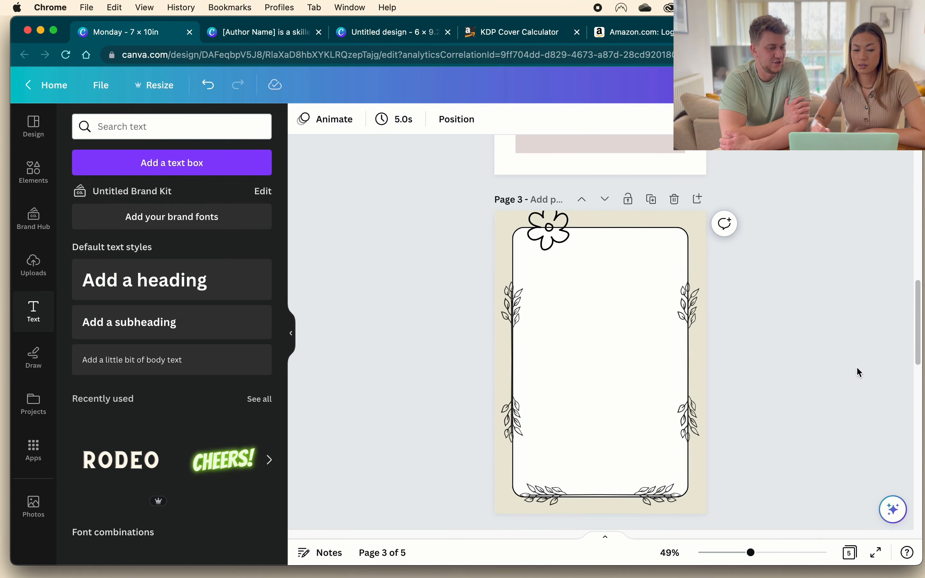
left_click(195, 288)
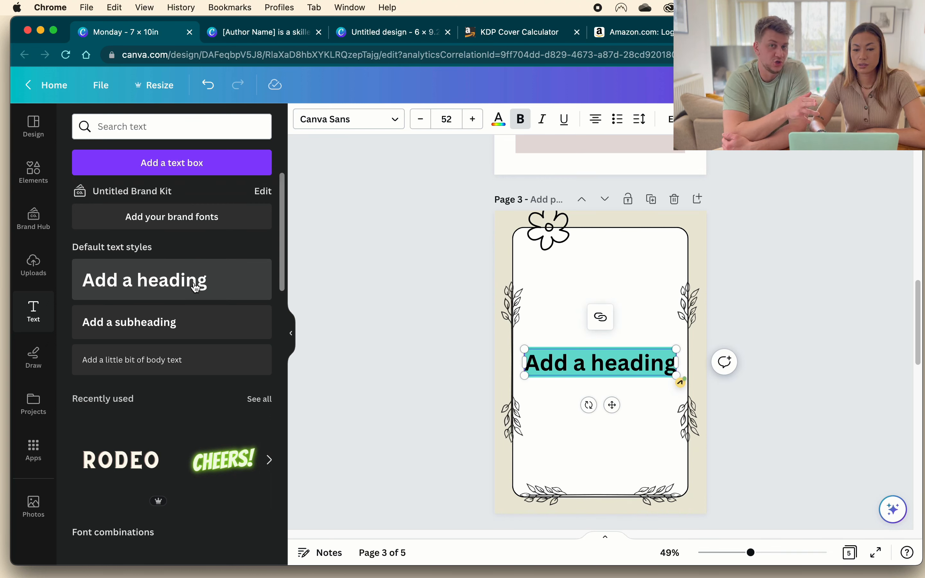
left_click(400, 119)
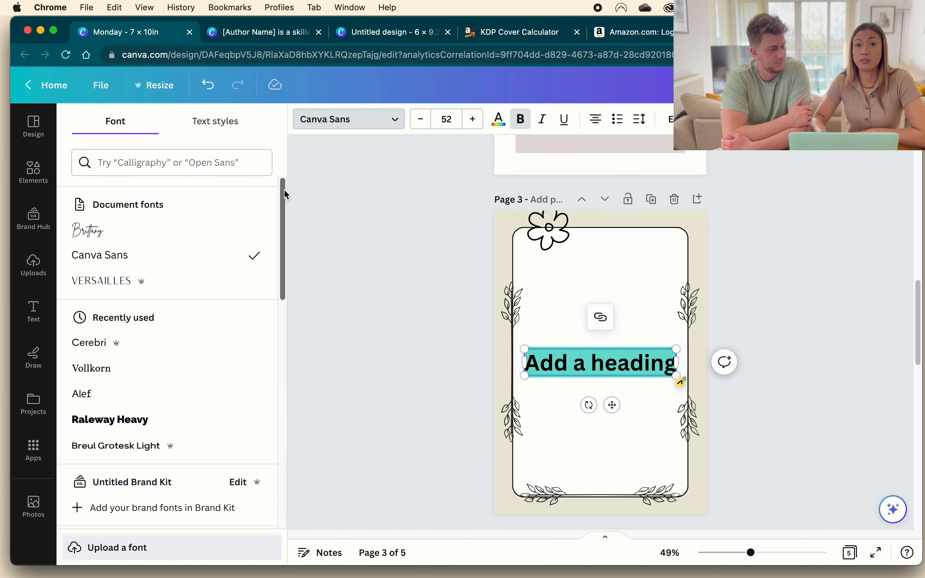
left_click_drag(284, 189, 291, 389)
left_click_drag(283, 339, 290, 501)
left_click_drag(282, 386, 296, 537)
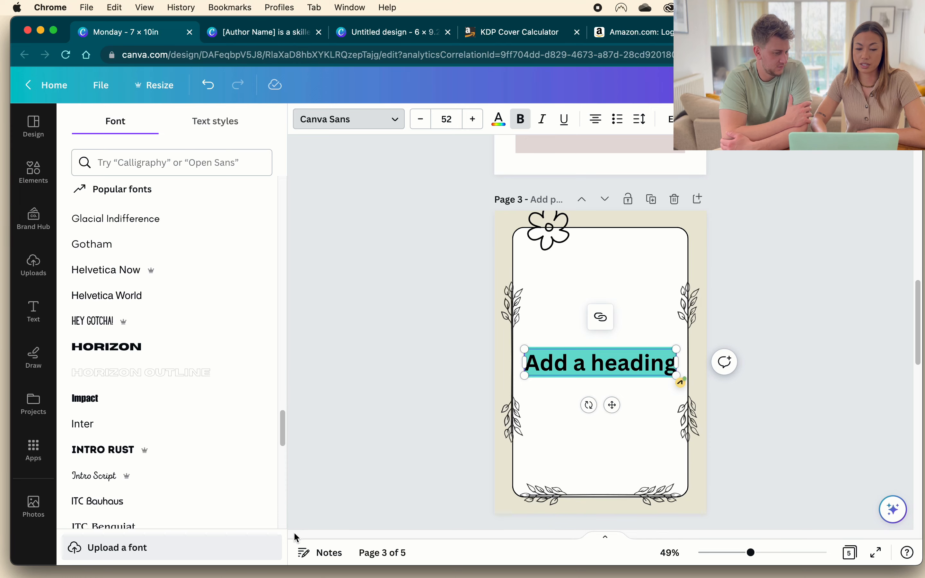
left_click_drag(284, 413, 284, 513)
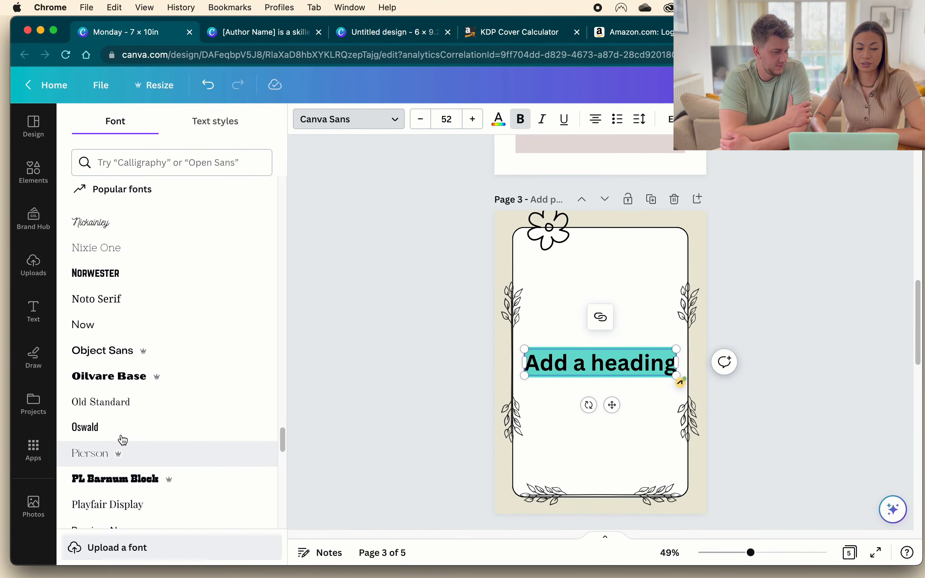
left_click_drag(283, 436, 283, 555)
scroll(133, 339, "up", 15)
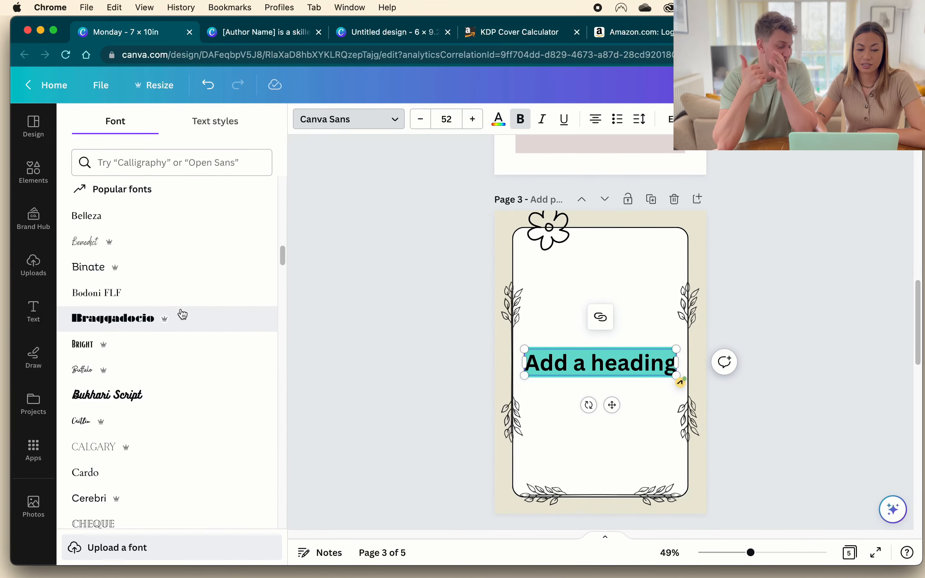
left_click(179, 320)
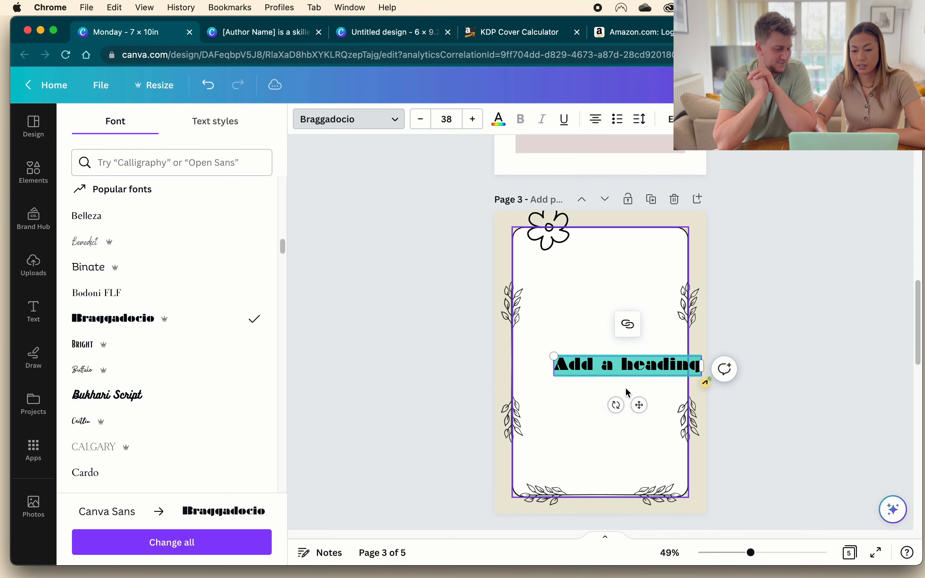
left_click(612, 301)
Delete pages 2 to 5, keeping only the first weekly planner page.
scroll(611, 301, "up", 20)
left_click(438, 303)
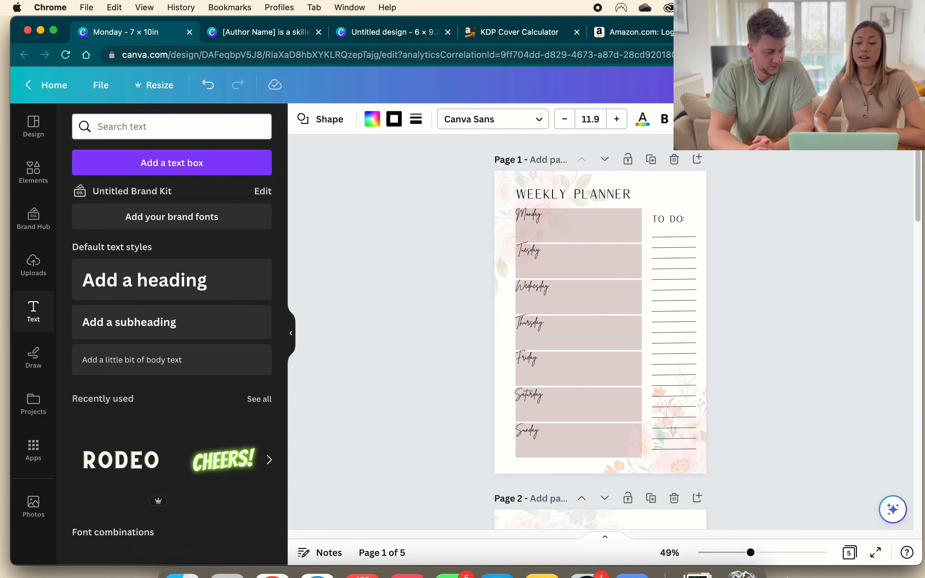
left_click(675, 498)
left_click(674, 499)
left_click(676, 499)
left_click(675, 500)
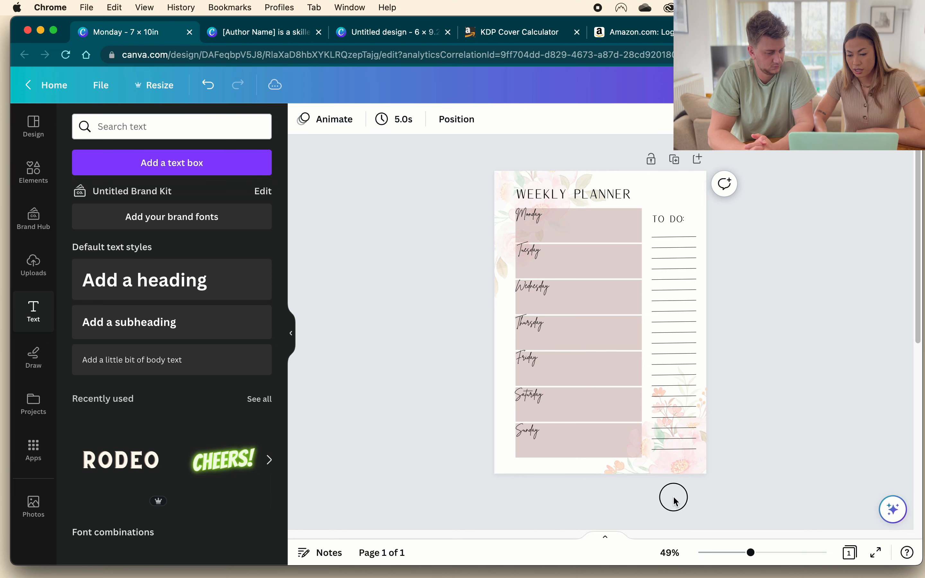
left_click(674, 498)
Duplicate the weekly planner page three times to make four identical pages.
left_click(674, 159)
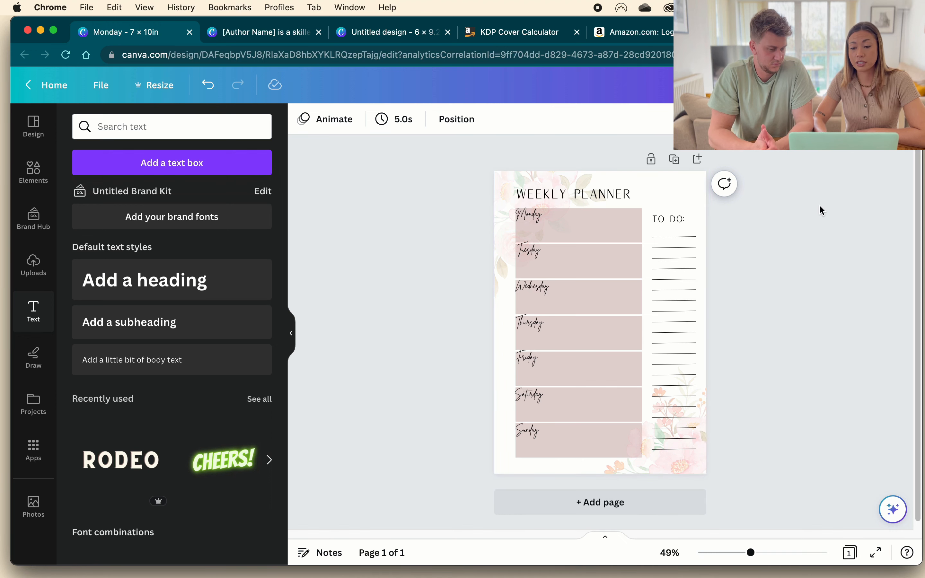
left_click(675, 160)
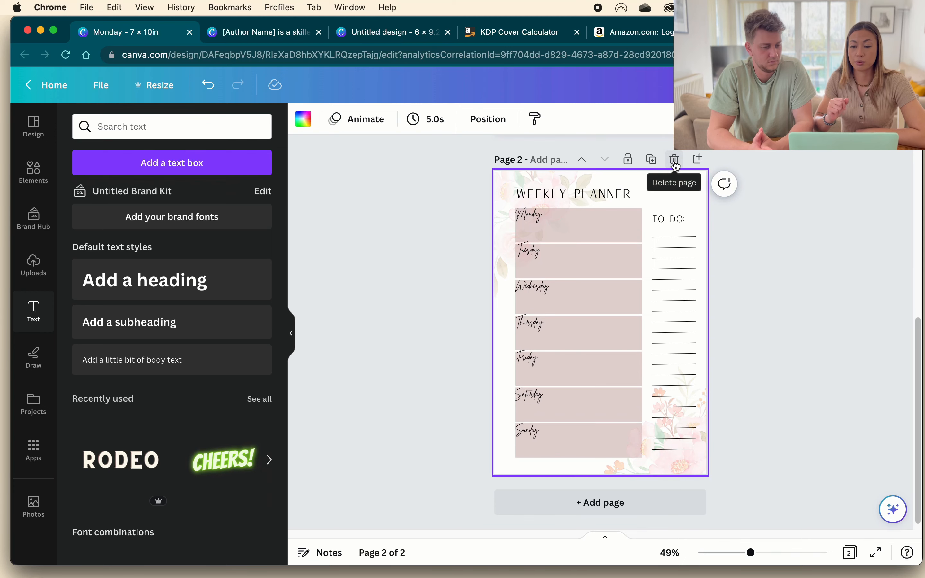
left_click(651, 160)
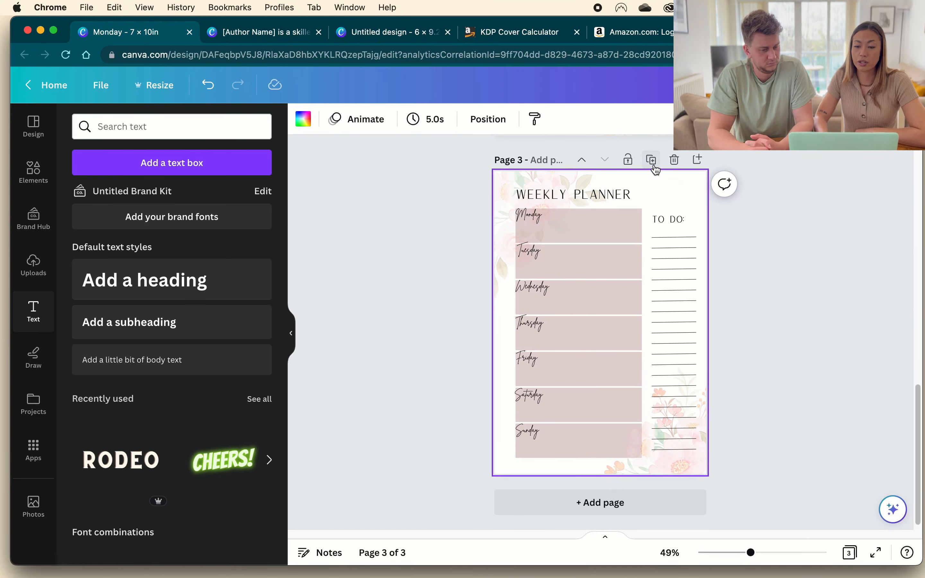
left_click(654, 162)
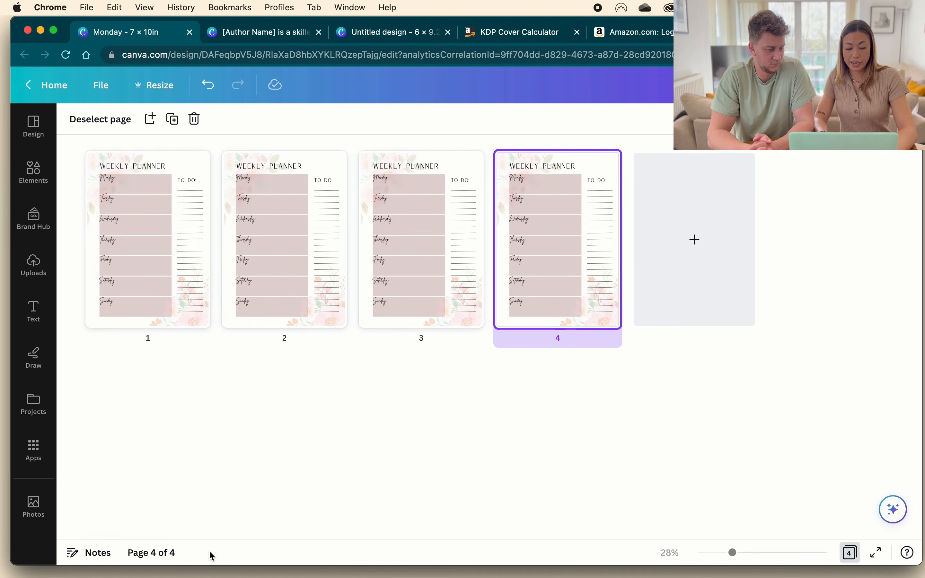
Select all four planner pages together in the grid view and duplicate the set ten times.
left_click(440, 262, "shift")
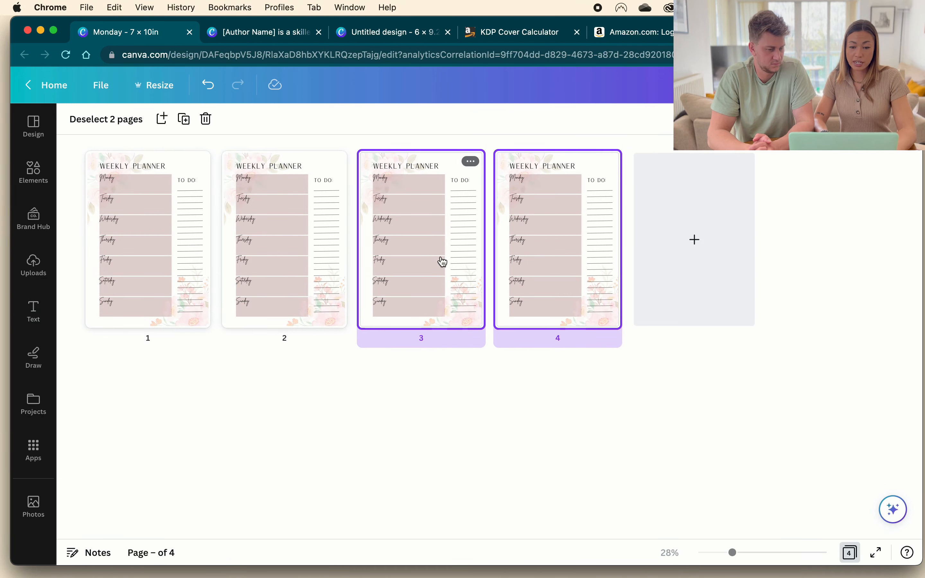
left_click(302, 255, "shift")
left_click(111, 241, "shift")
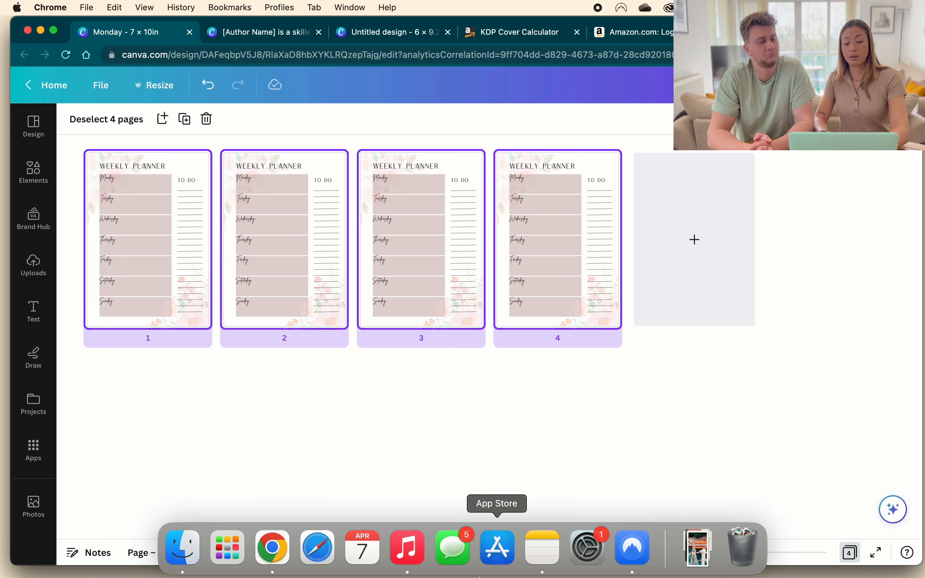
key("super+d")
key("super+d")
key("super+d")
key("super+d")
key("super+d")
key("super+d")
key("super+d")
key("super+d")
key("super+d")
key("super+d")
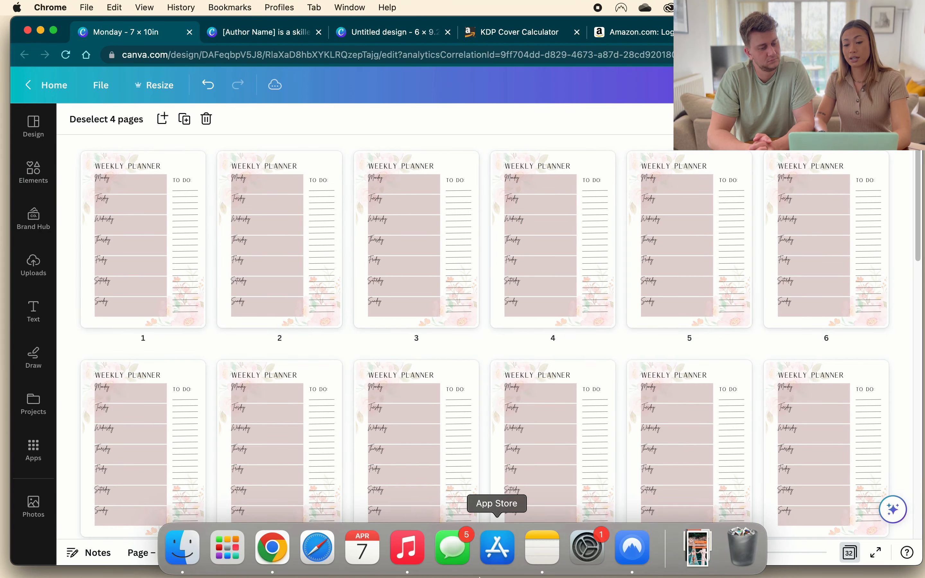
scroll(673, 464, "down", 3)
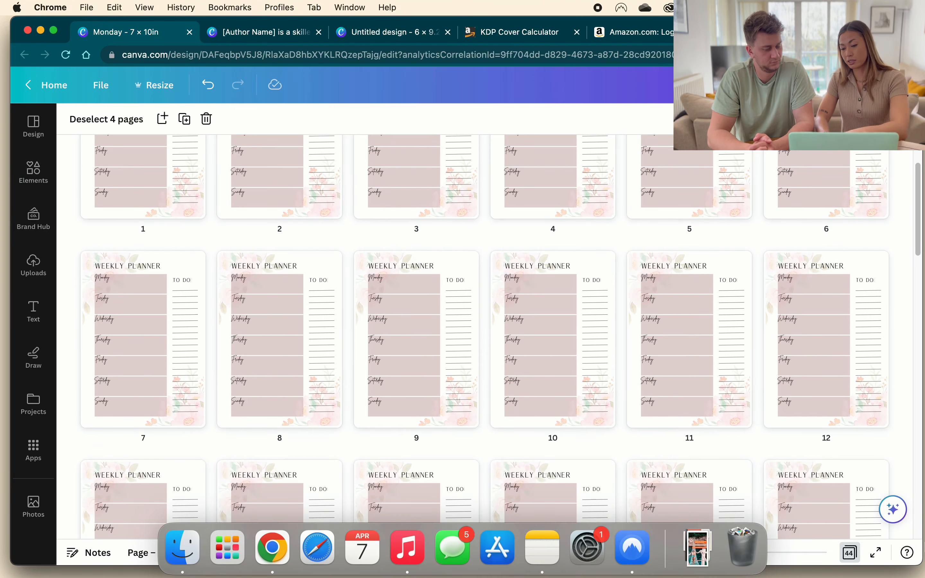
scroll(836, 402, "down", 9)
scroll(834, 401, "up", 12)
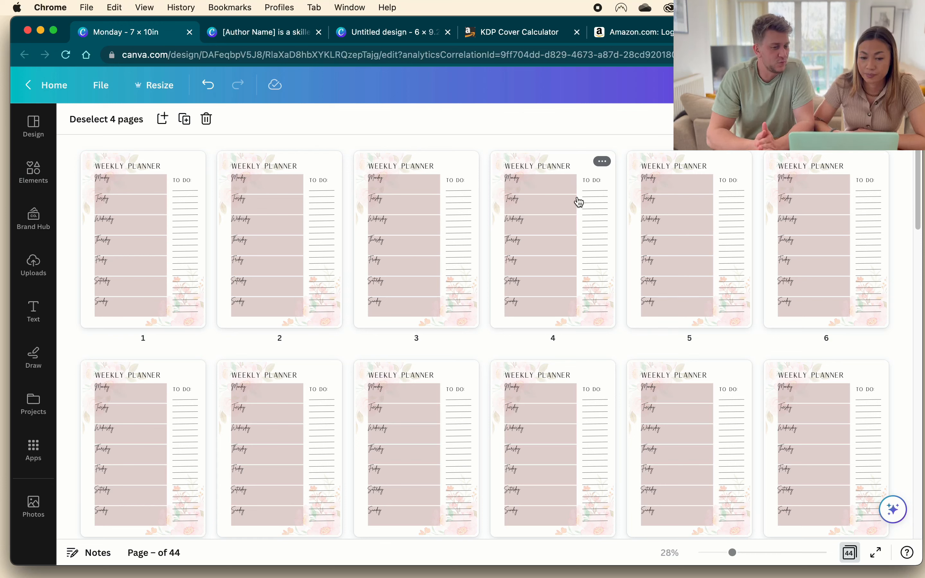
Switch to the Amazon listing of Logic Puzzles Book For Clever Kids and examine its title, ratings, price and book details.
left_click(245, 33)
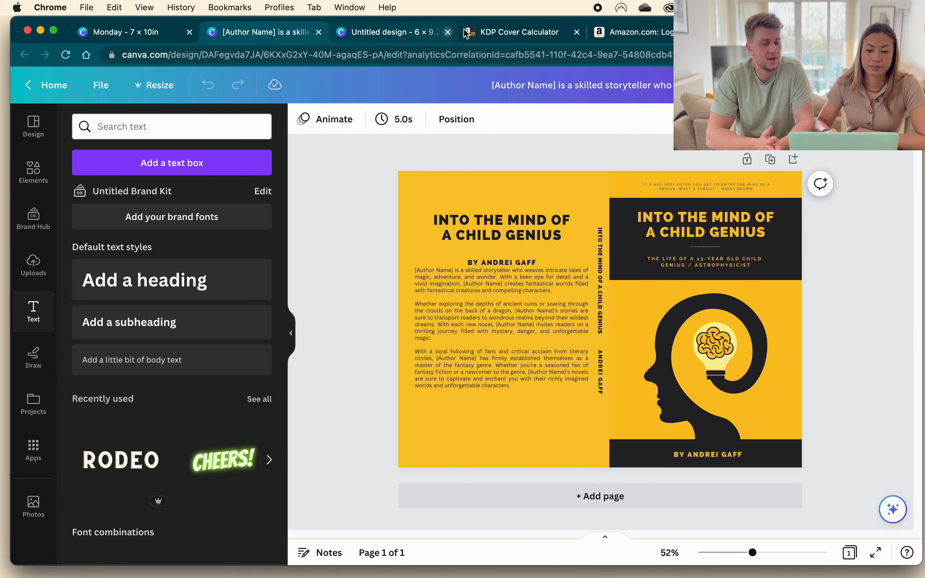
left_click(636, 34)
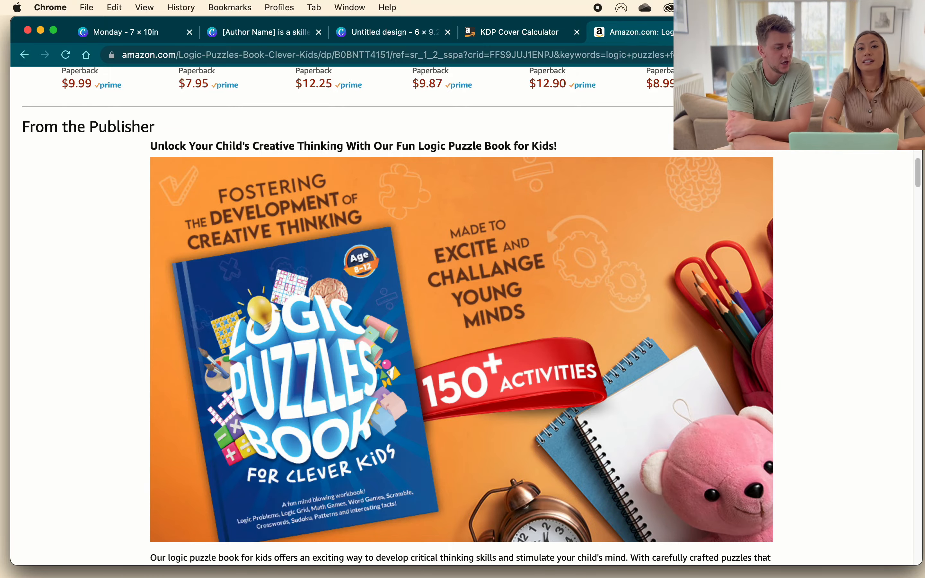
scroll(611, 403, "up", 15)
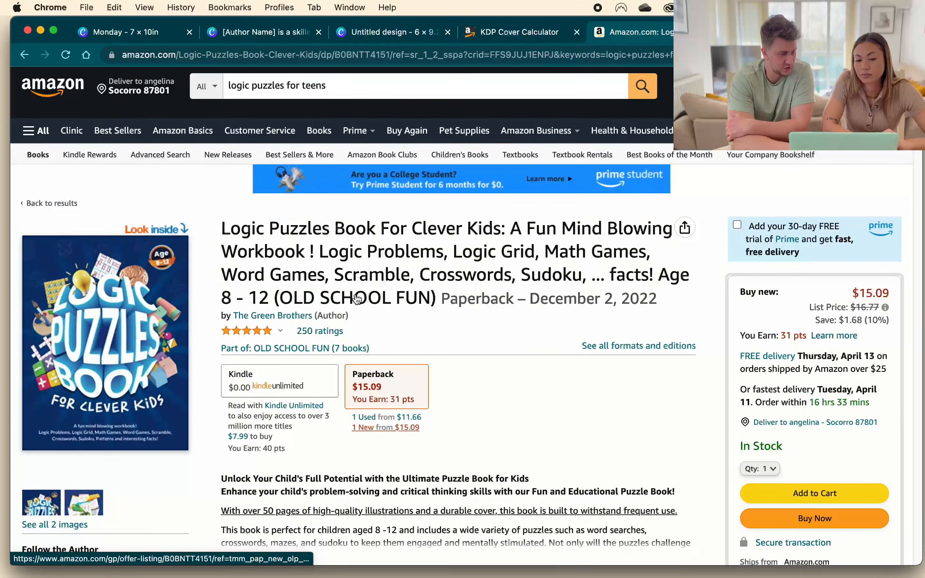
scroll(344, 310, "down", 1)
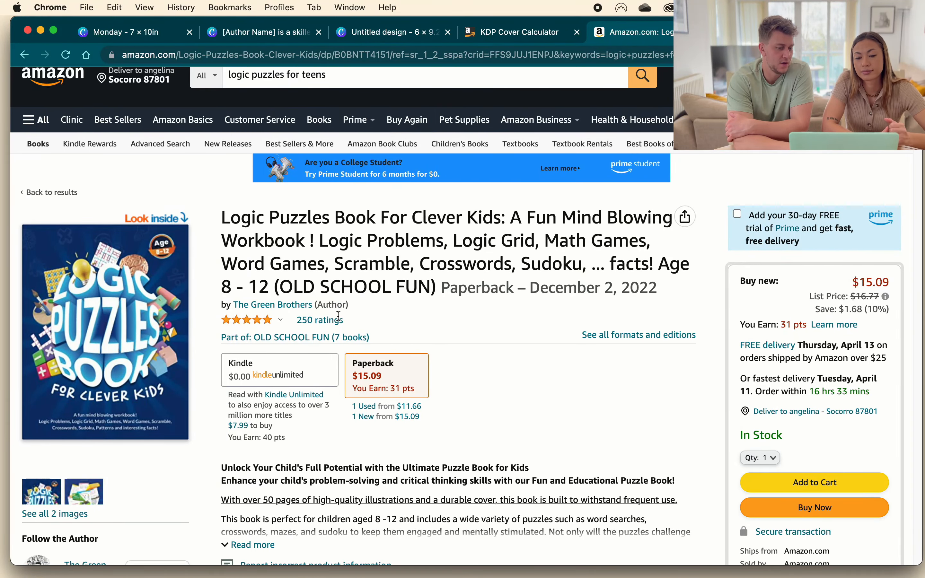
scroll(340, 321, "down", 4)
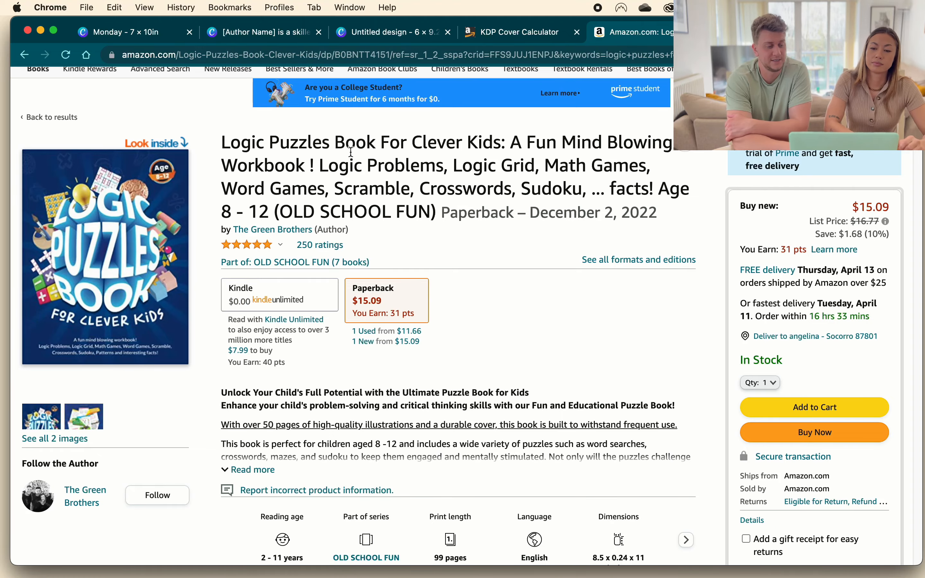
Examine the listing's From the Publisher section, including its banner images and the descriptions of the puzzle types.
scroll(319, 456, "down", 15)
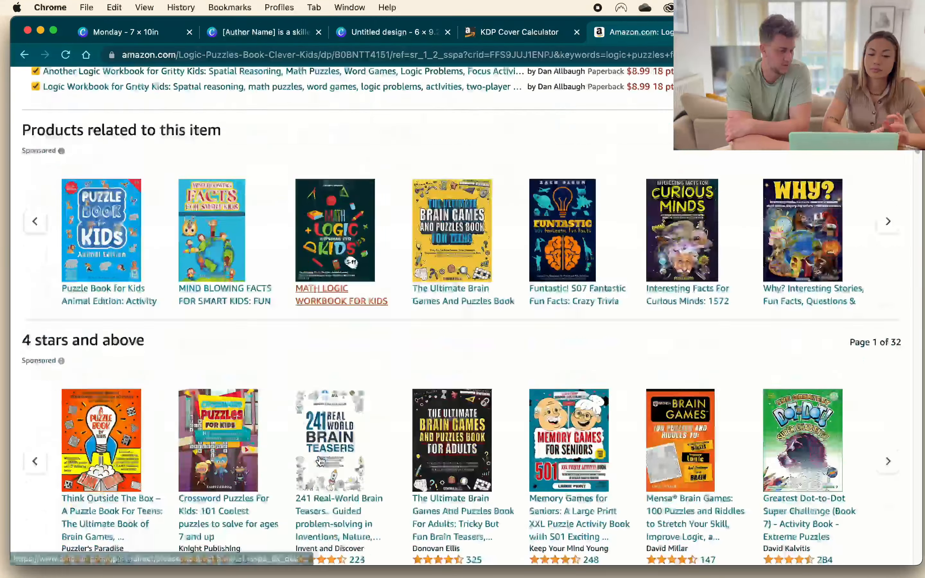
scroll(319, 456, "down", 1)
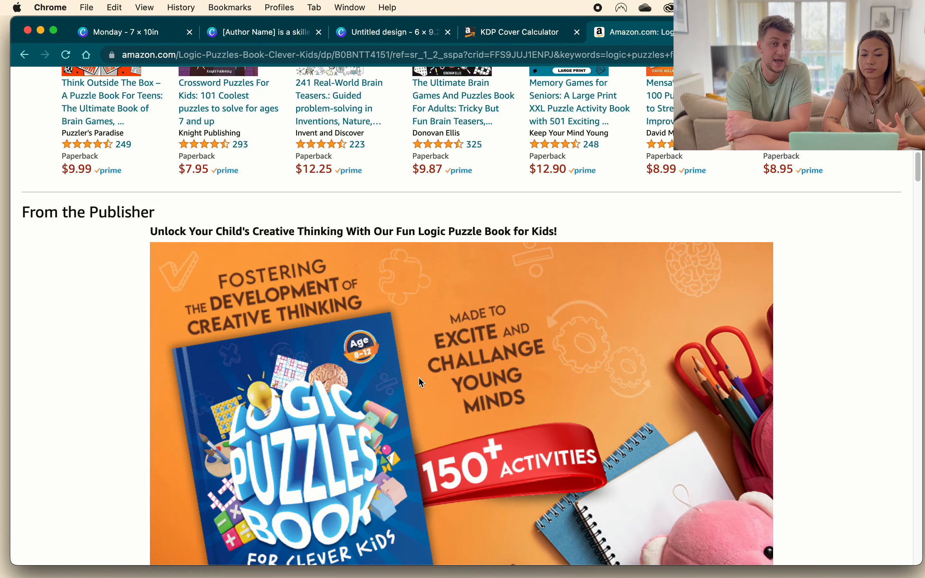
scroll(421, 382, "down", 3)
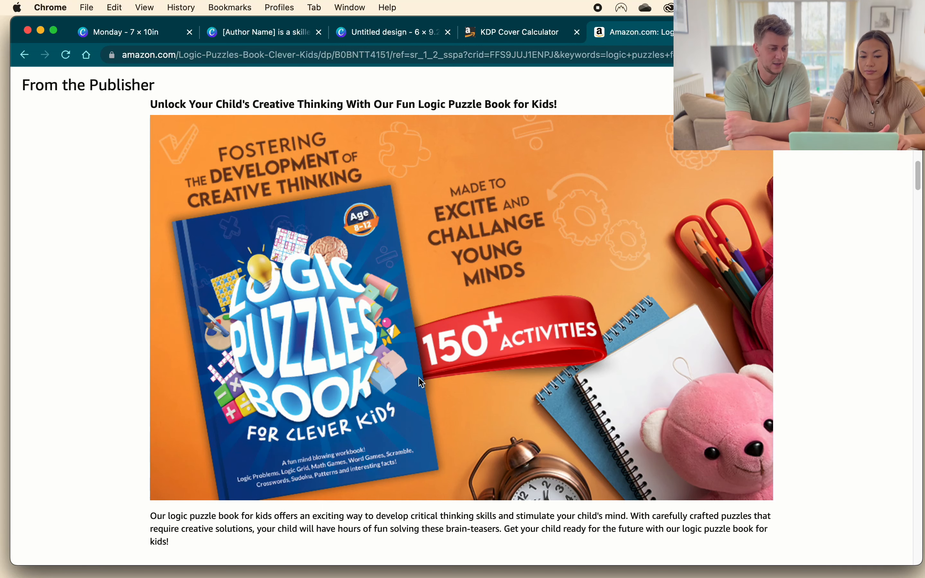
scroll(396, 290, "down", 1)
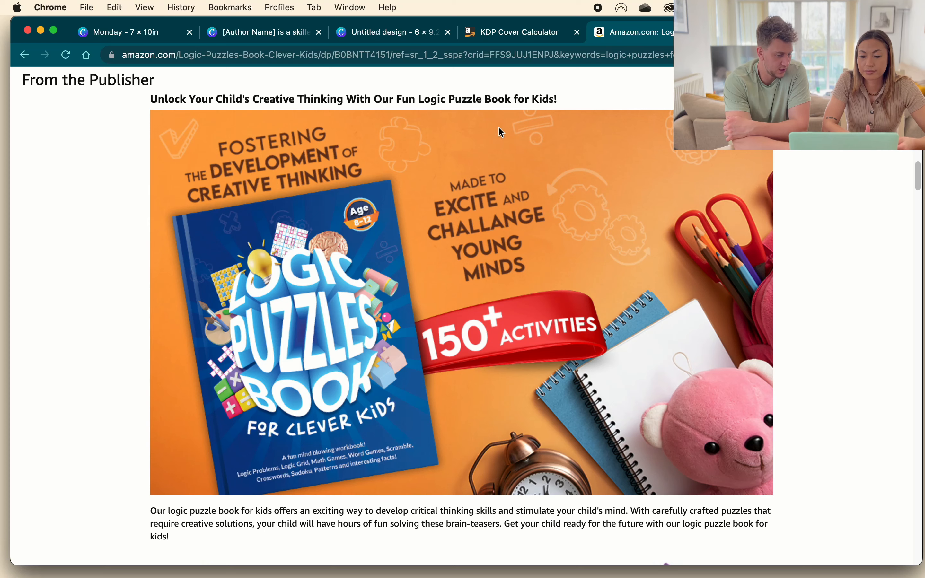
scroll(466, 393, "down", 2)
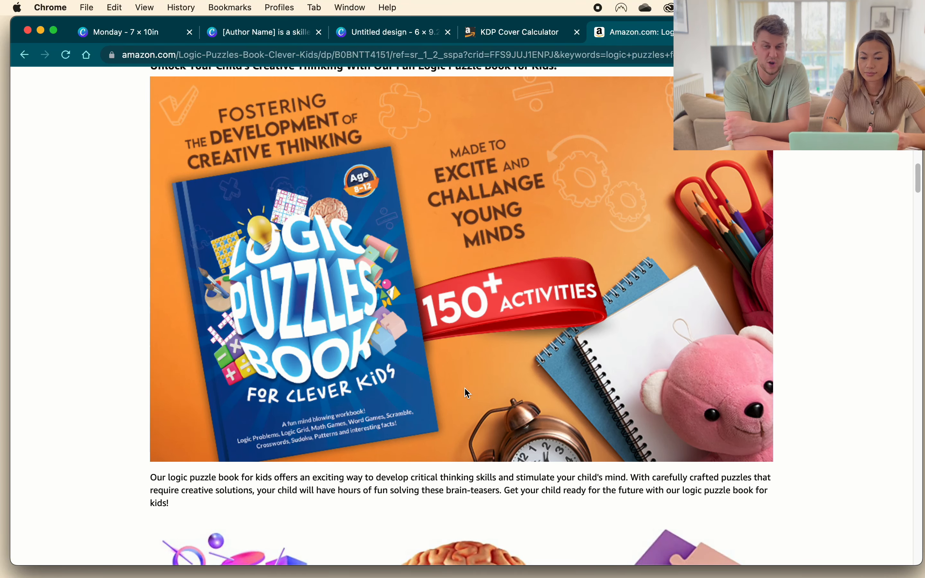
scroll(465, 387, "down", 7)
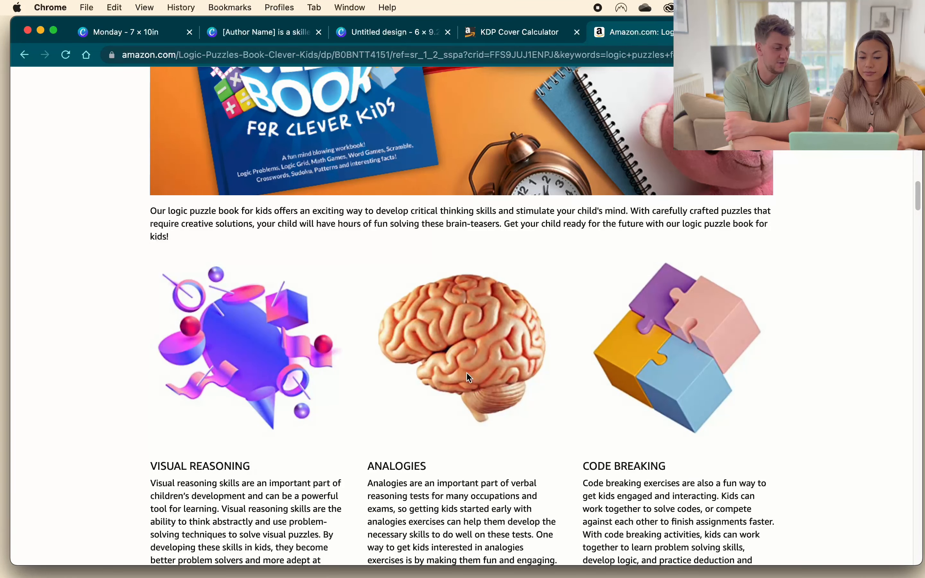
scroll(550, 362, "down", 9)
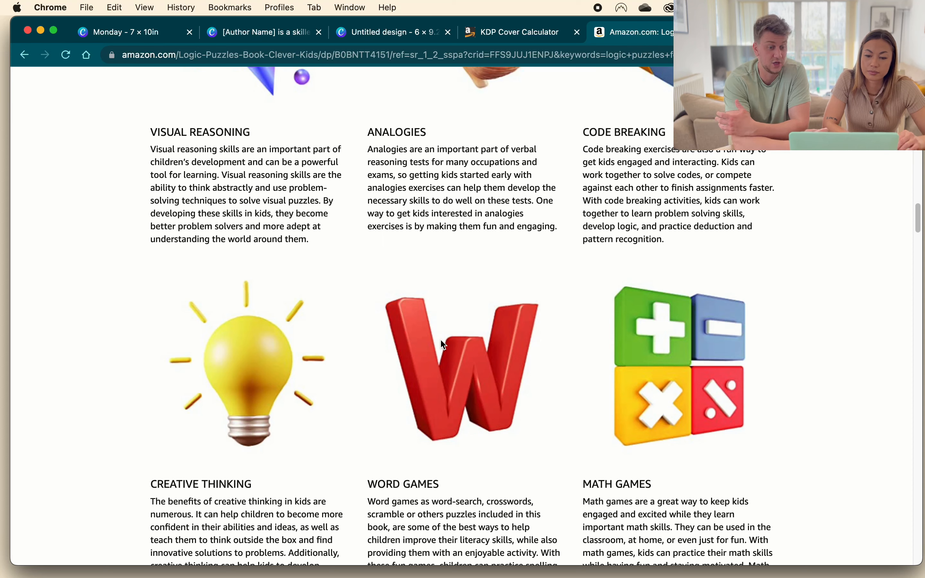
scroll(443, 346, "up", 2)
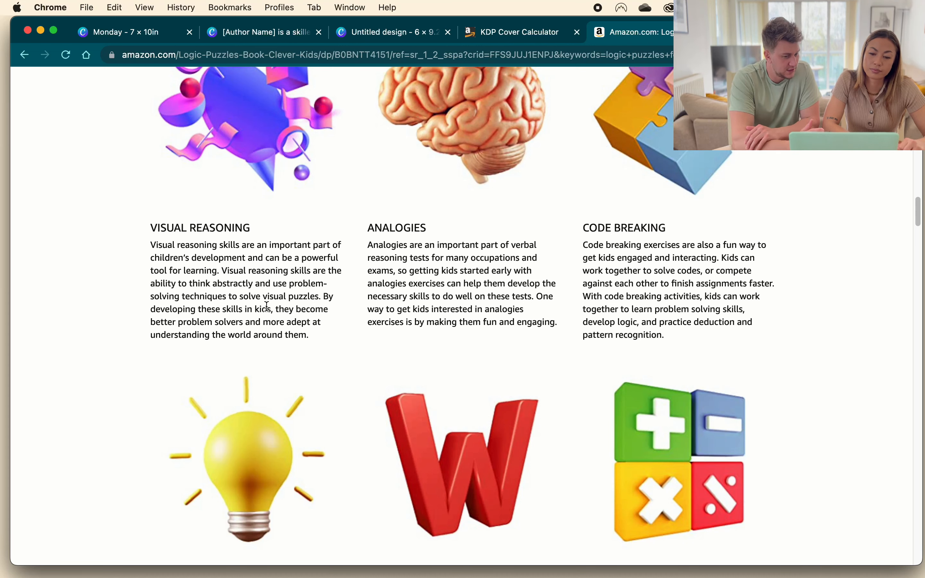
scroll(267, 306, "down", 1)
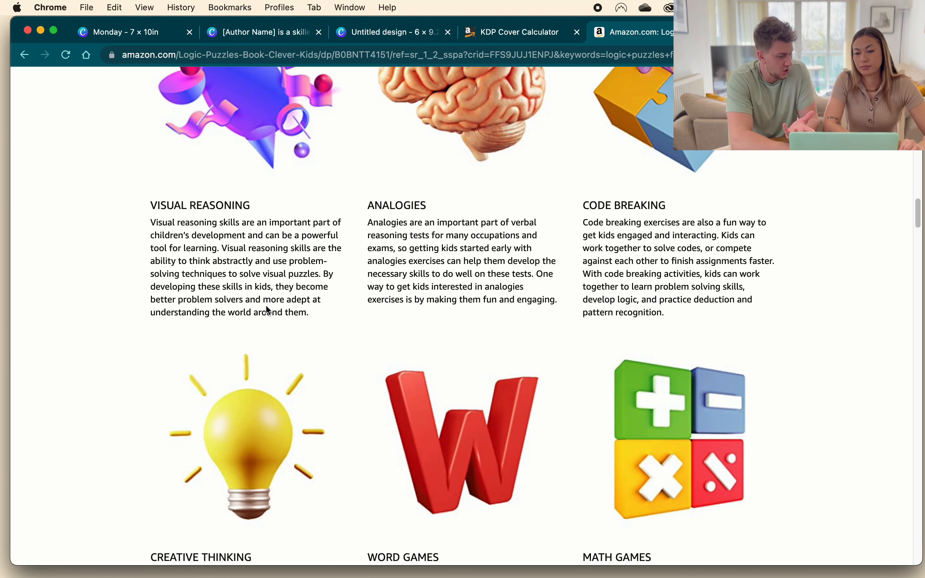
scroll(268, 311, "down", 10)
scroll(269, 310, "down", 3)
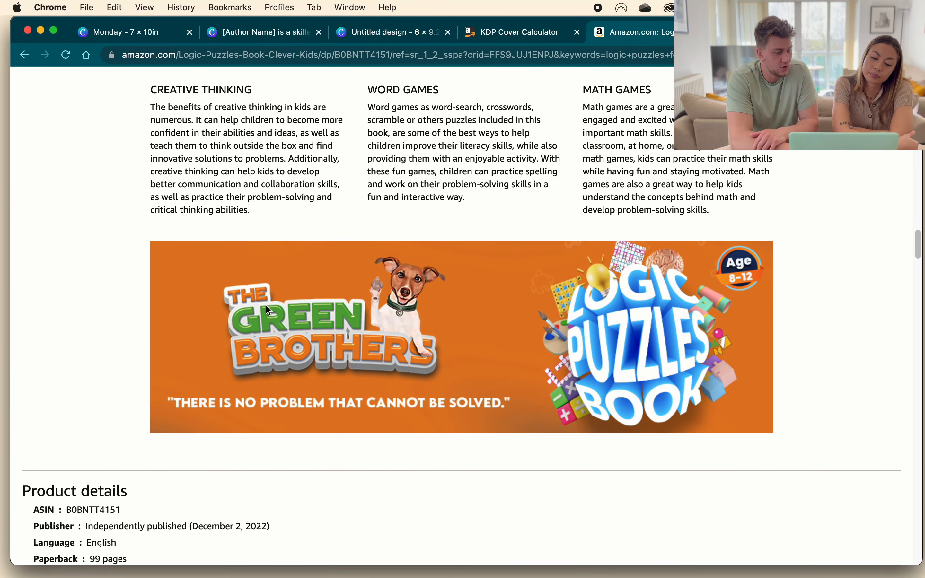
scroll(364, 203, "up", 8)
scroll(366, 207, "up", 7)
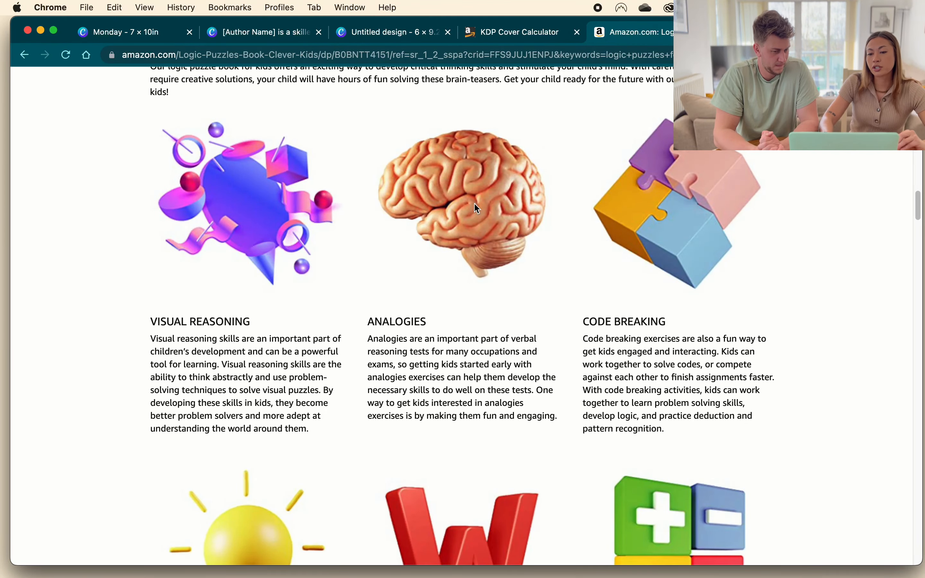
scroll(694, 191, "up", 3)
scroll(690, 192, "up", 12)
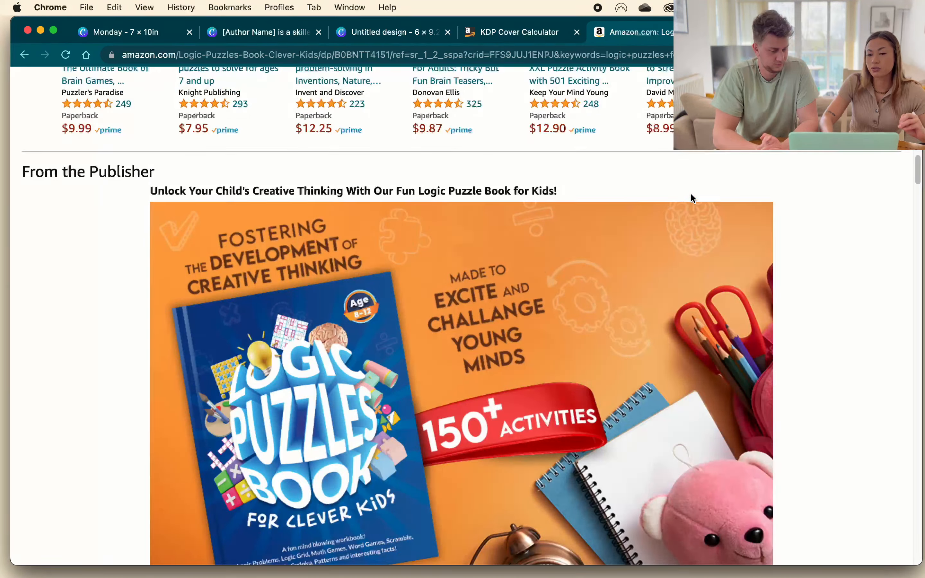
Review the publisher section's banner, introductory text, and Visual Reasoning, Analogies and Code Breaking blocks.
scroll(663, 304, "down", 3)
scroll(676, 398, "down", 3)
scroll(679, 399, "down", 3)
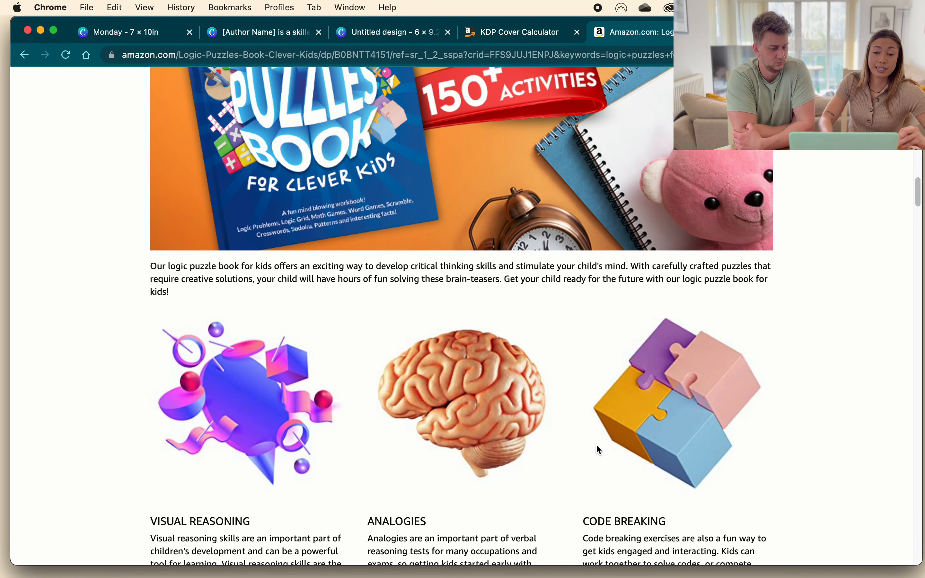
scroll(680, 400, "down", 12)
scroll(680, 401, "up", 15)
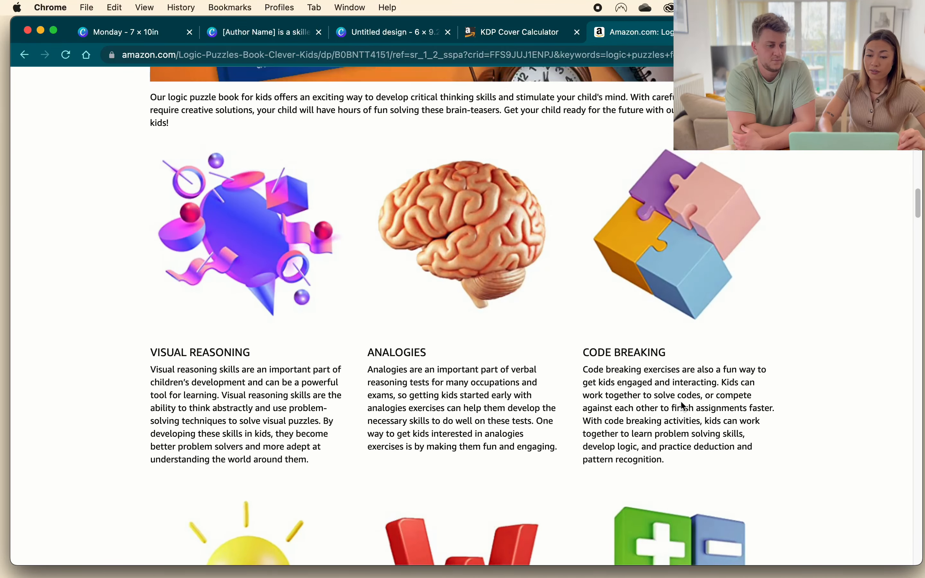
scroll(485, 347, "down", 4)
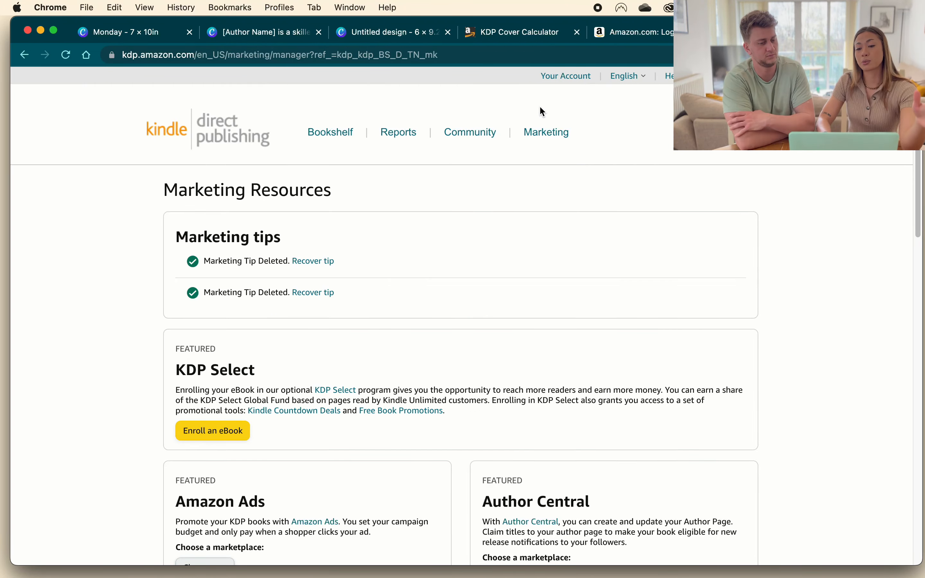
Open the A+ Content Manager for the Amazon.com marketplace from the Kindle Direct Publishing marketing resources.
left_click(543, 133)
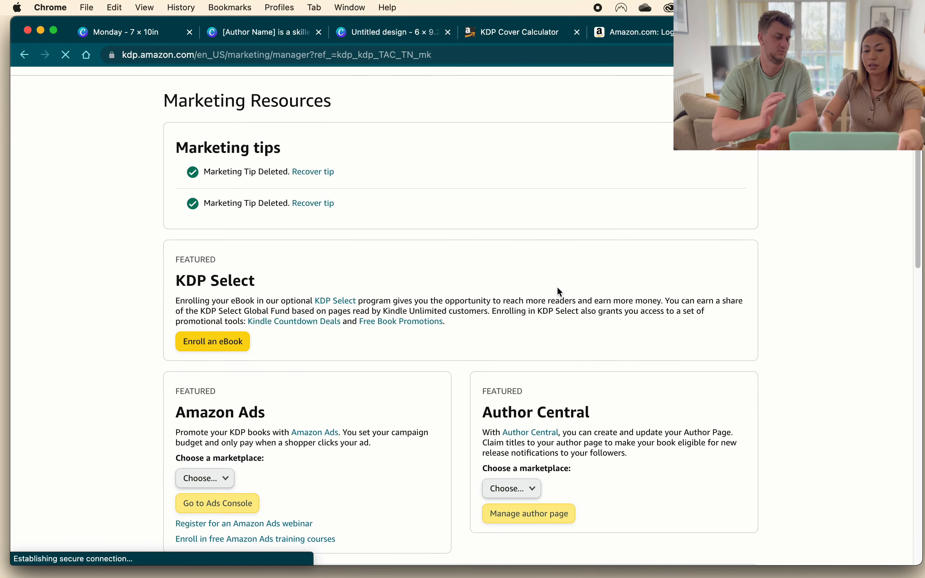
scroll(557, 287, "down", 10)
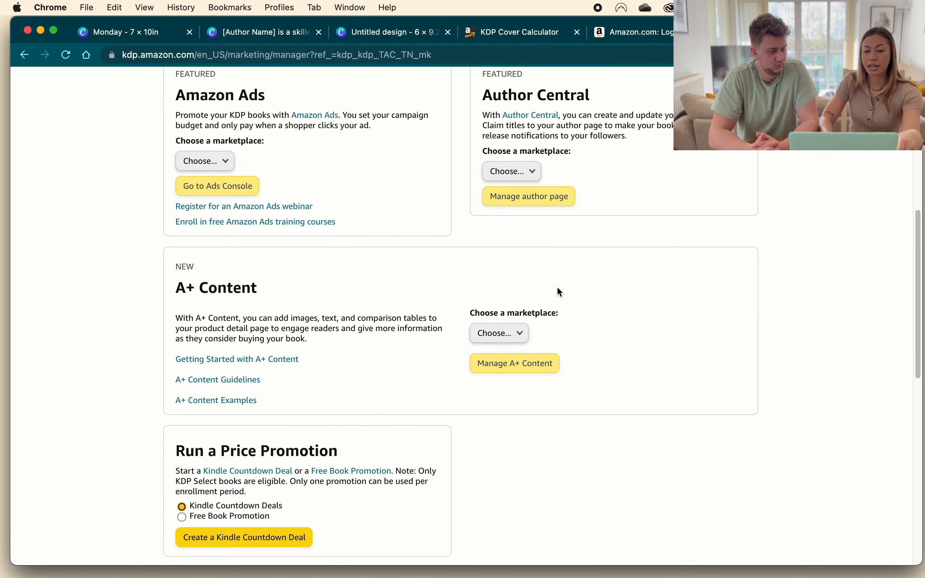
scroll(558, 292, "down", 2)
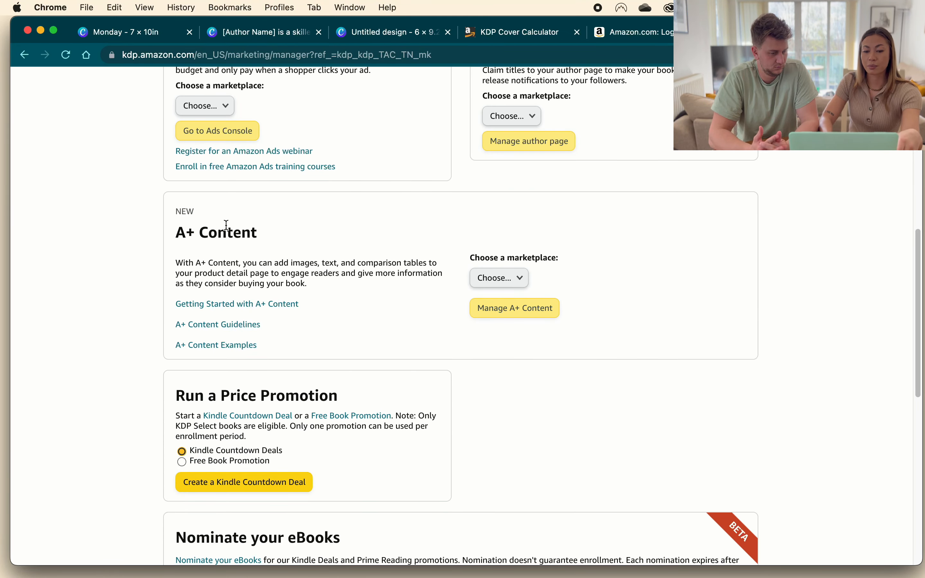
left_click(505, 278)
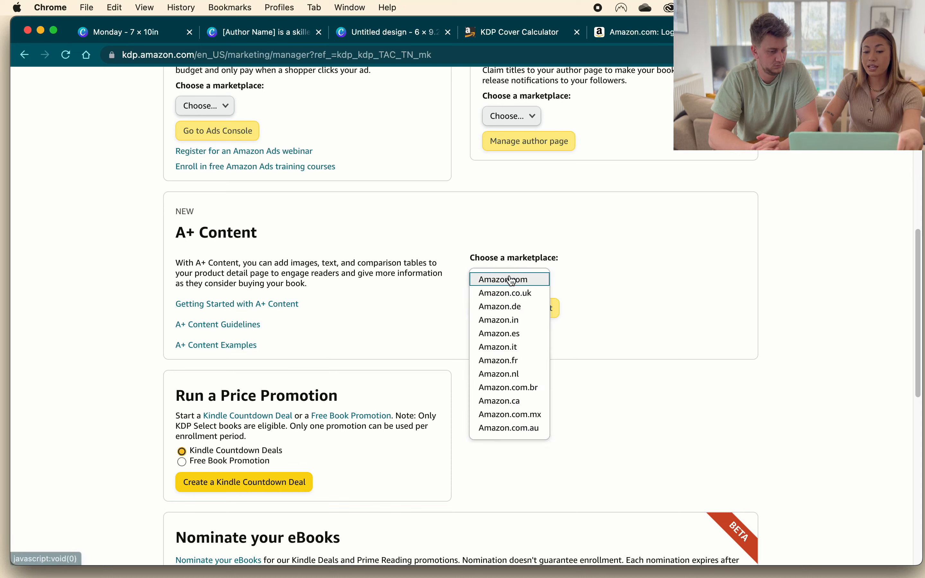
left_click(531, 282)
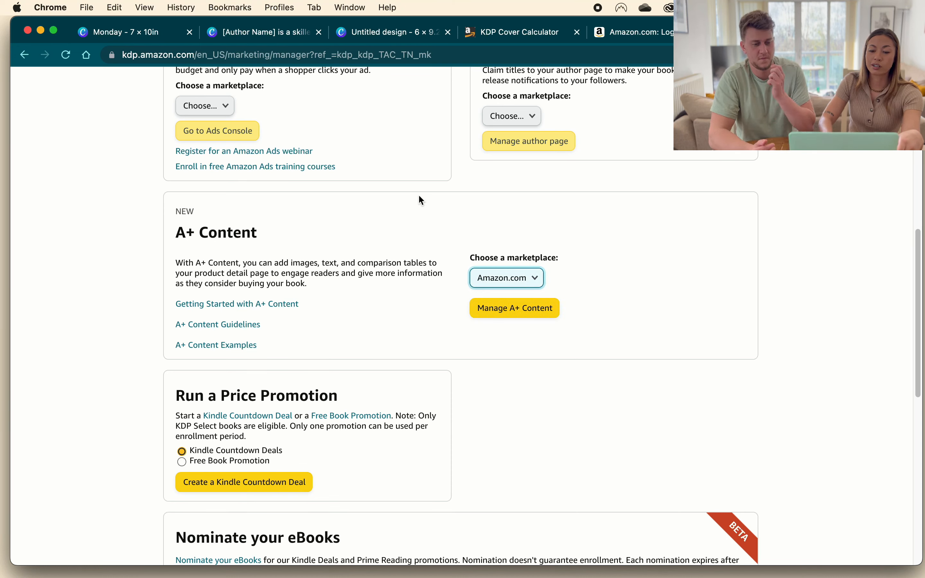
left_click(493, 313)
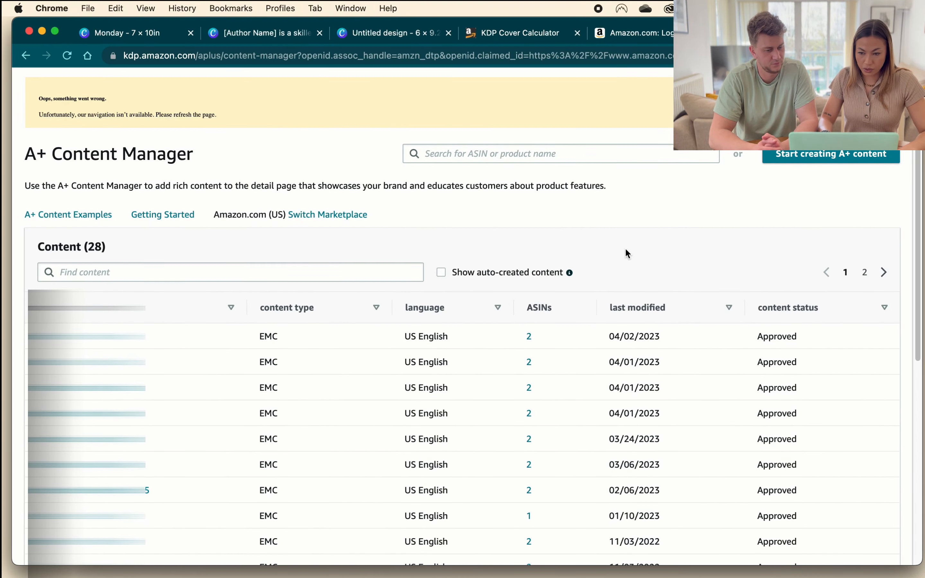
Start creating new A+ content and name it "example".
left_click(876, 154)
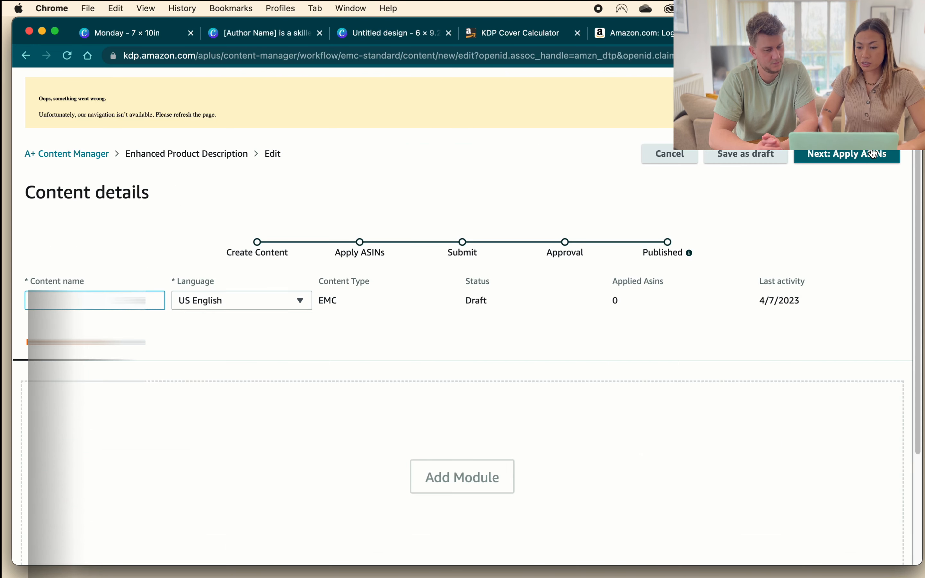
left_click(134, 300)
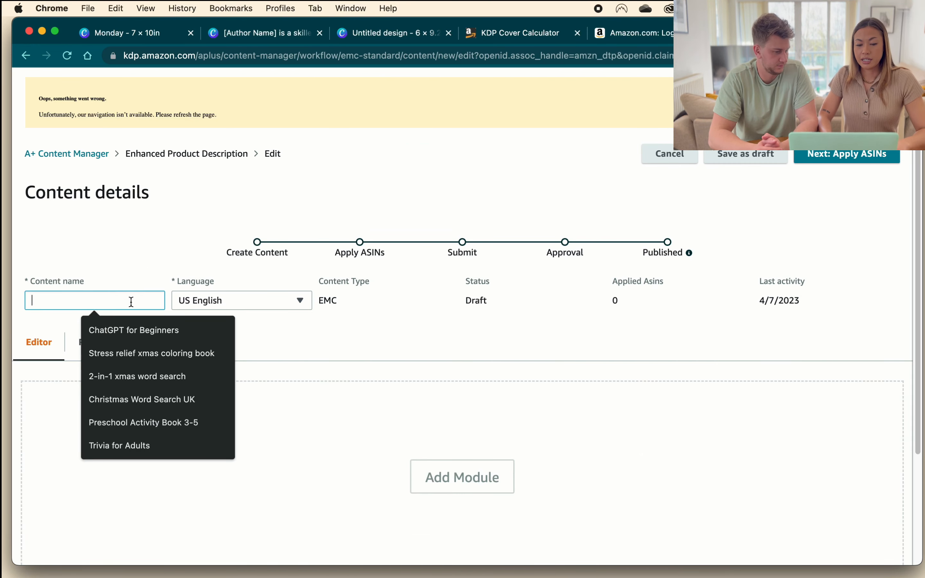
type("example")
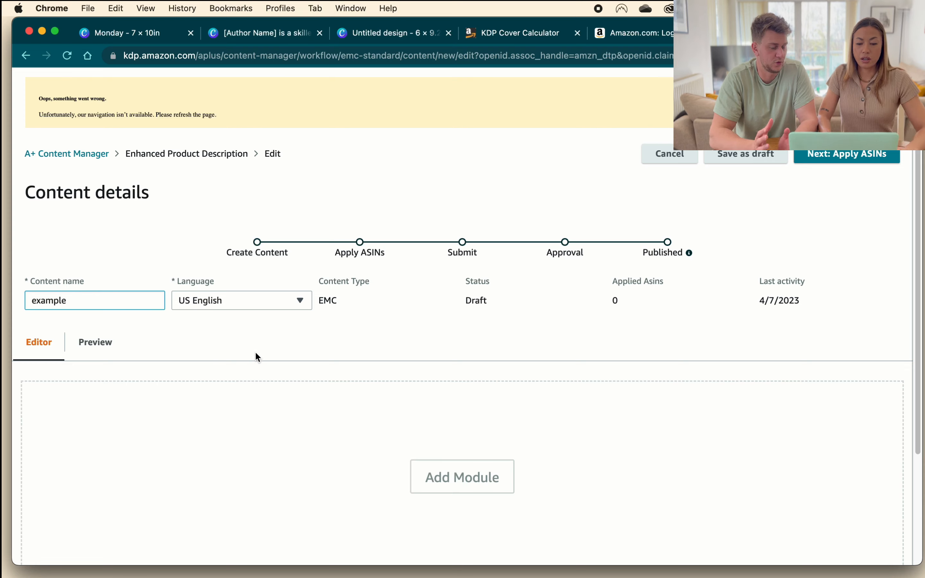
Add a Standard Image Header With Text module to the A+ content.
scroll(306, 346, "down", 2)
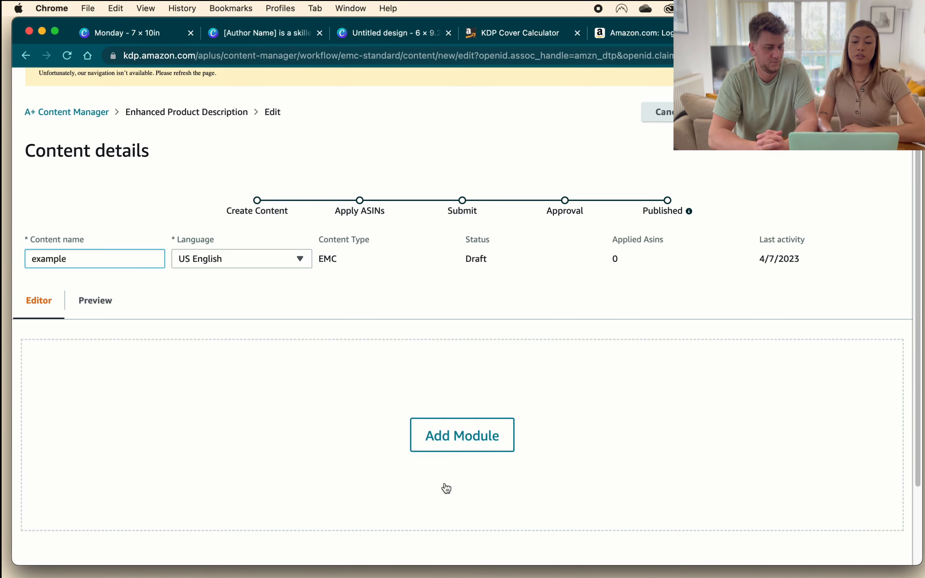
scroll(591, 463, "down", 3)
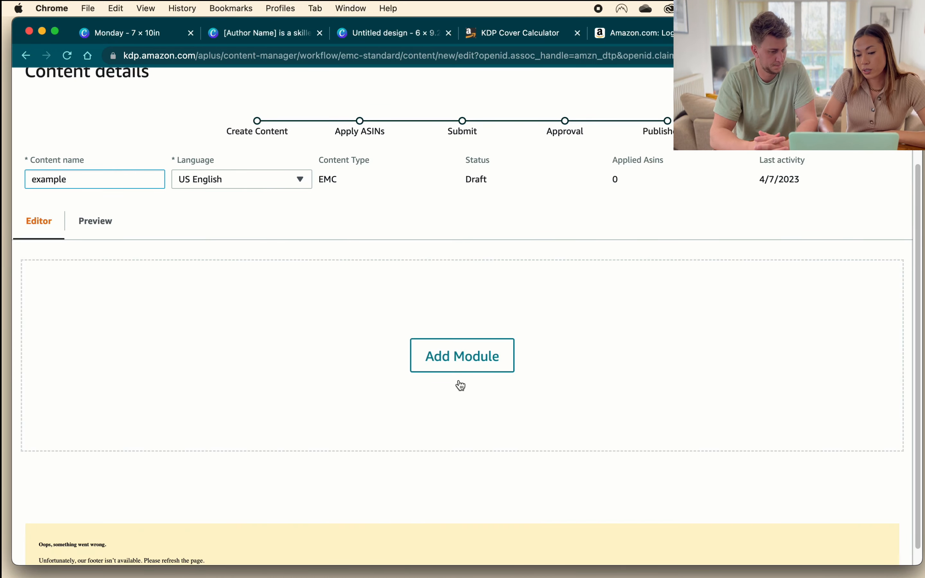
left_click(461, 369)
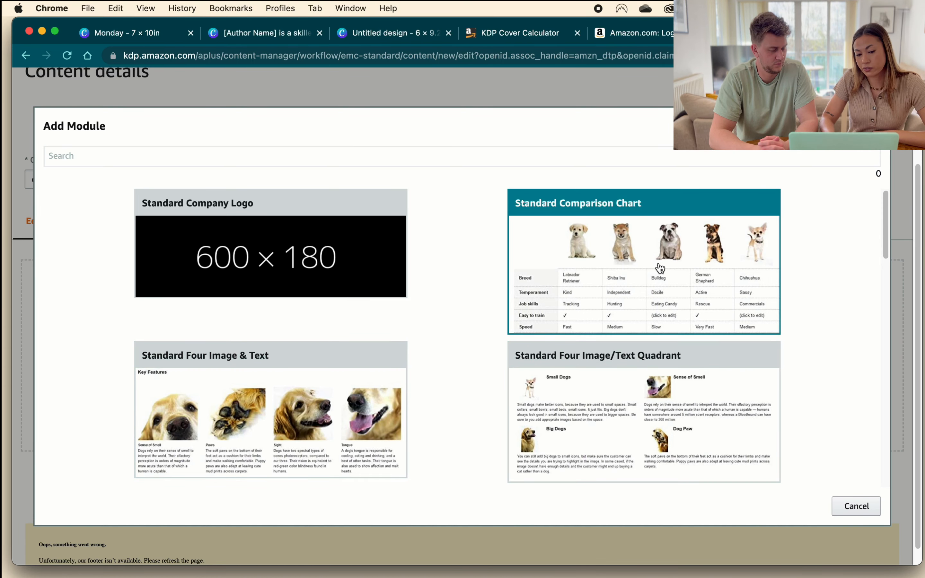
scroll(660, 268, "down", 3)
scroll(657, 265, "up", 3)
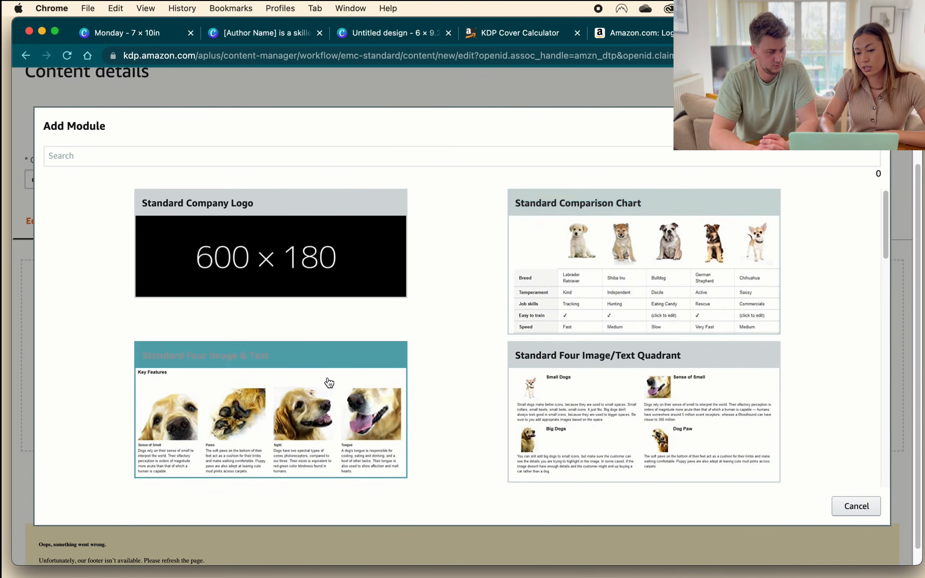
scroll(643, 398, "down", 3)
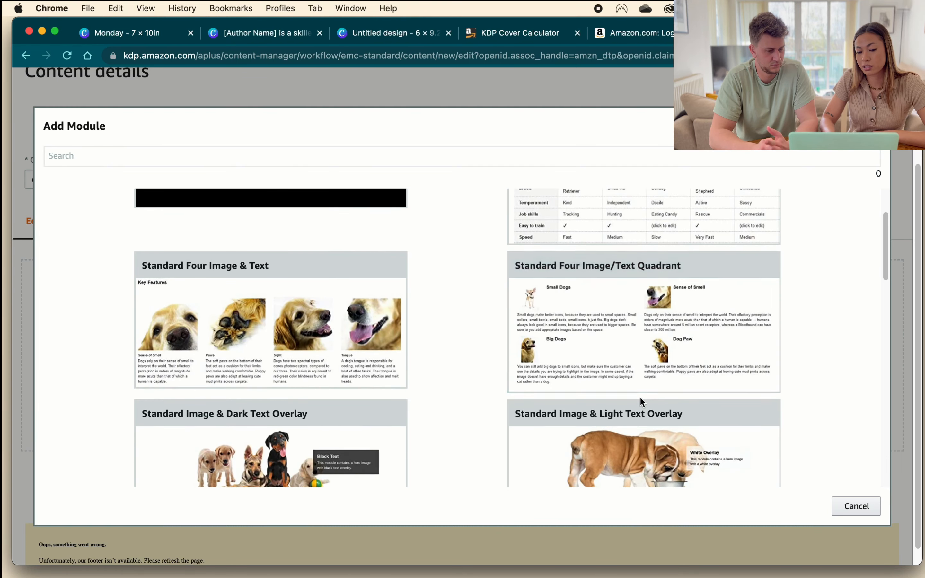
scroll(640, 403, "down", 6)
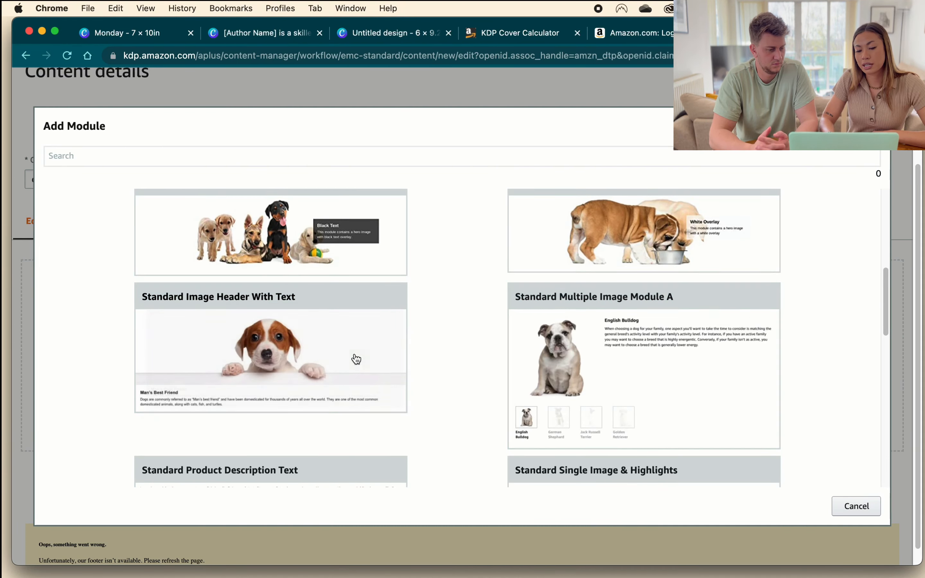
left_click(357, 306)
Add a Standard Four Image & Text module below the image header module.
scroll(572, 492, "down", 5)
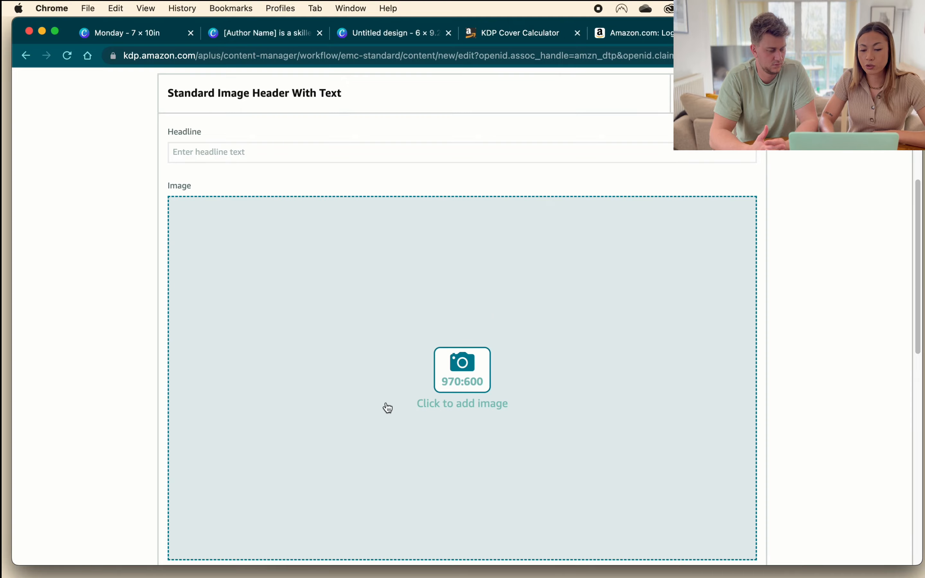
scroll(419, 335, "down", 12)
left_click(459, 445)
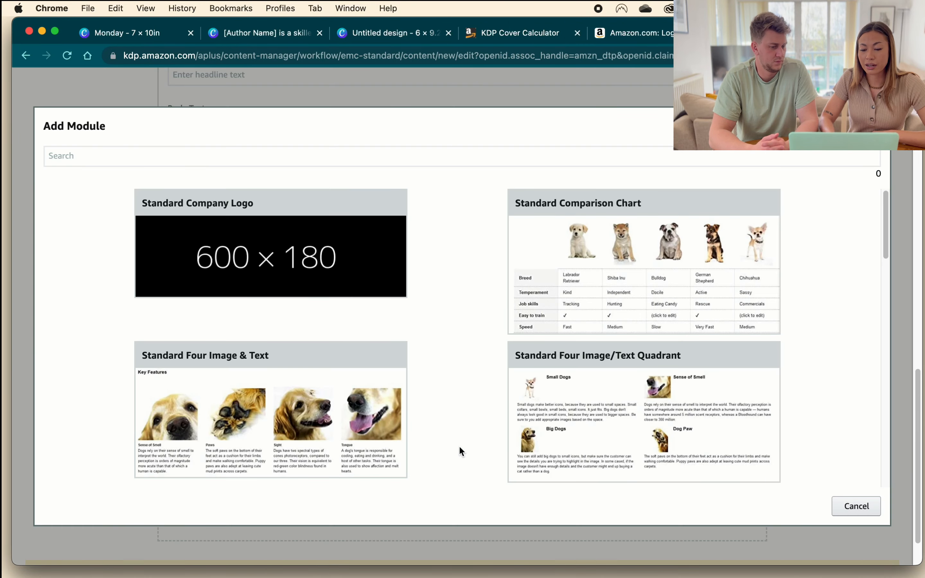
left_click(330, 437)
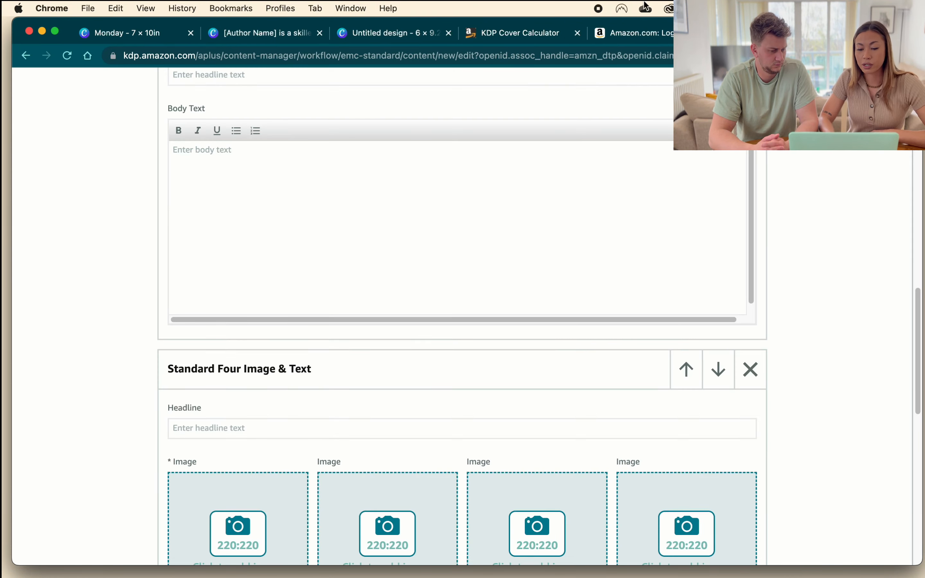
Compare the Amazon listing's publisher banner with the image, headline and body text fields of the image header module.
left_click(635, 33)
scroll(378, 212, "up", 6)
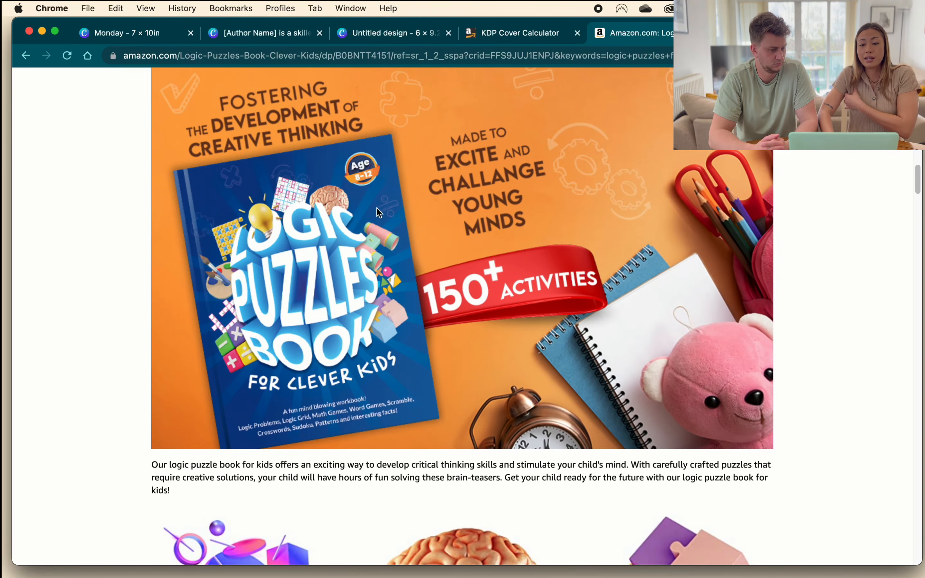
scroll(399, 219, "up", 3)
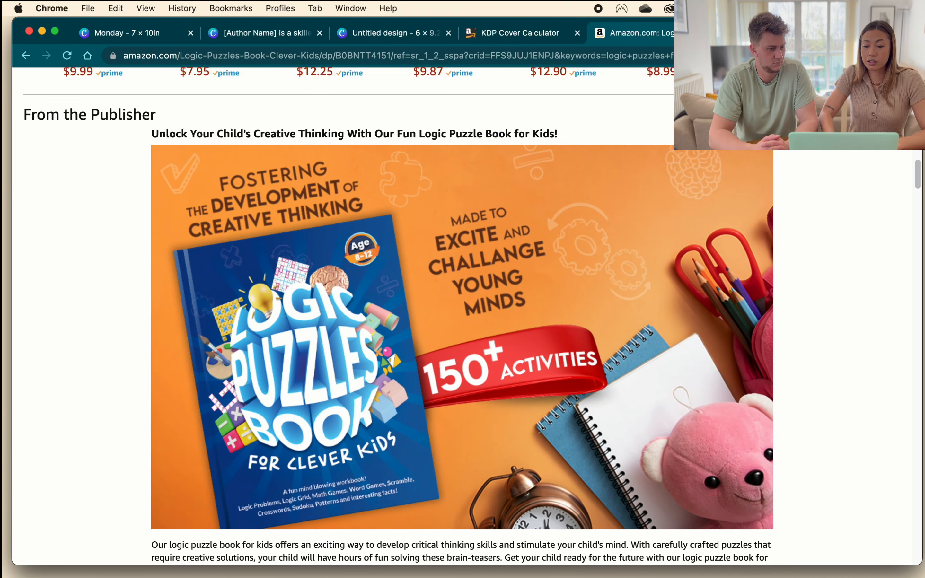
left_click(768, 32)
scroll(603, 275, "up", 8)
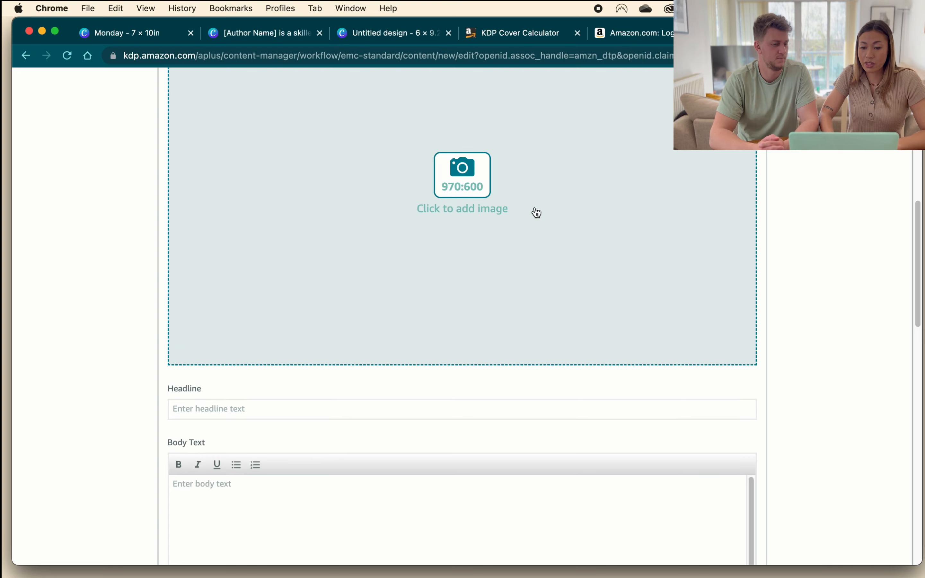
scroll(506, 213, "down", 5)
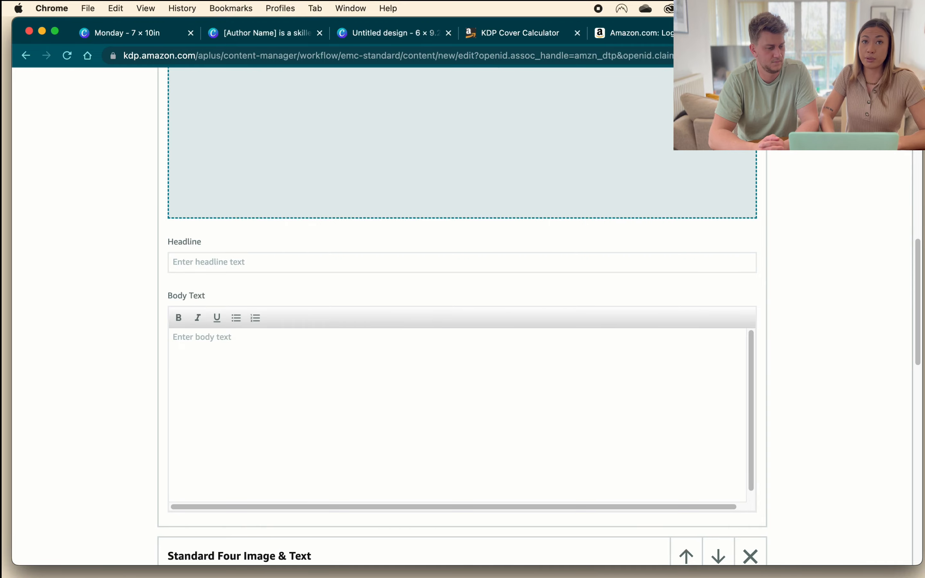
Compare the listing's introductory text and puzzle-type blocks with the fields of the image header and Standard Four Image & Text modules.
left_click(629, 35)
scroll(656, 223, "down", 5)
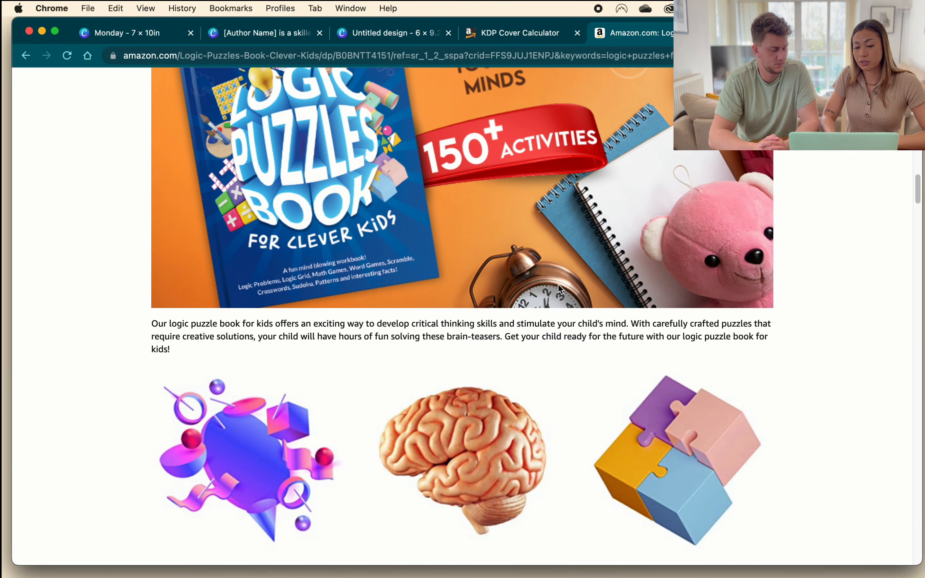
scroll(558, 285, "down", 4)
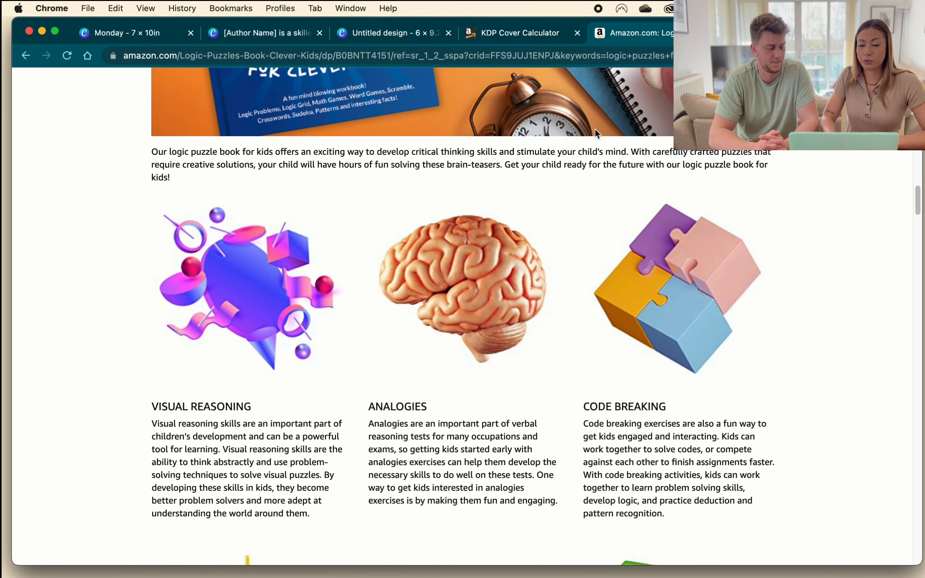
left_click(746, 34)
scroll(725, 266, "down", 4)
scroll(725, 267, "down", 5)
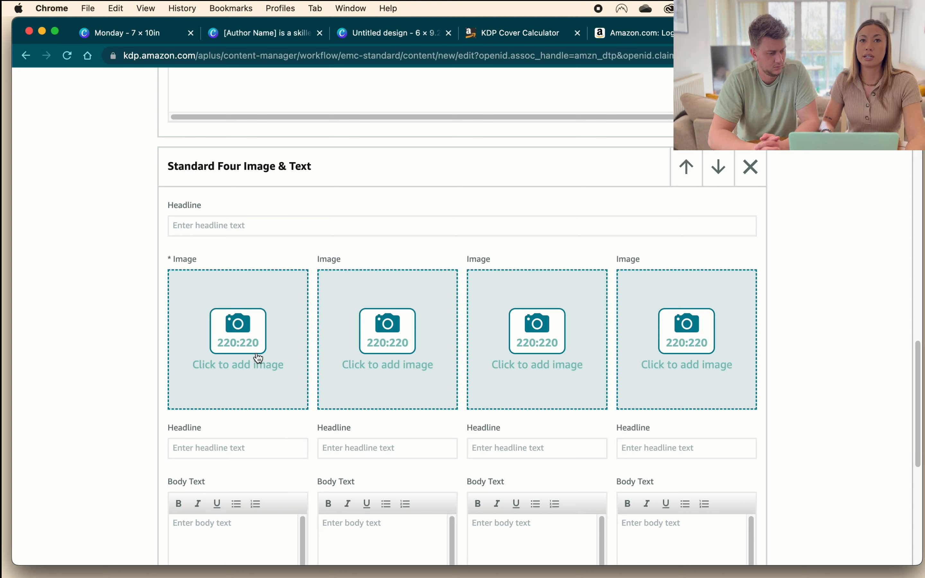
scroll(256, 355, "up", 10)
scroll(320, 434, "down", 6)
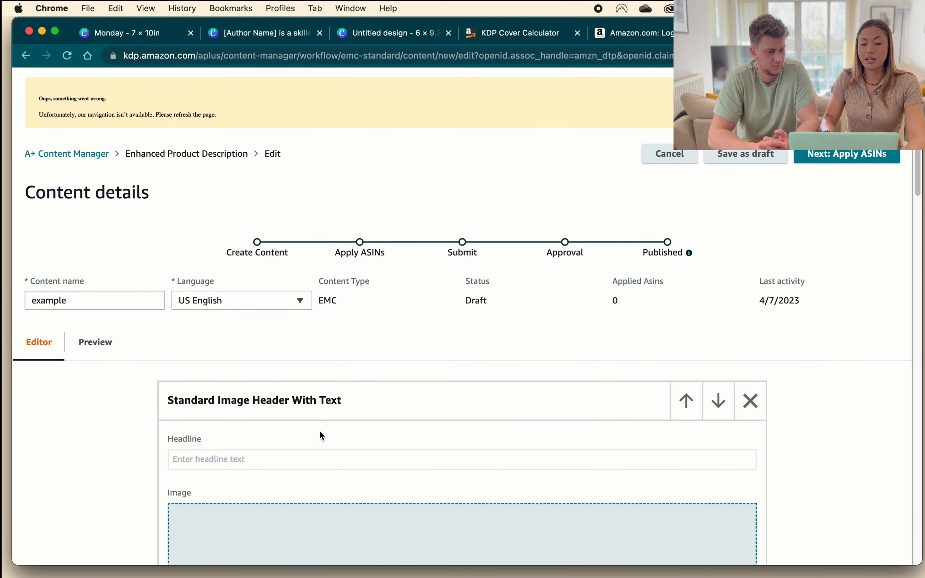
scroll(321, 436, "down", 1)
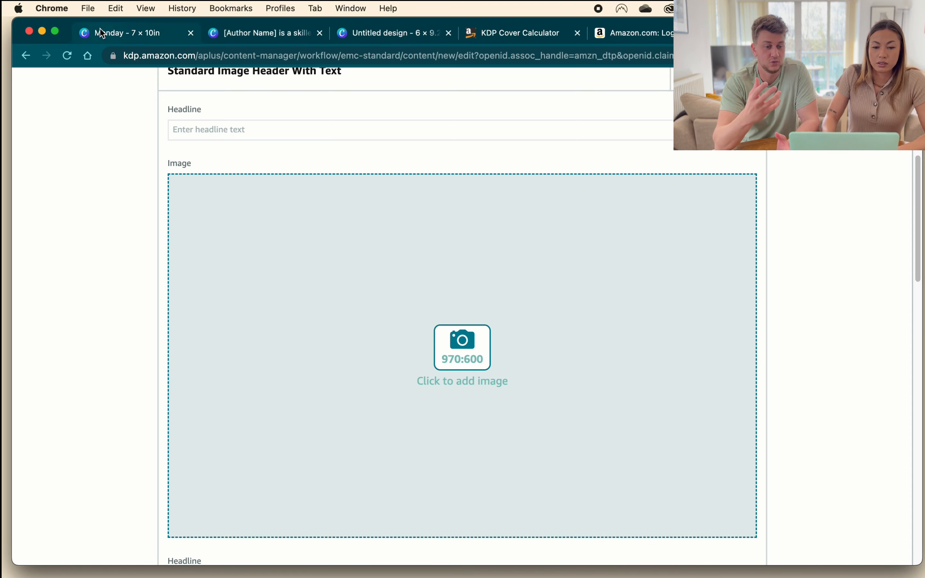
Switch to Canva, return to its home page and start a custom-size design measured in px.
left_click(121, 32)
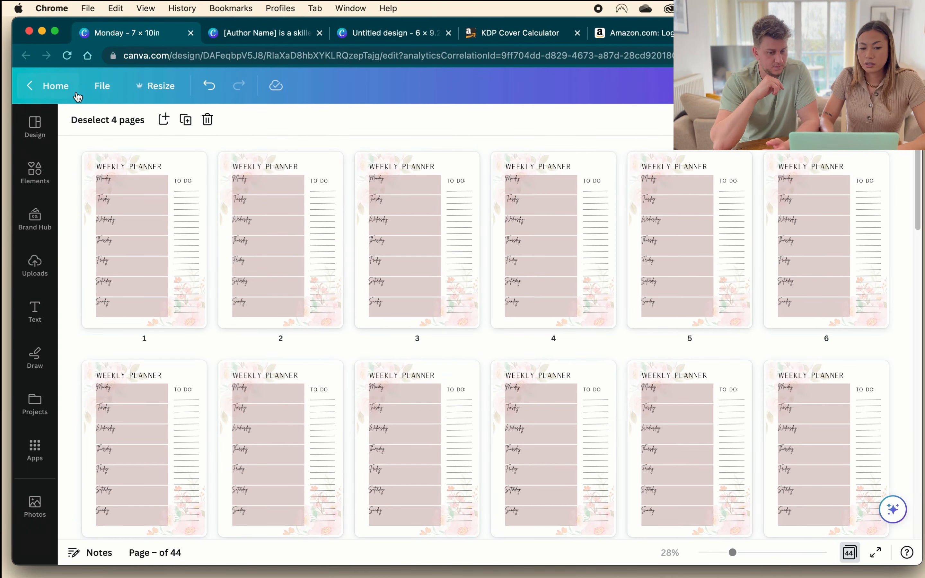
left_click(53, 86)
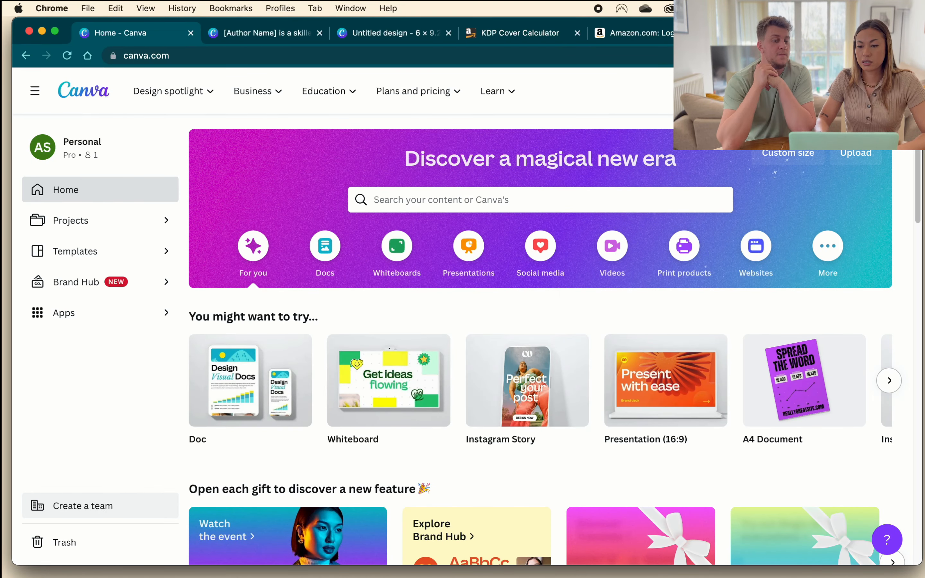
left_click(817, 91)
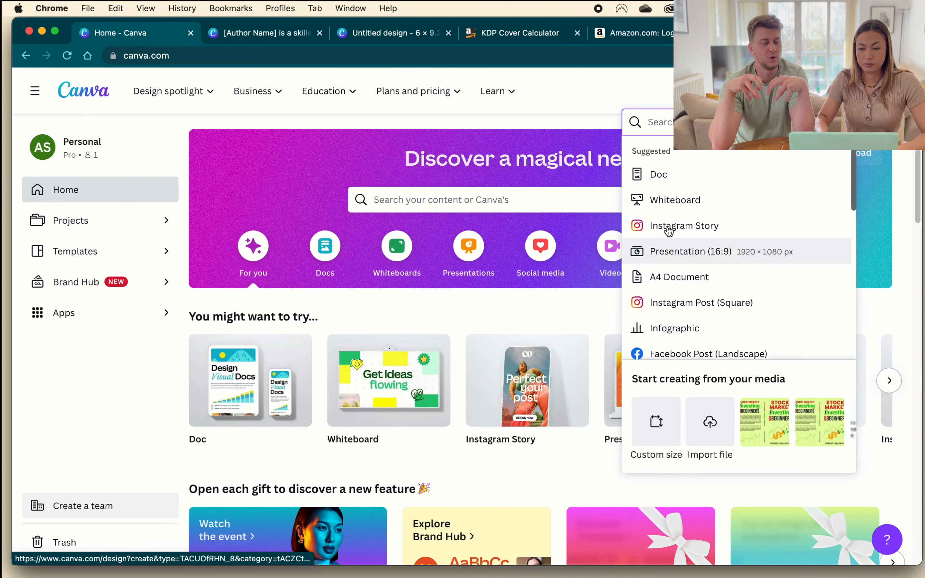
left_click(651, 431)
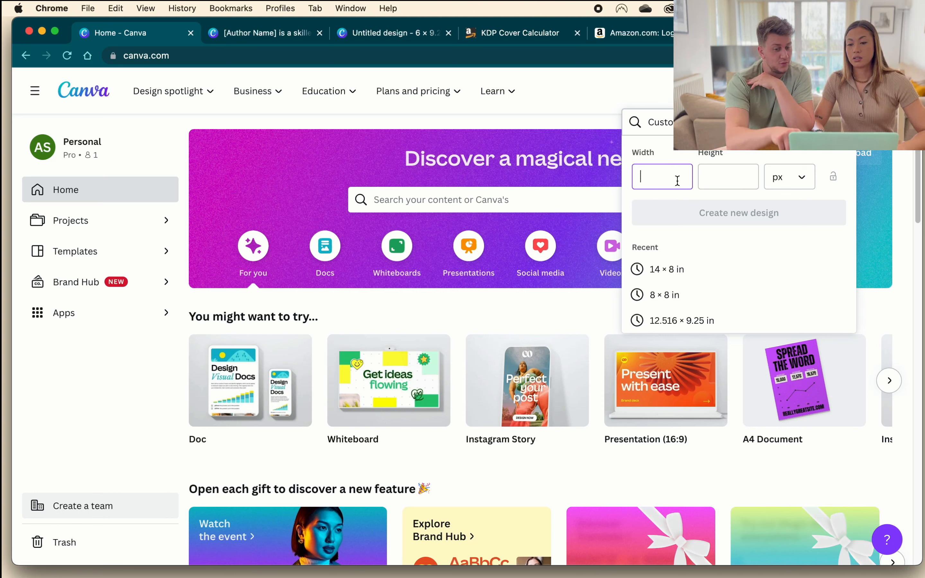
left_click(799, 179)
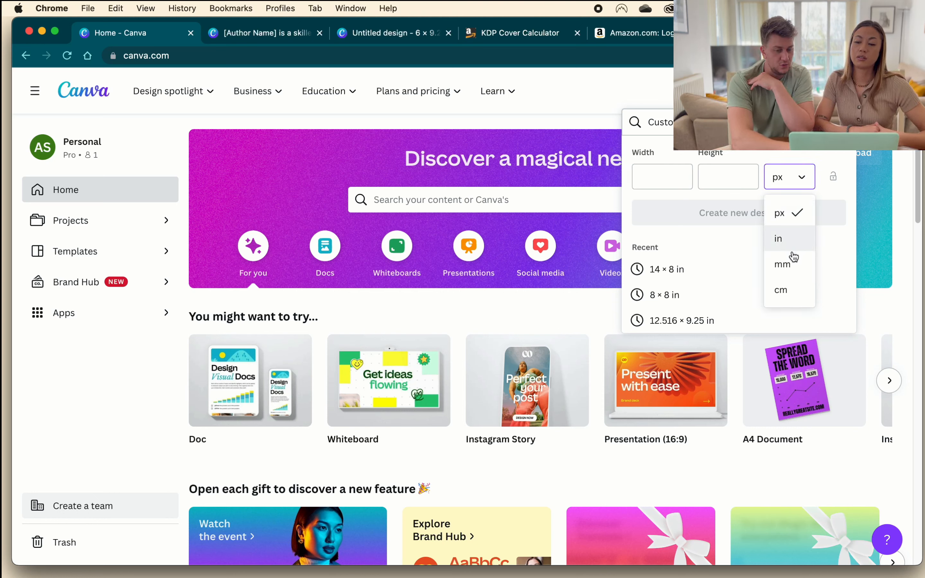
left_click(791, 212)
Set the custom design's width to 970 px and its height to 600 px.
left_click(687, 177)
type("9")
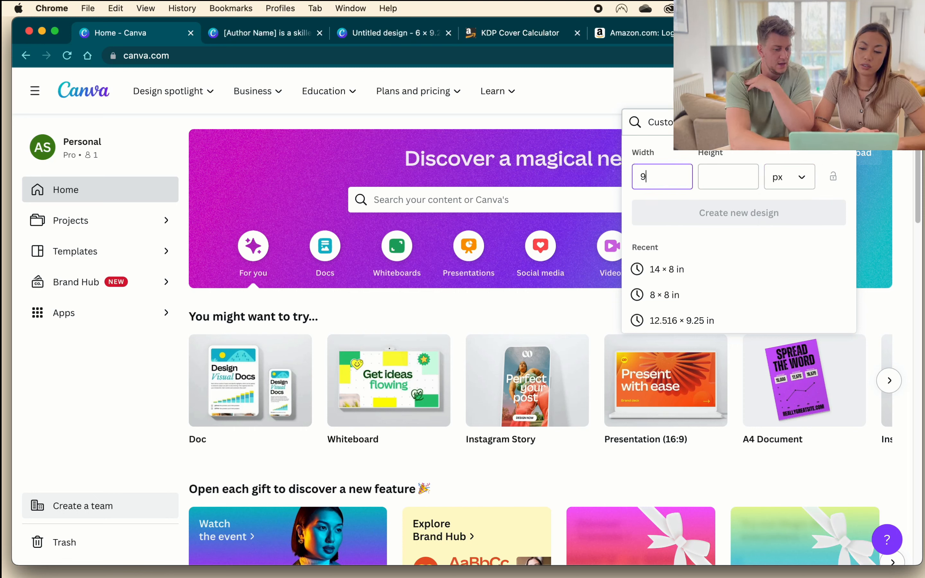
type("70")
left_click(721, 176)
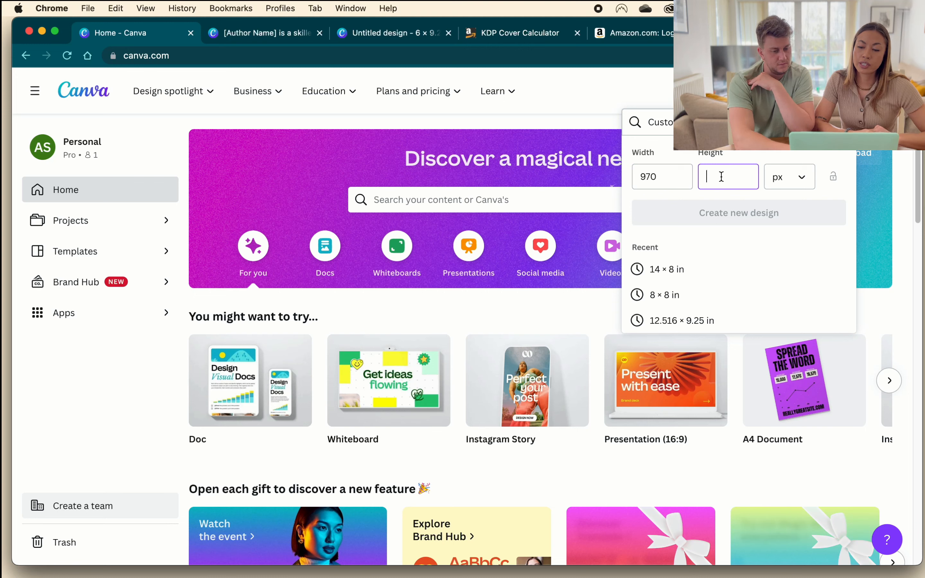
type("600")
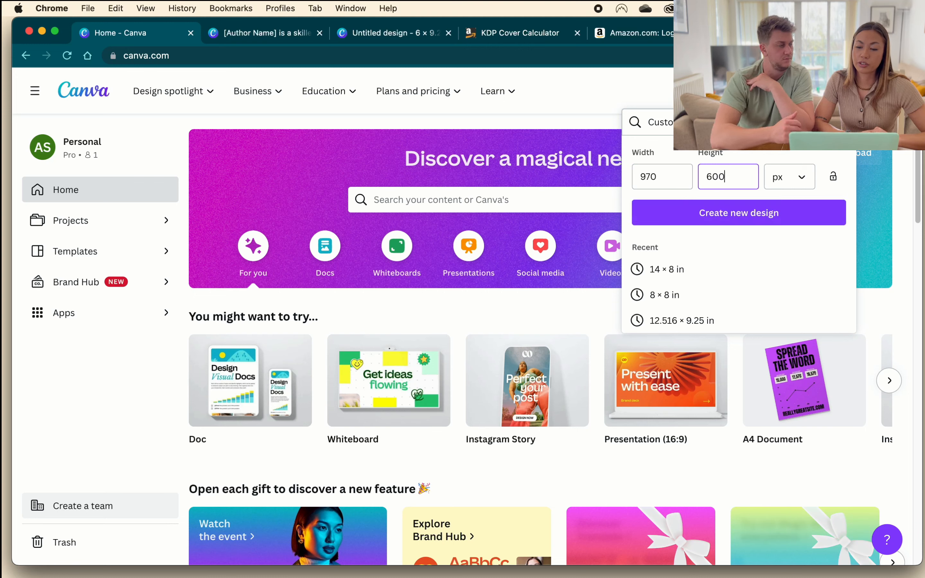
Set the custom size to 1940 × 1200 px and create the new design.
double_click(665, 177)
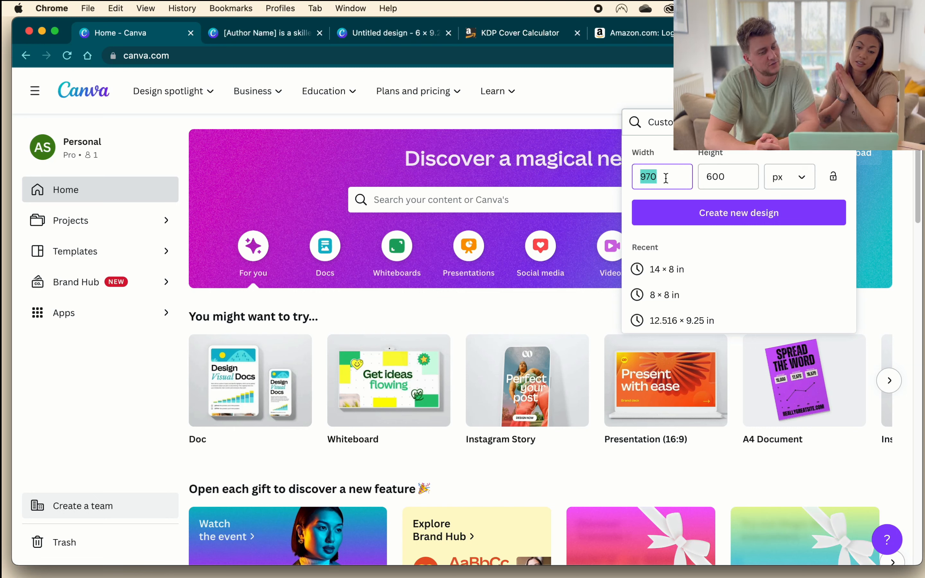
type("1")
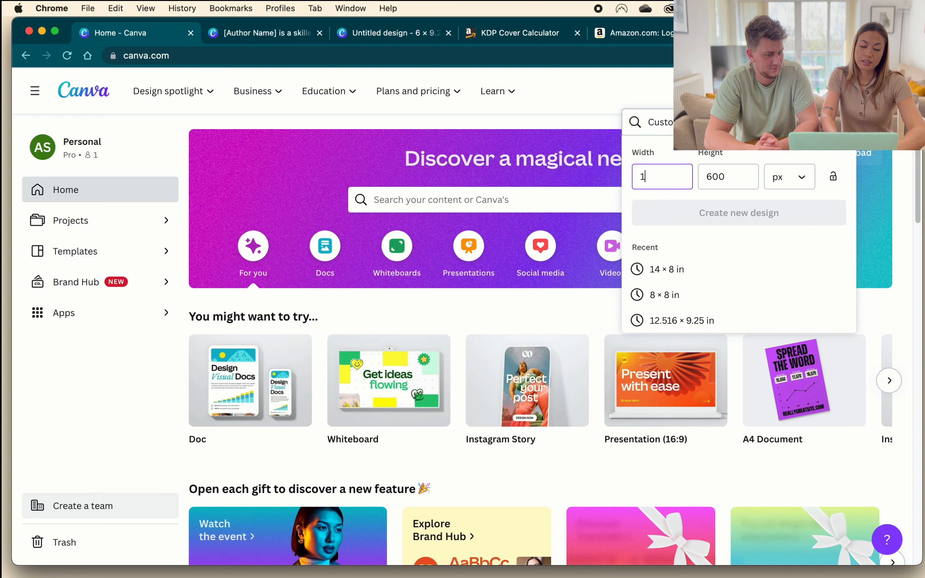
type("940")
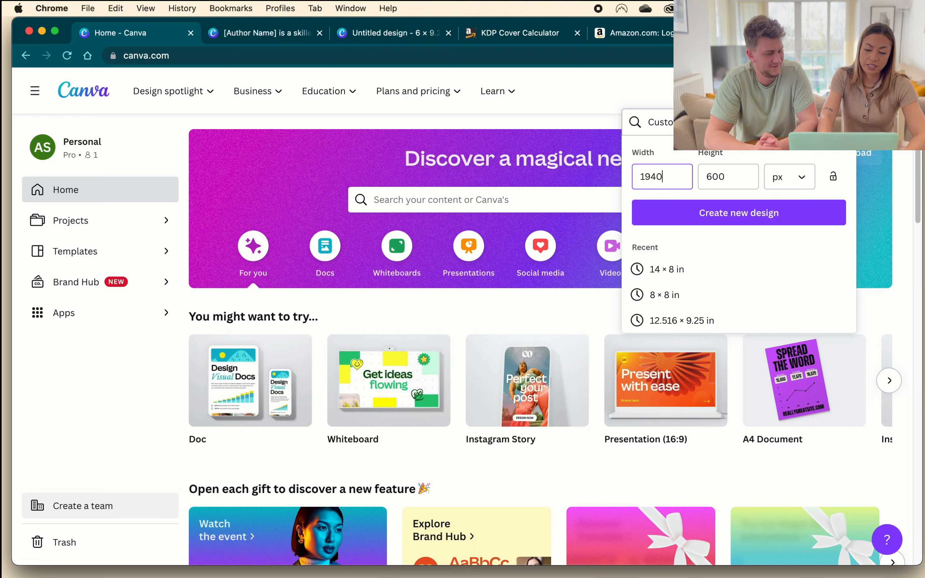
left_click(736, 182)
type("1200")
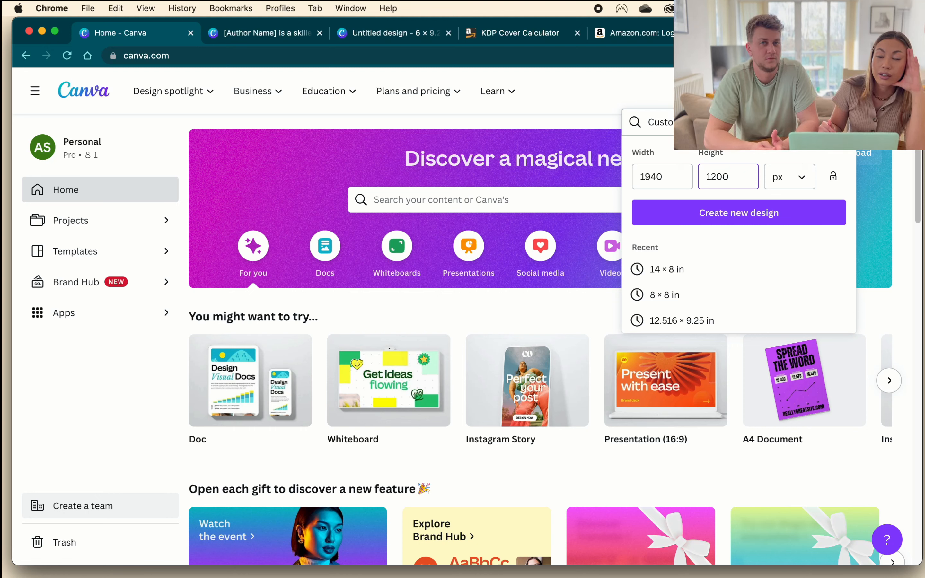
left_click(764, 219)
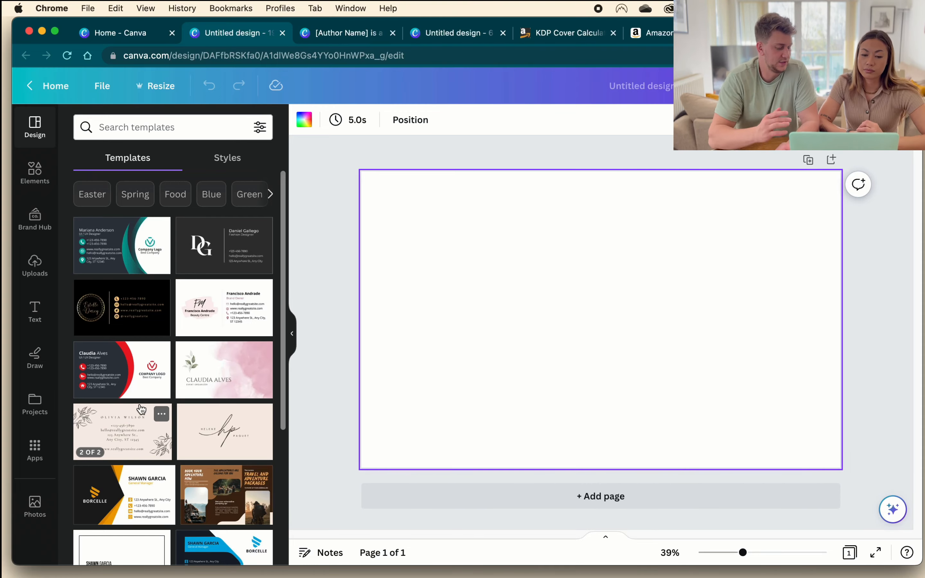
left_click(638, 32)
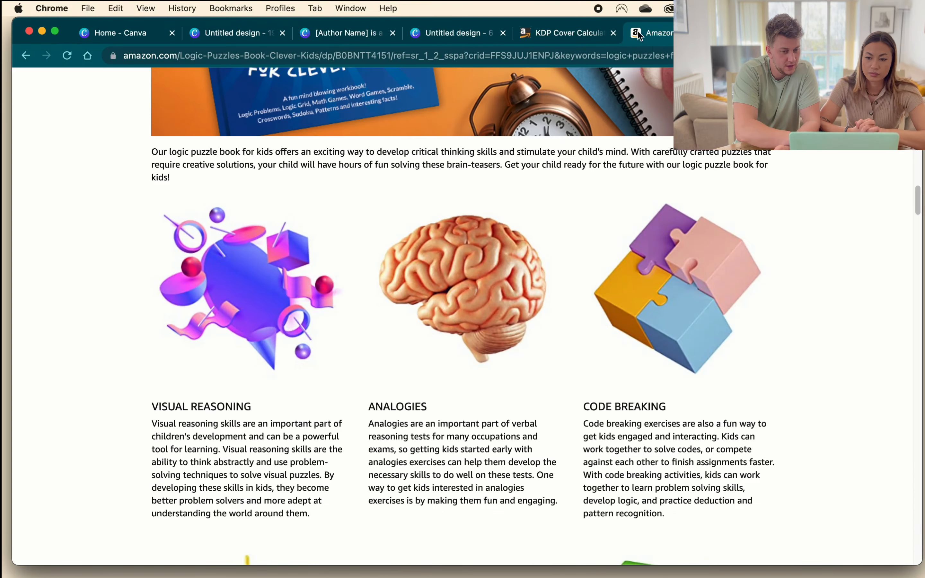
left_click(120, 34)
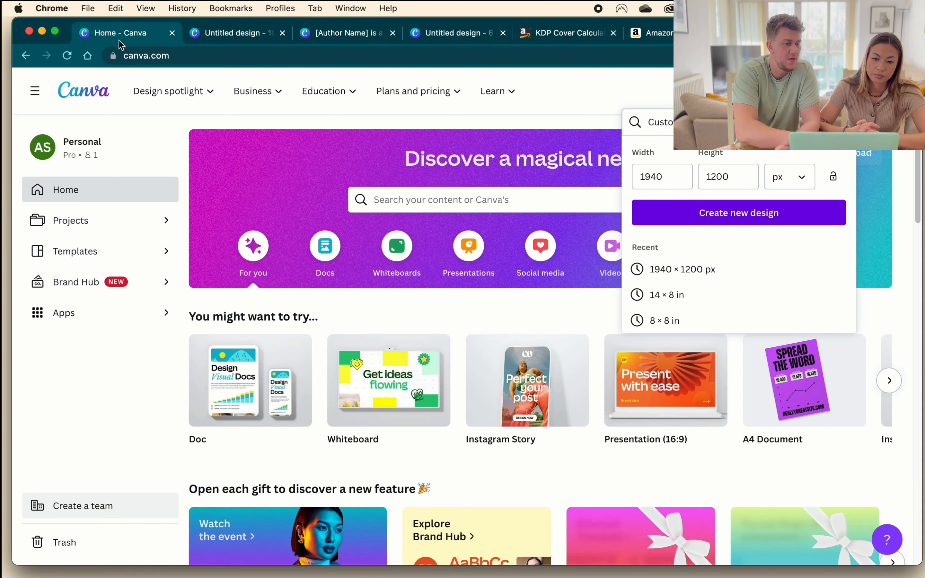
left_click(207, 34)
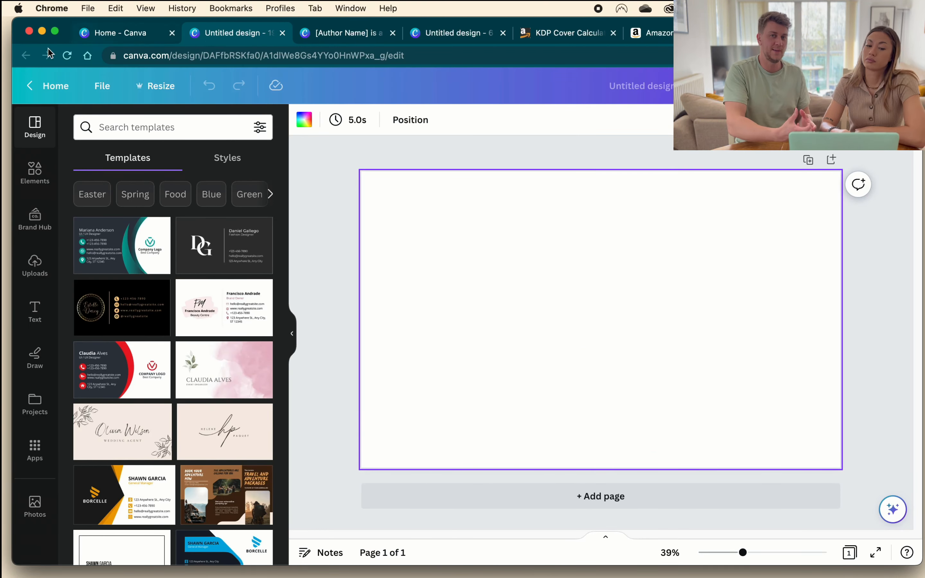
Search the design templates for "technology" and apply the black "The Smart Home Advantage" template to the blank page.
left_click(120, 127)
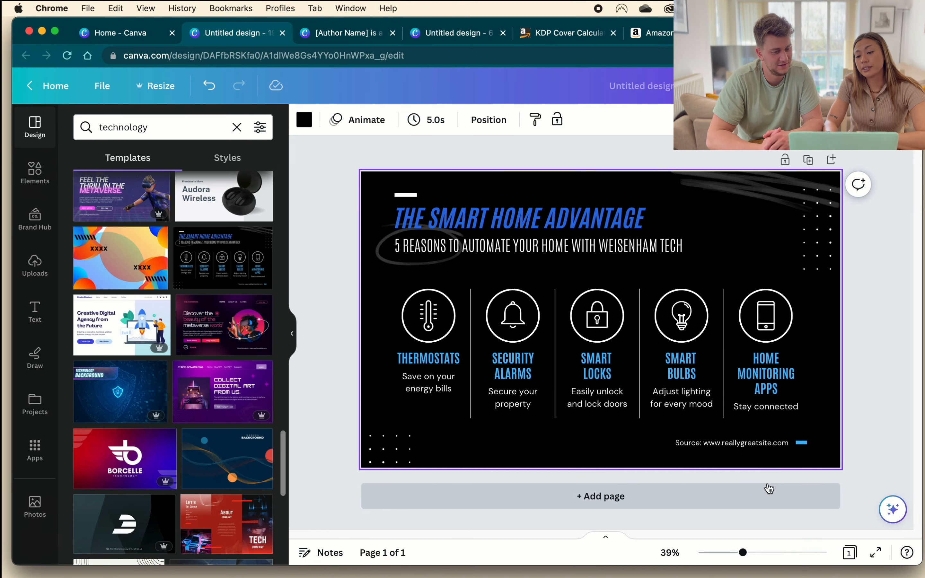
left_click(892, 352)
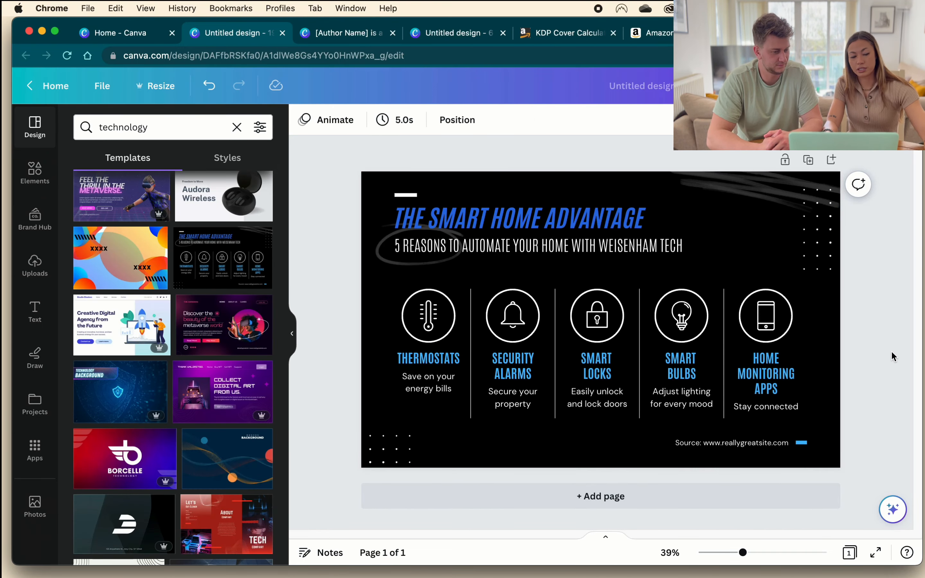
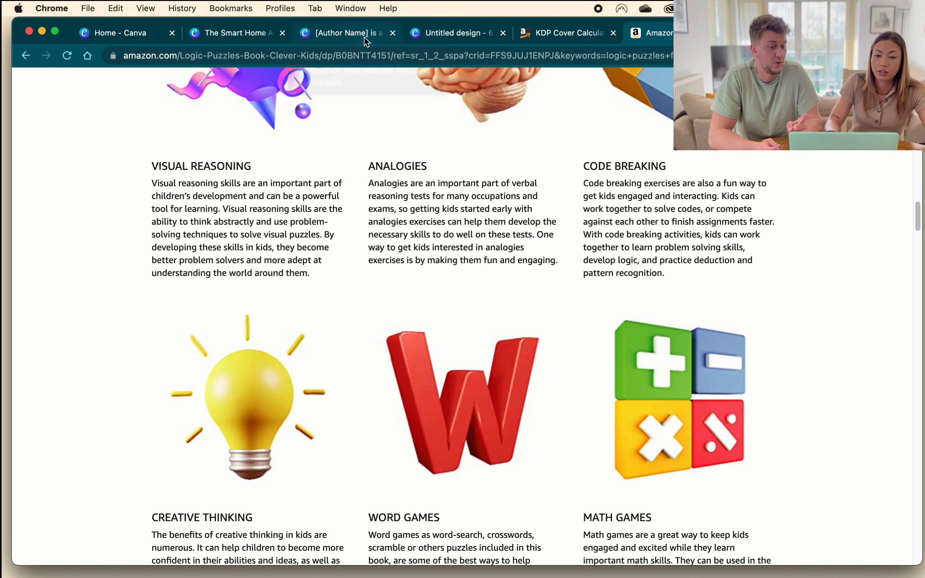
Switch to the KDP Cover Calculator and set the binding type to Paperback and the interior type to Black & white.
left_click(564, 38)
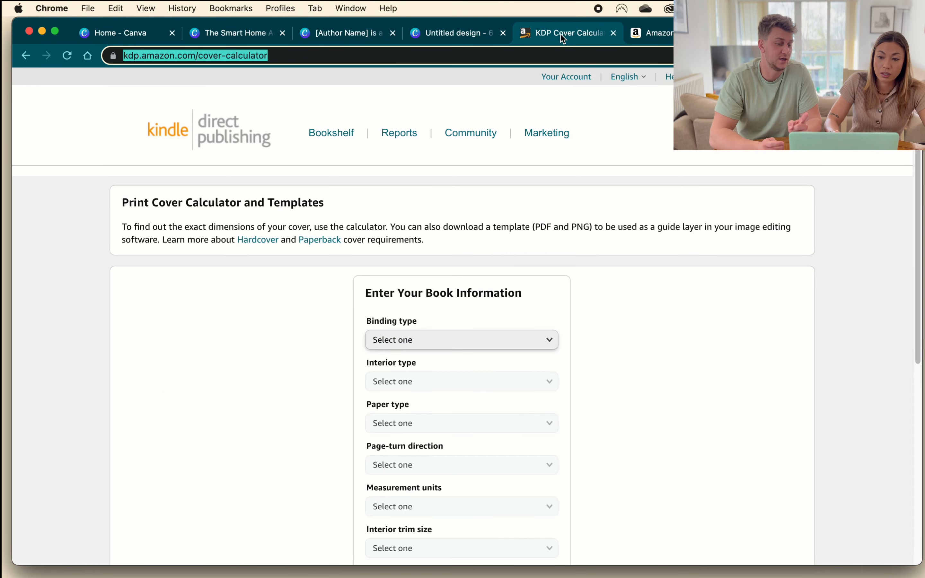
scroll(700, 416, "down", 3)
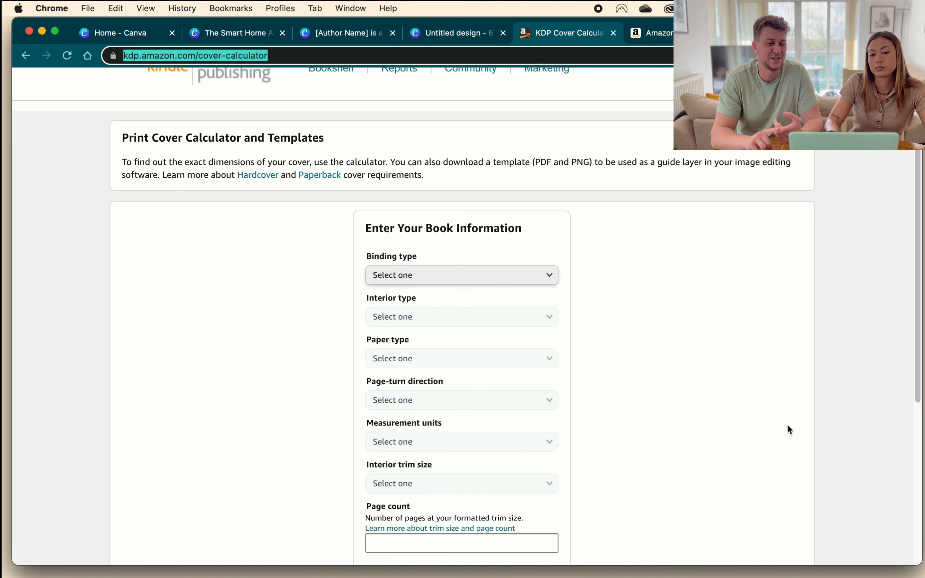
scroll(788, 426, "down", 2)
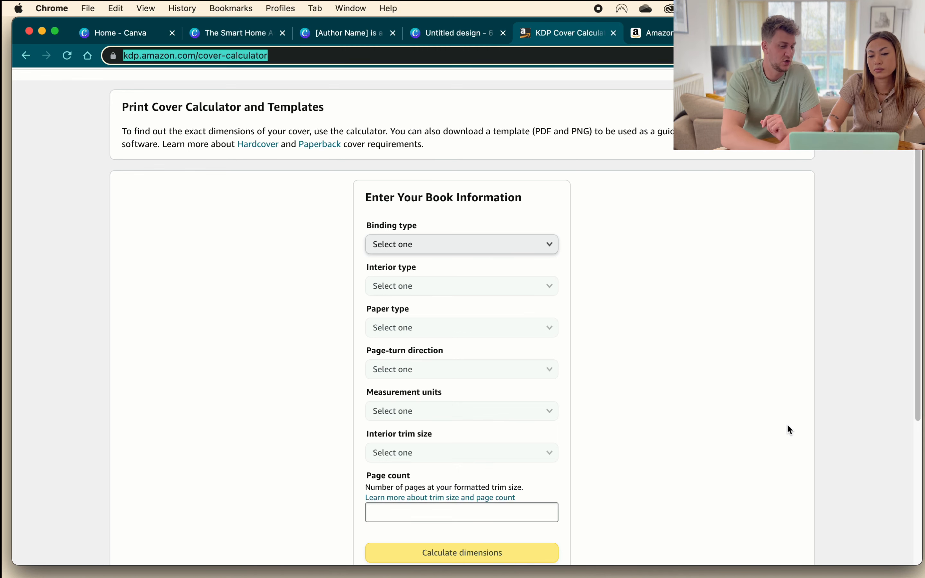
left_click(522, 246)
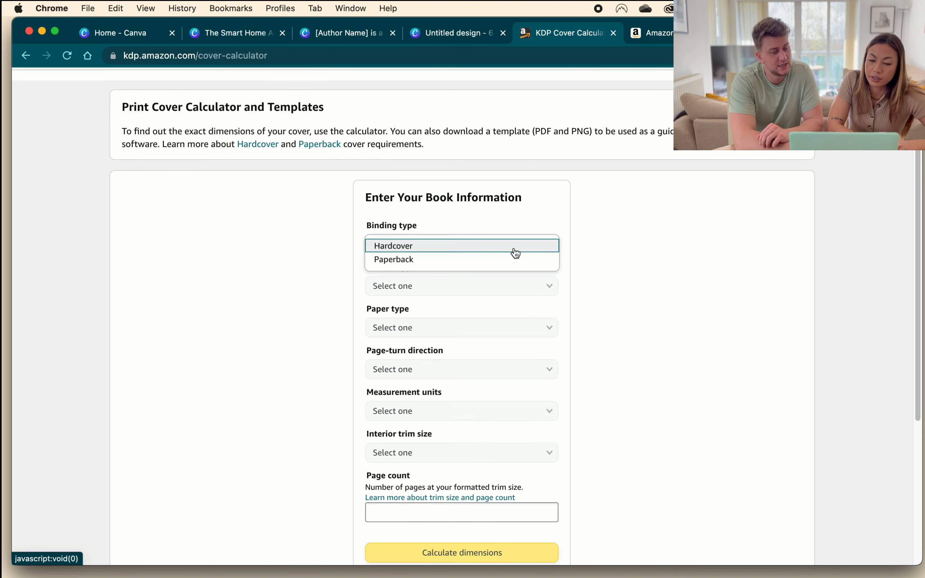
left_click(422, 260)
left_click(418, 287)
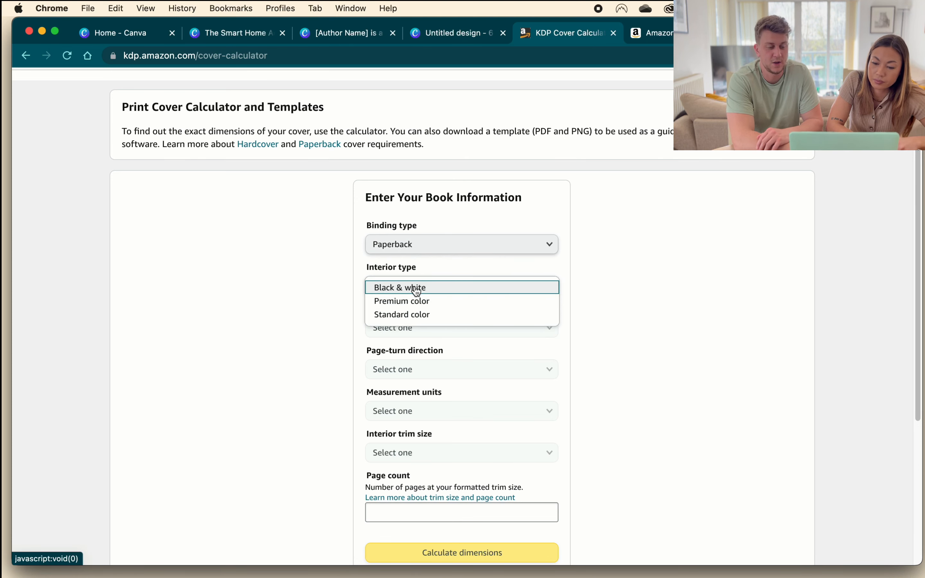
left_click(416, 291)
Set the book's paper type to White paper and its page-turn direction to Left to Right.
left_click(422, 334)
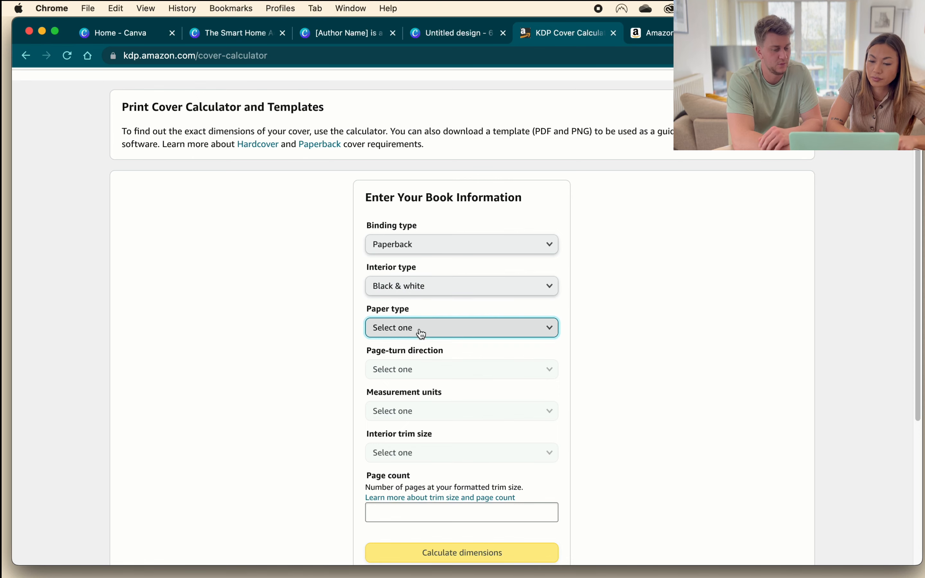
left_click(416, 344)
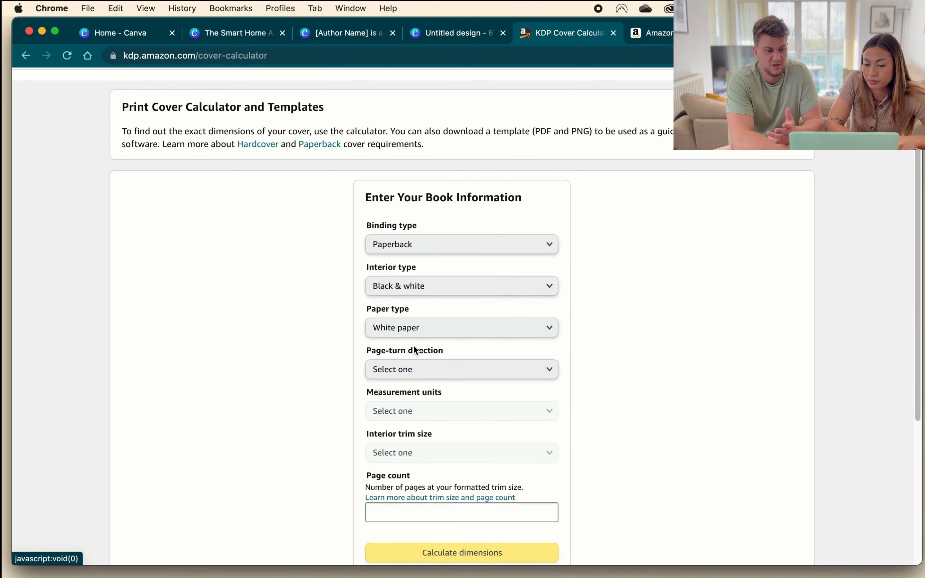
left_click(417, 369)
left_click(412, 370)
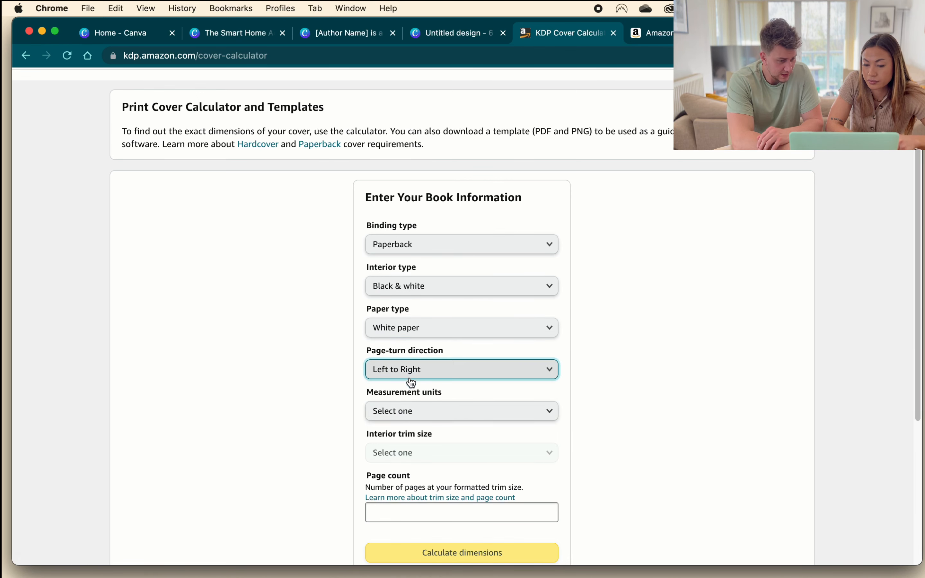
Set the measurement units to Inches and the interior trim size to 5 x 8 in.
scroll(412, 382, "down", 1)
left_click(407, 387)
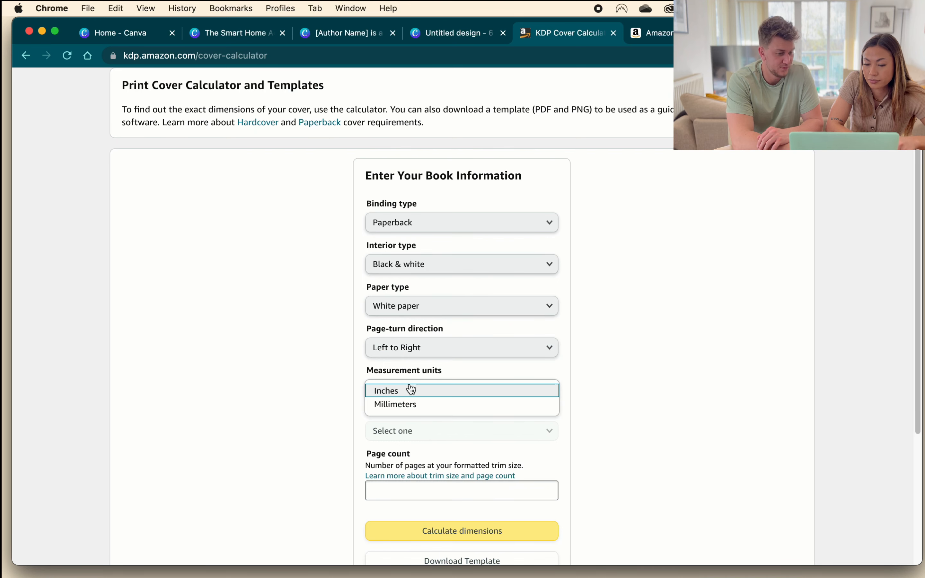
left_click(386, 393)
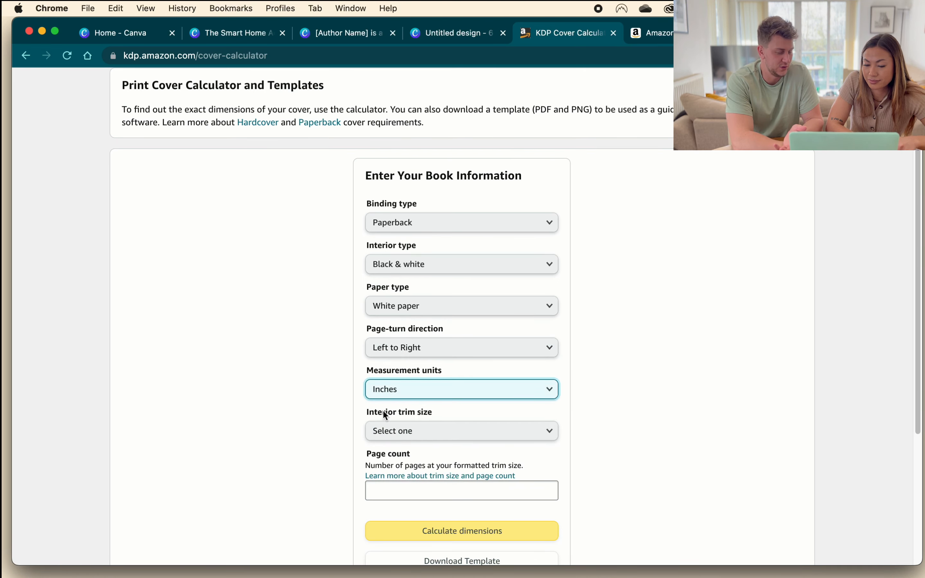
scroll(359, 424, "down", 2)
scroll(358, 426, "down", 1)
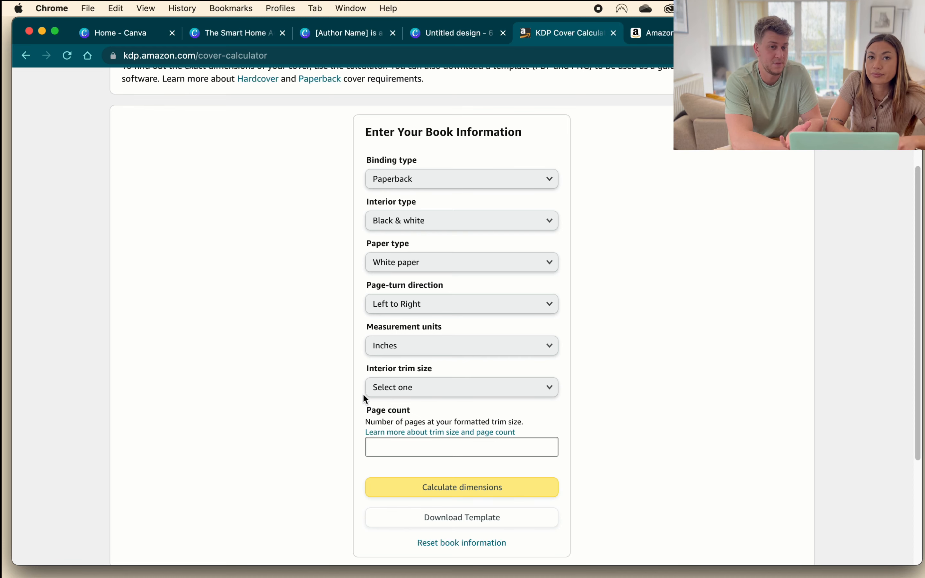
left_click(368, 393)
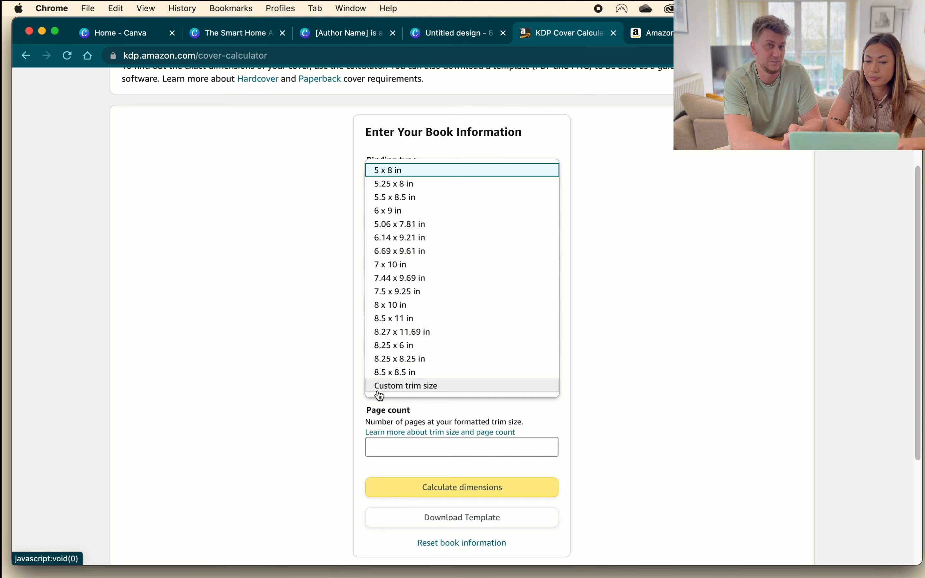
left_click(386, 173)
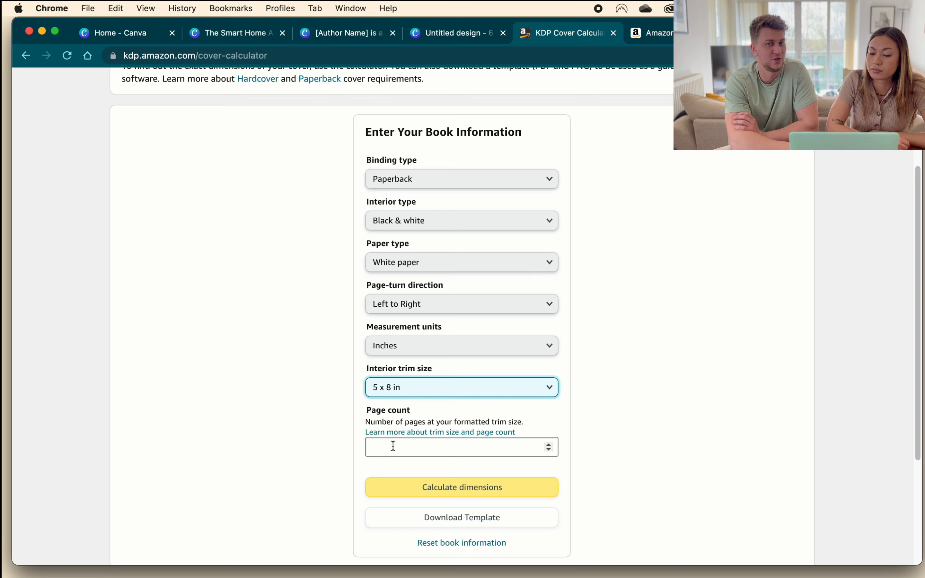
Calculate the cover dimensions for a page count of 150 and download the cover template.
left_click(393, 446)
type("150")
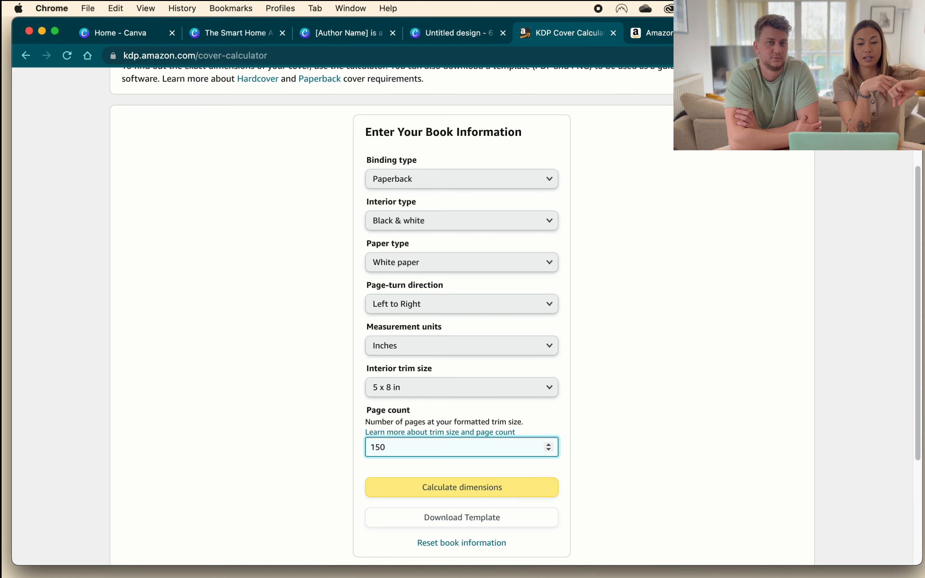
left_click(492, 486)
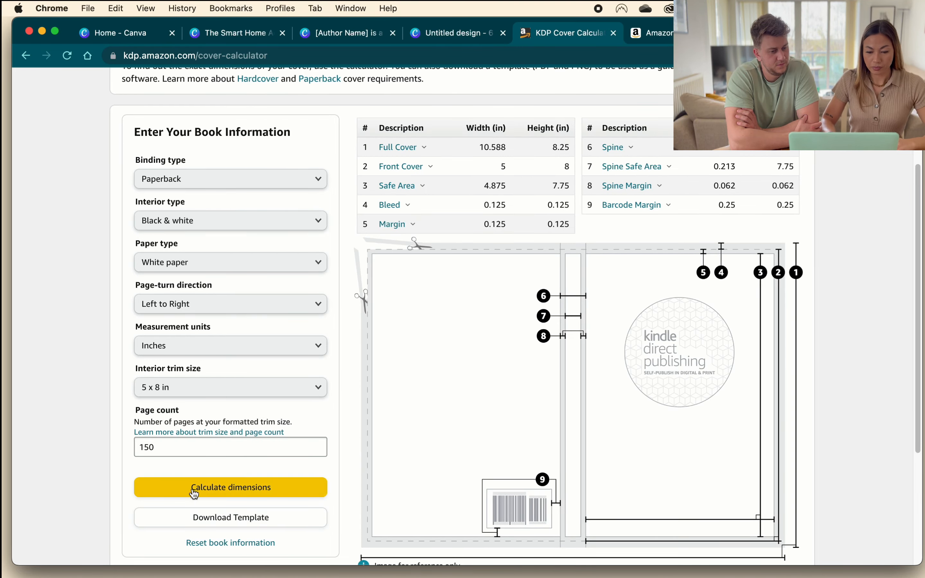
left_click(215, 513)
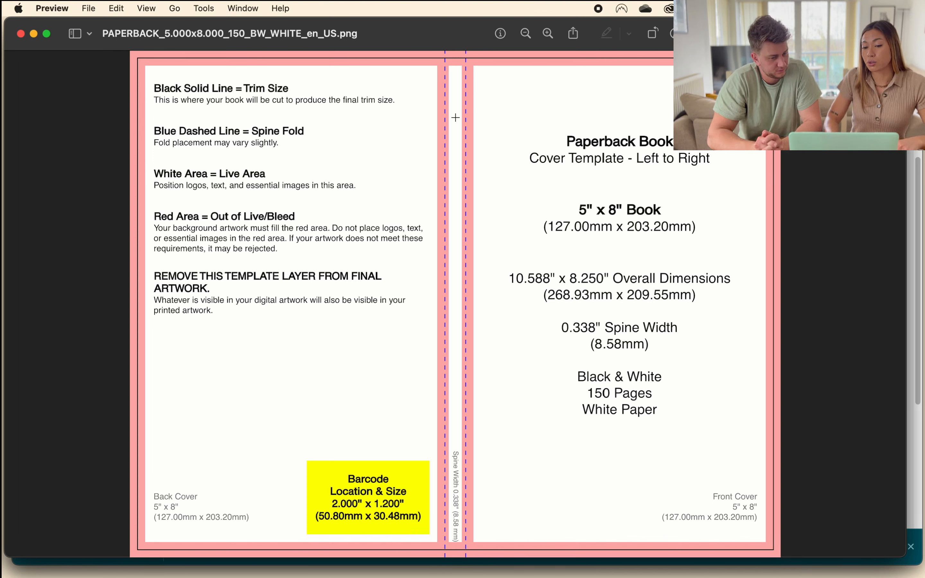
left_click(445, 52)
left_click_drag(446, 52, 467, 276)
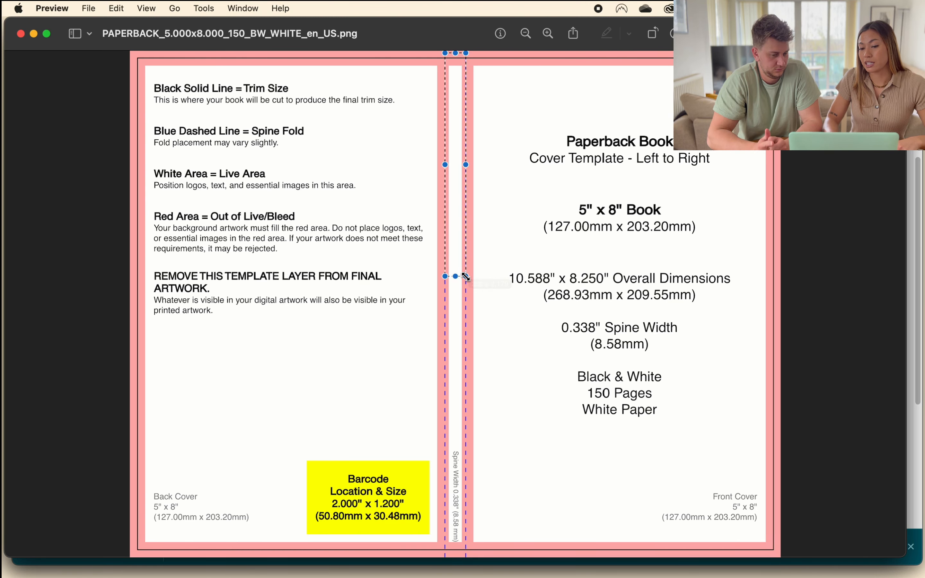
key("Delete")
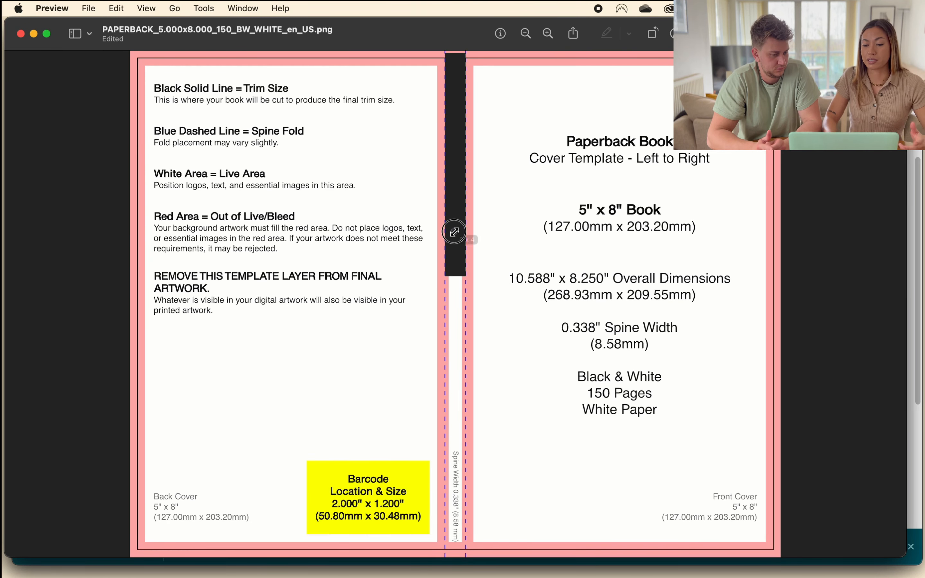
key("super+z")
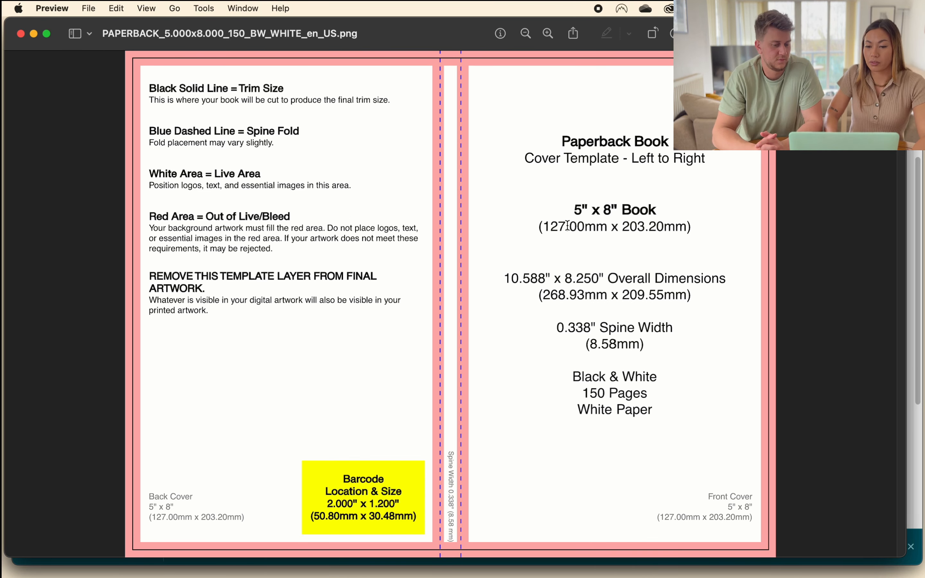
Highlight the book size in millimetres and the overall dimensions in inches on the paperback cover template.
left_click_drag(539, 229, 744, 221)
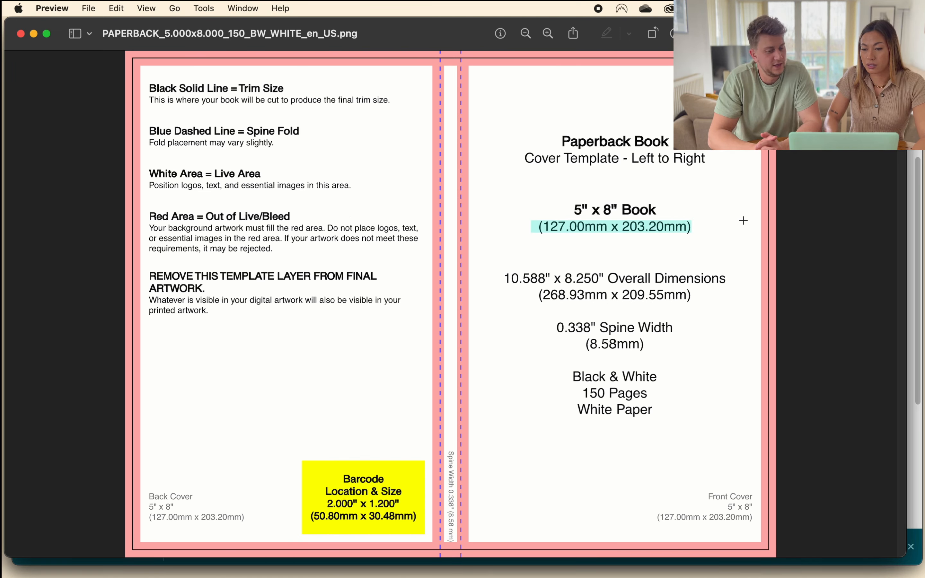
left_click_drag(505, 279, 722, 281)
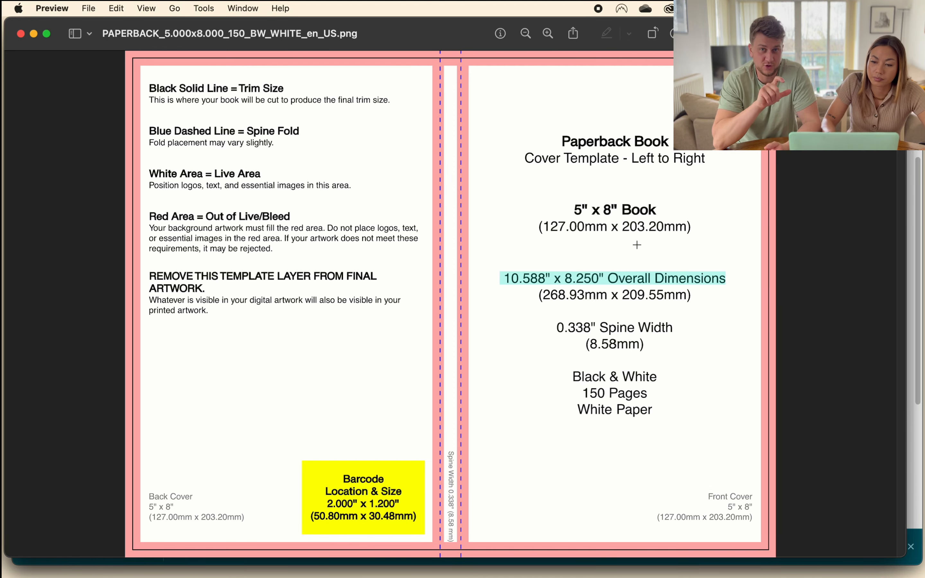
Switch to the Canva home page and set the custom design size unit to inches.
key("ctrl+Up")
left_click(351, 163)
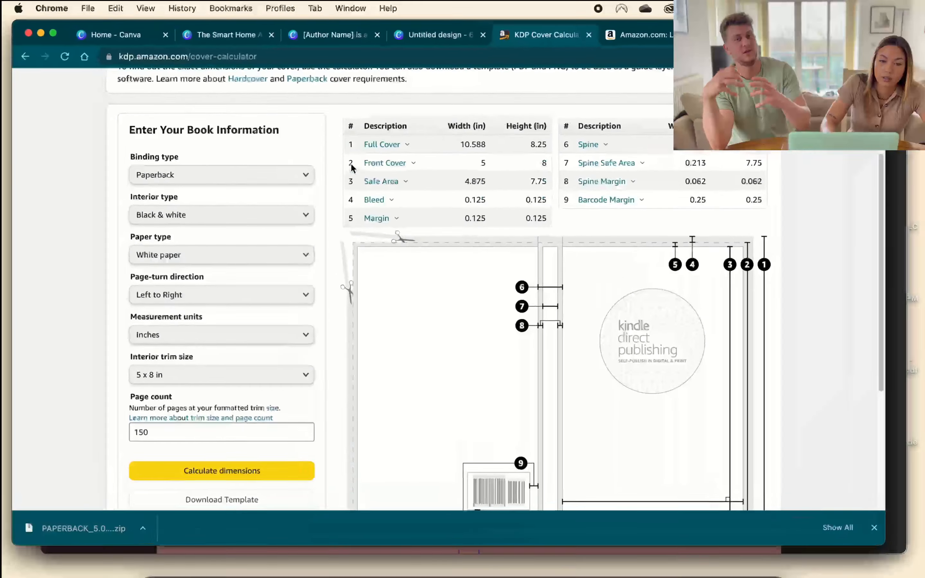
left_click(124, 37)
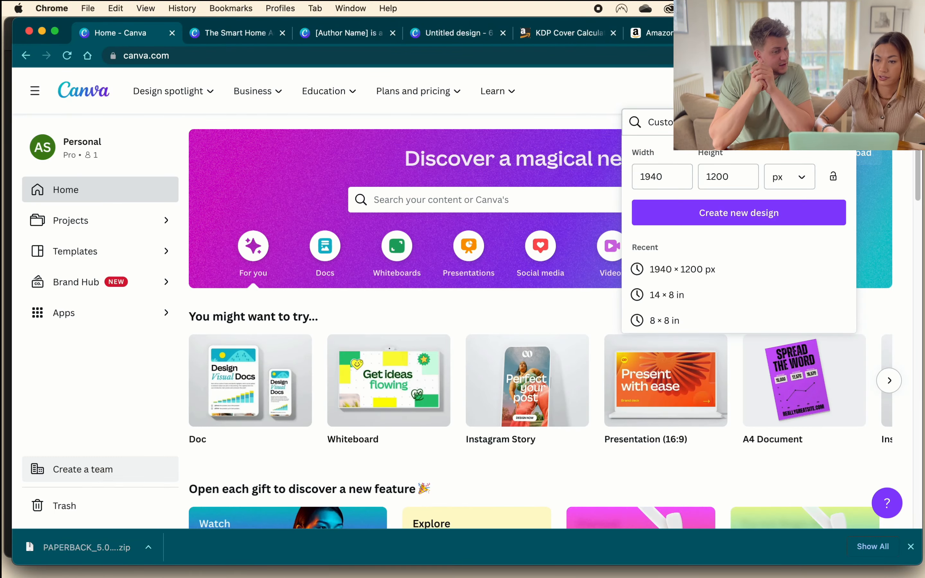
left_click(799, 177)
left_click(780, 238)
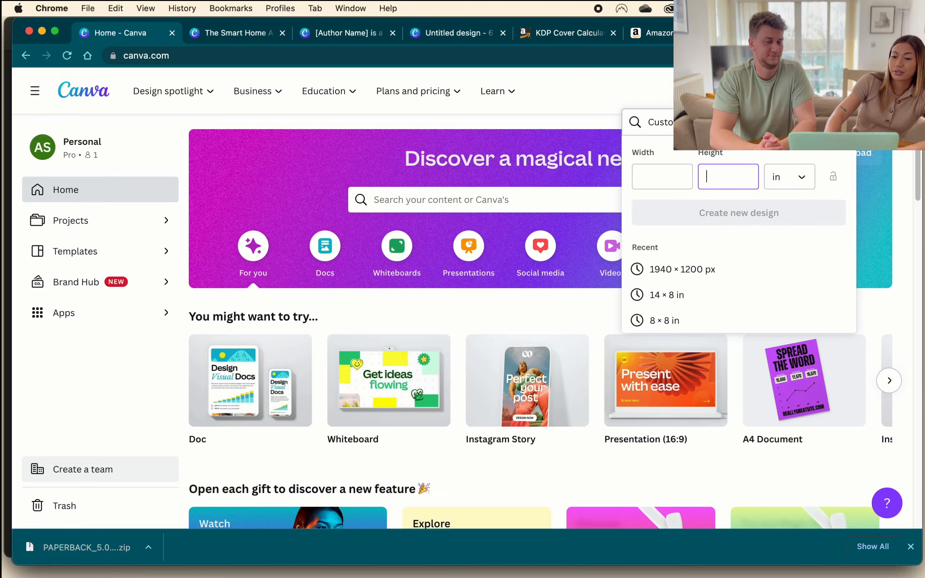
Check the overall dimensions on the cover template in Preview, then return to the browser.
key("ctrl+Up")
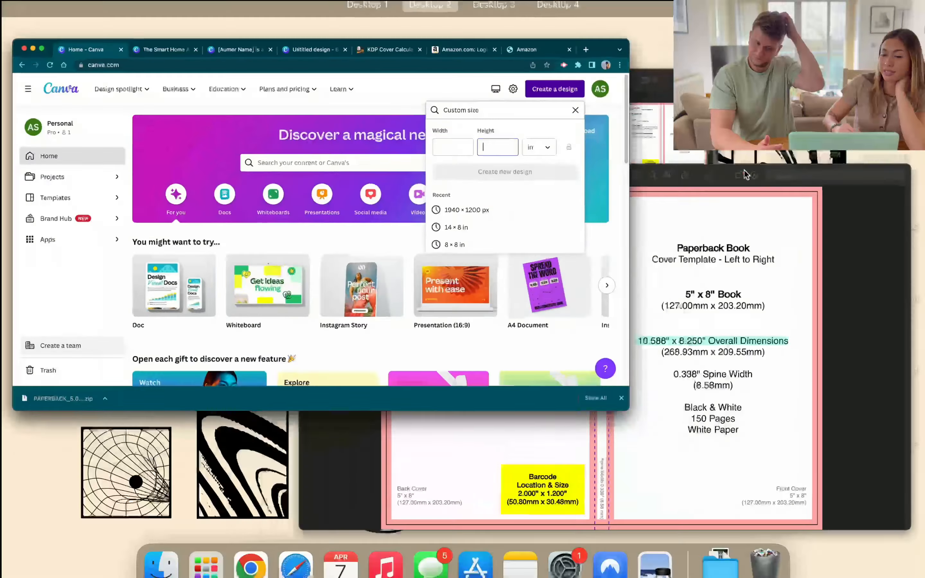
left_click(628, 269)
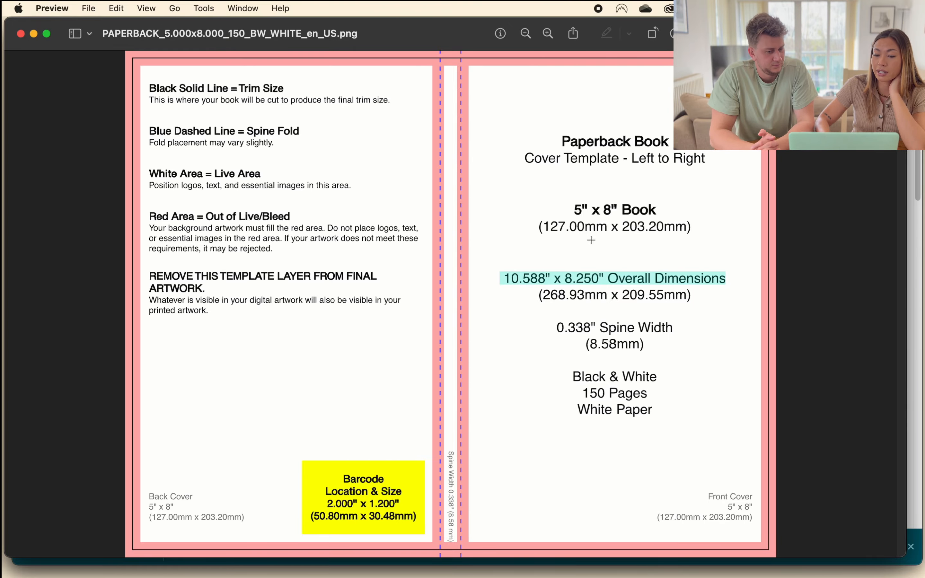
key("ctrl+Up")
left_click(430, 221)
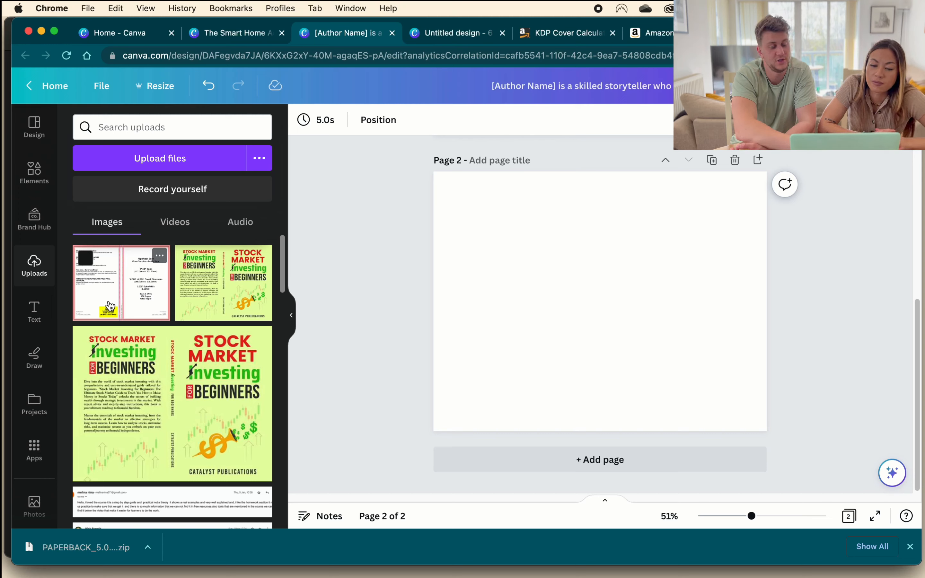
Place the uploaded paperback cover template on page 2 and scale it to fill the whole page.
left_click(110, 306)
left_click_drag(478, 207, 432, 178)
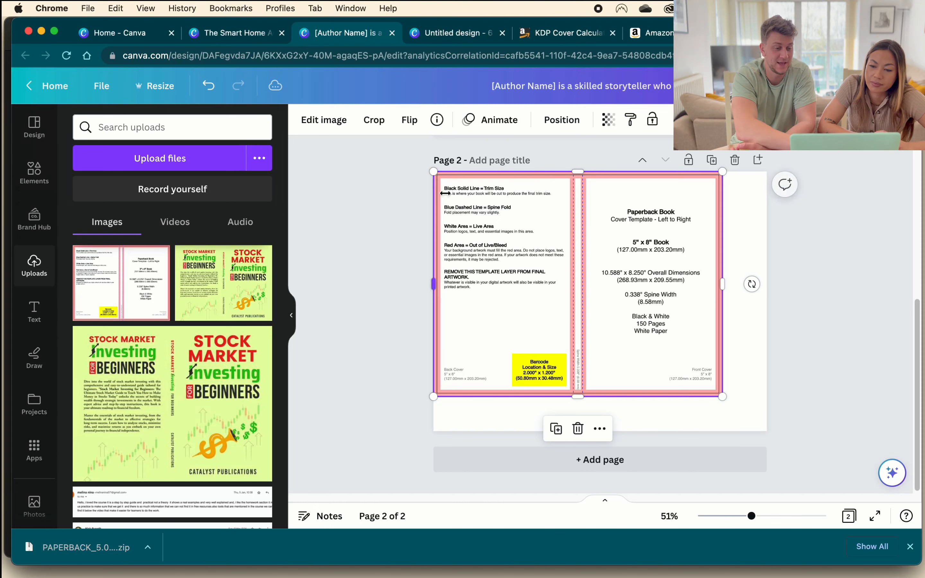
left_click_drag(721, 395, 768, 424)
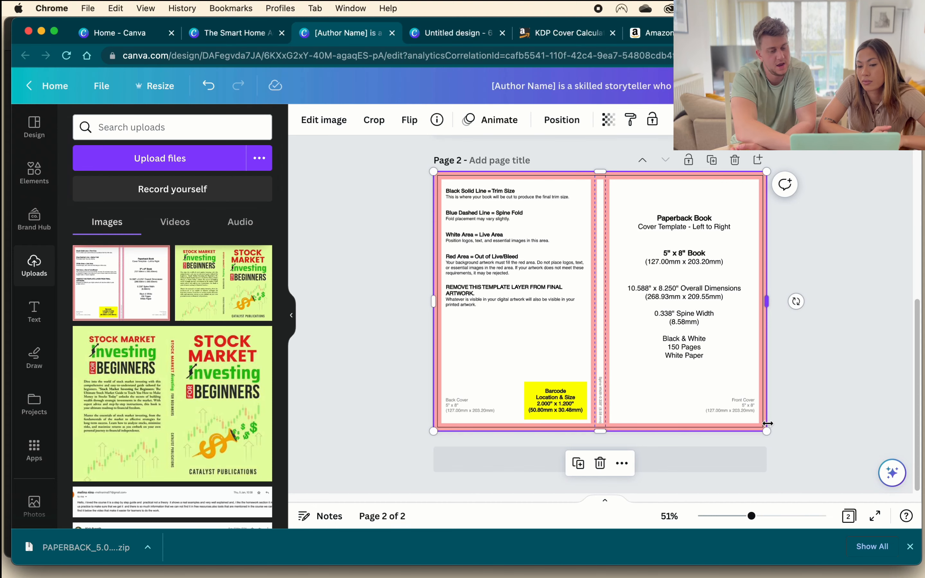
Compare the separate front-cover design with the full wraparound cover on page 1 and the template on page 2.
left_click(448, 34)
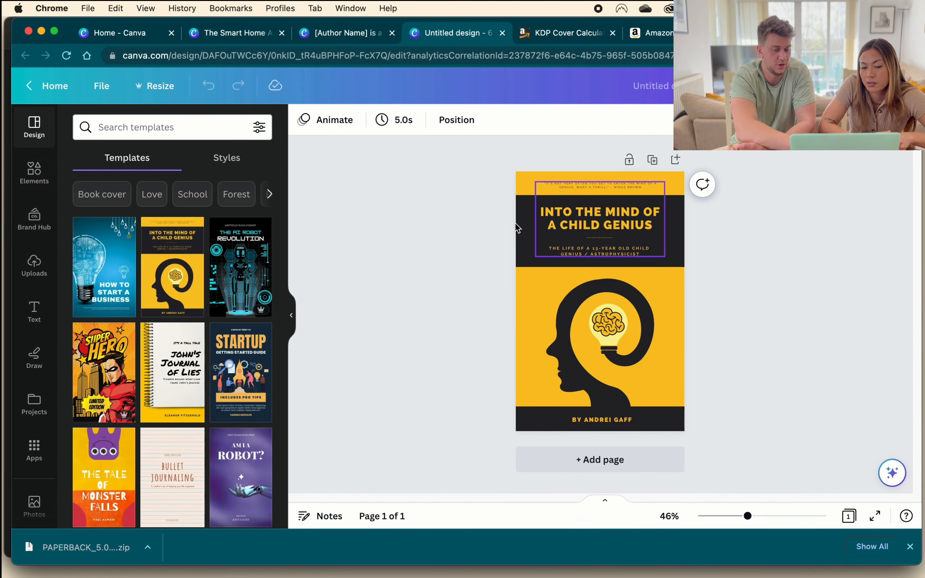
left_click(358, 42)
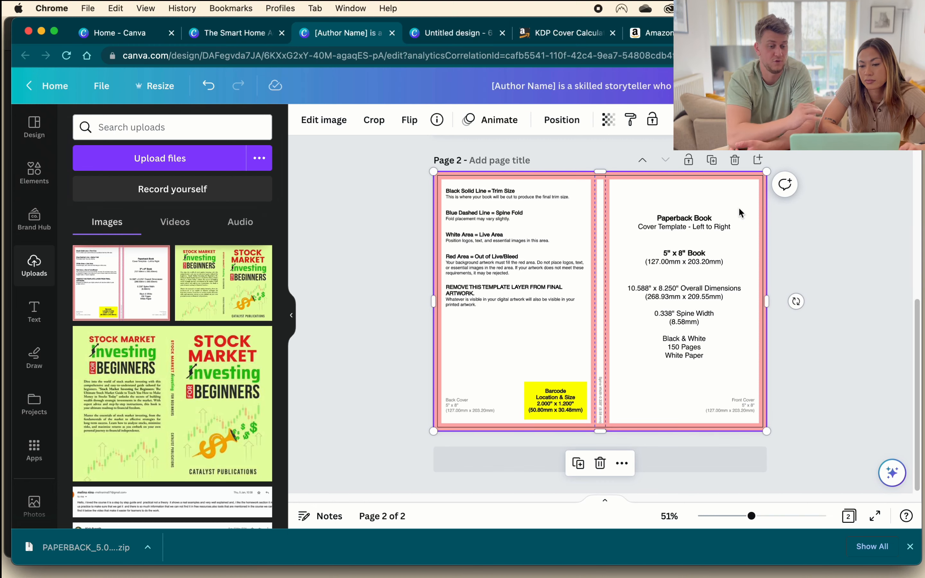
scroll(739, 207, "up", 5)
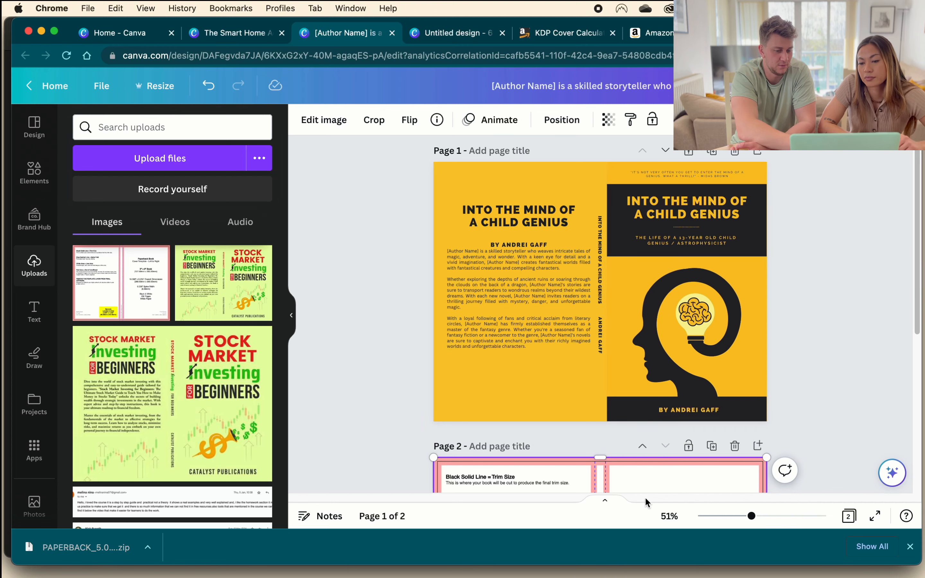
scroll(687, 279, "up", 1)
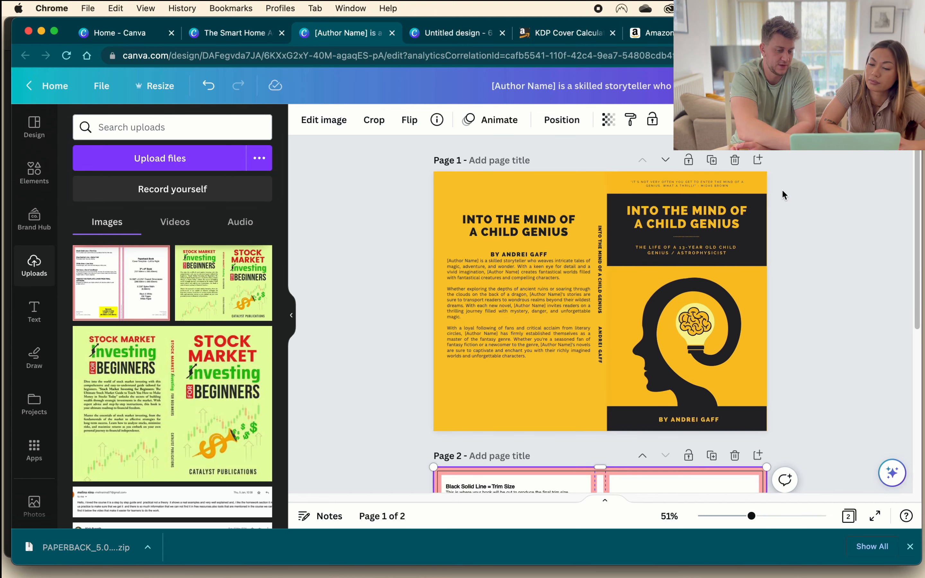
scroll(622, 392, "down", 3)
scroll(662, 367, "up", 2)
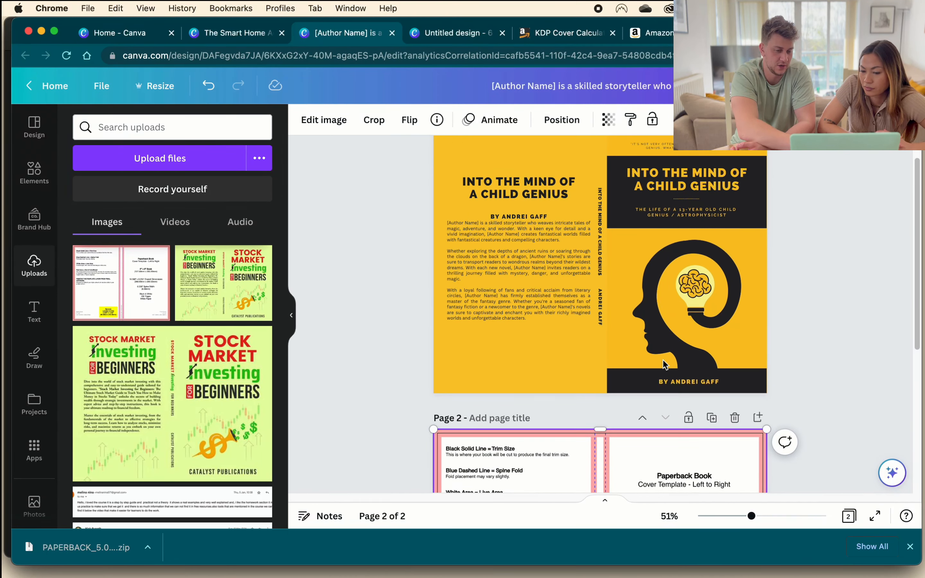
scroll(665, 366, "up", 2)
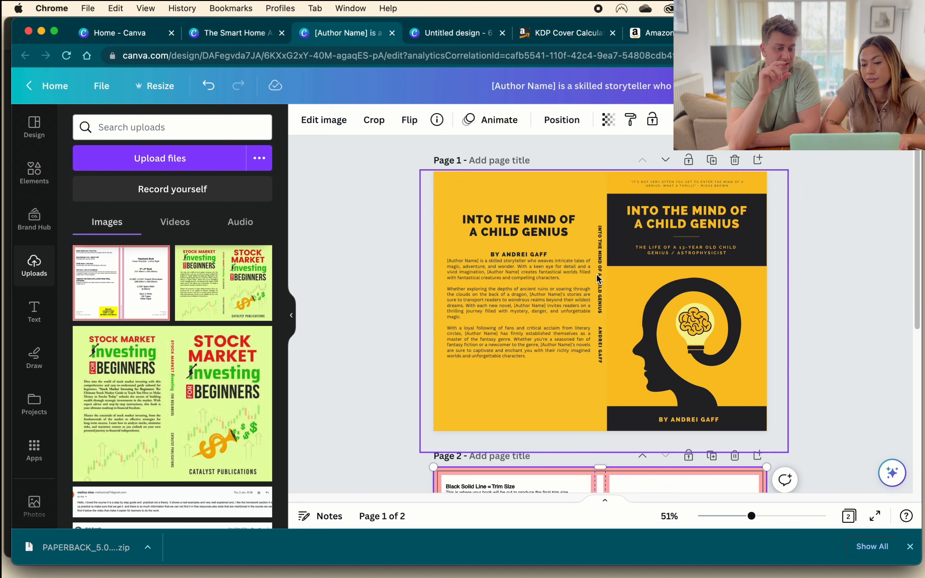
Add a square shape to page 1 and stretch it over the entire back cover up to the front cover's edge.
left_click(555, 193)
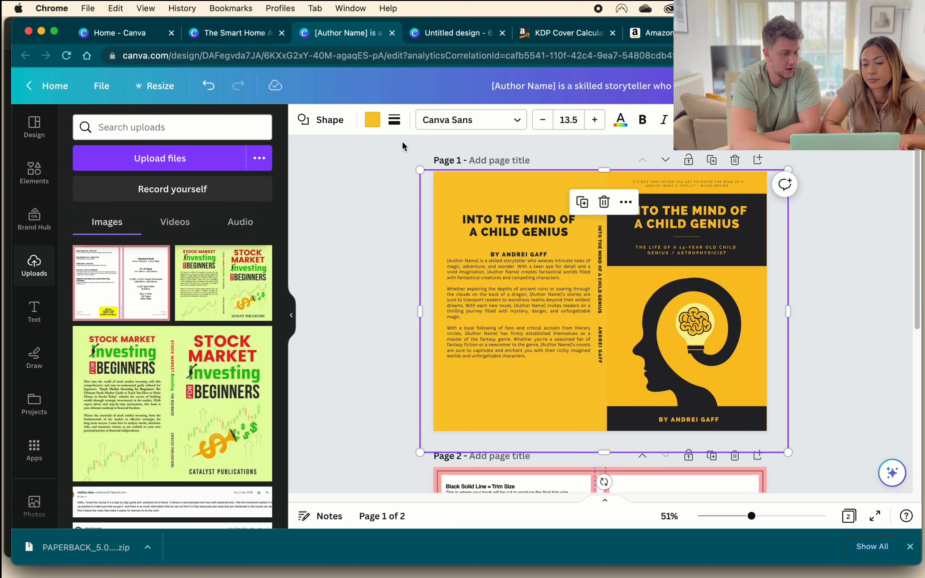
left_click(34, 174)
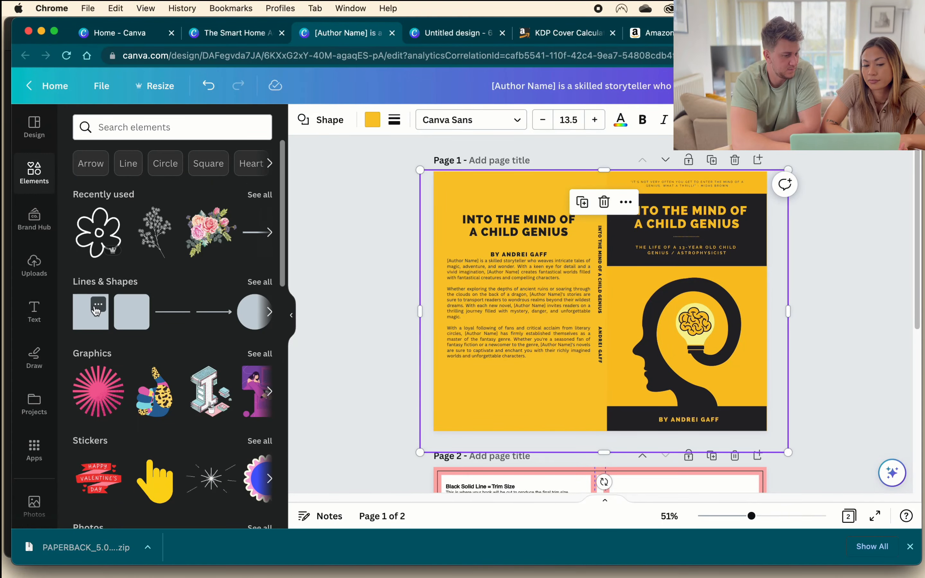
left_click(96, 310)
left_click(614, 305)
left_click(571, 199)
left_click(619, 305)
left_click_drag(616, 306, 473, 209)
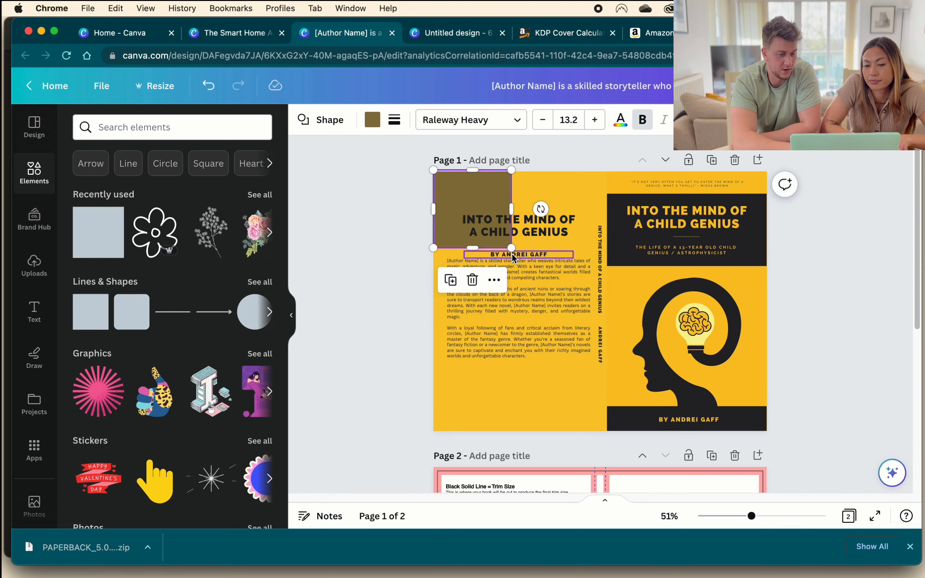
left_click_drag(511, 248, 608, 432)
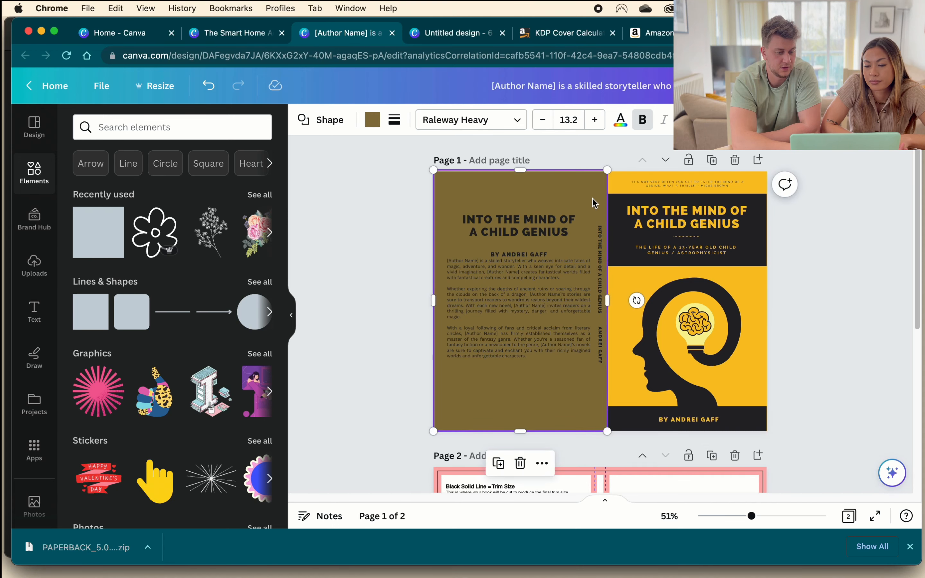
Fill the back-cover shape with the front cover's yellow, #FCC528, sampled with the color picker, and deselect it.
left_click(372, 120)
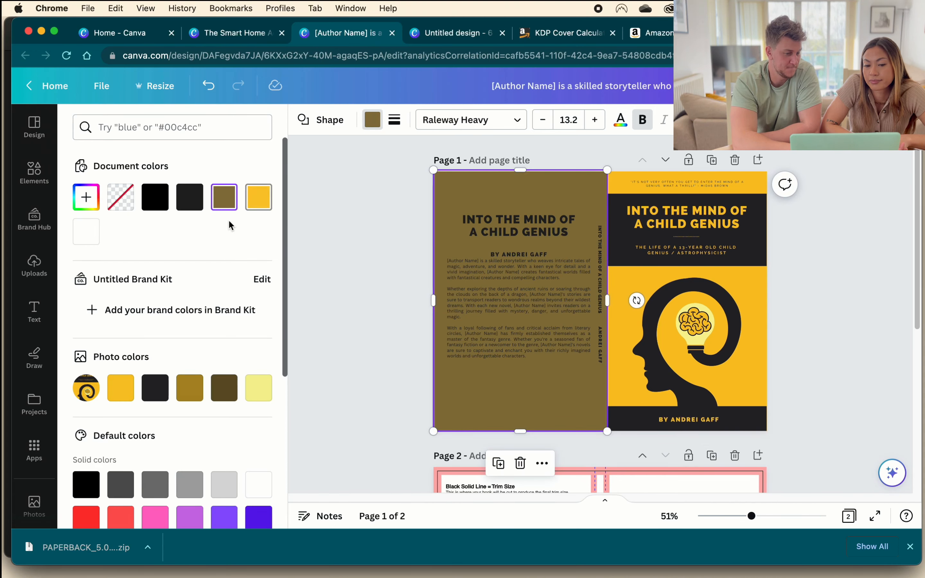
left_click(90, 196)
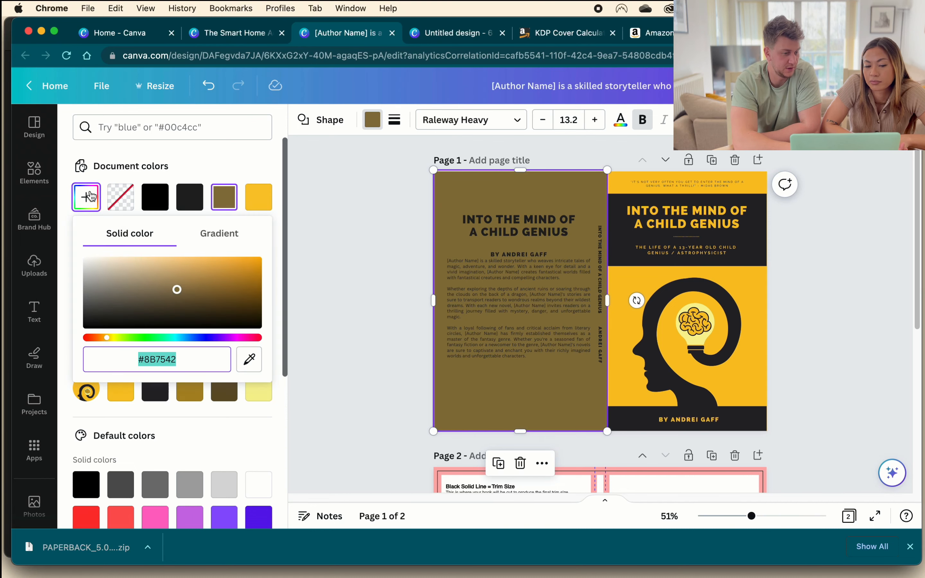
left_click(248, 360)
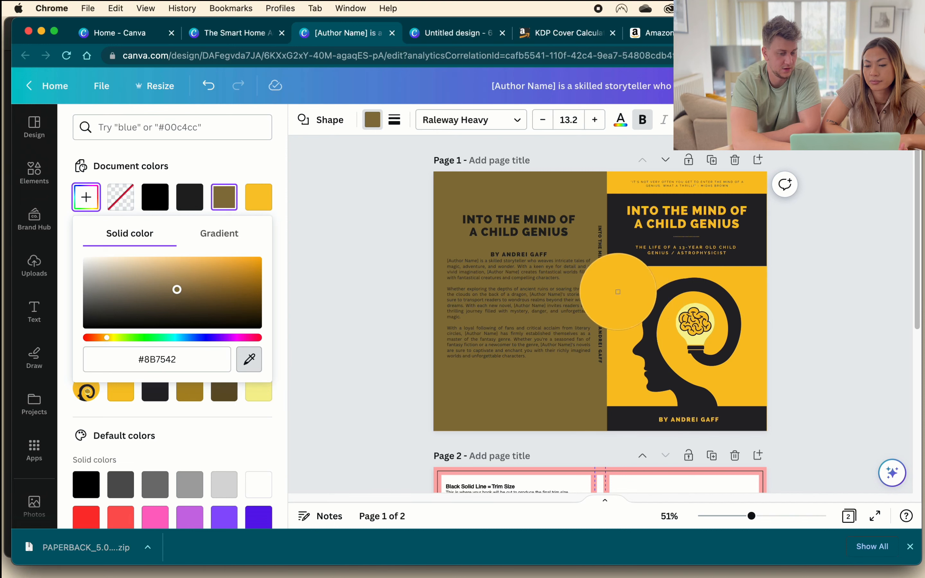
left_click(618, 292)
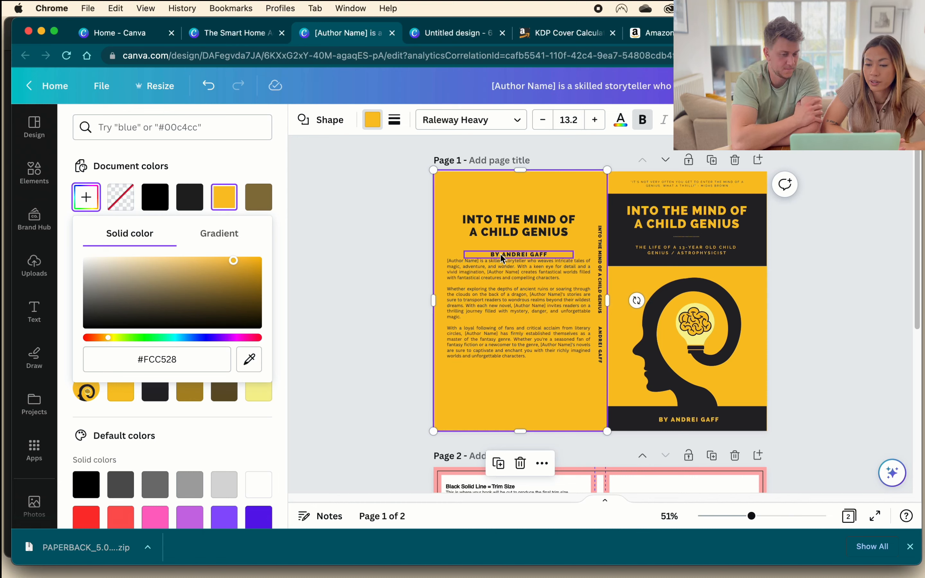
left_click(868, 301)
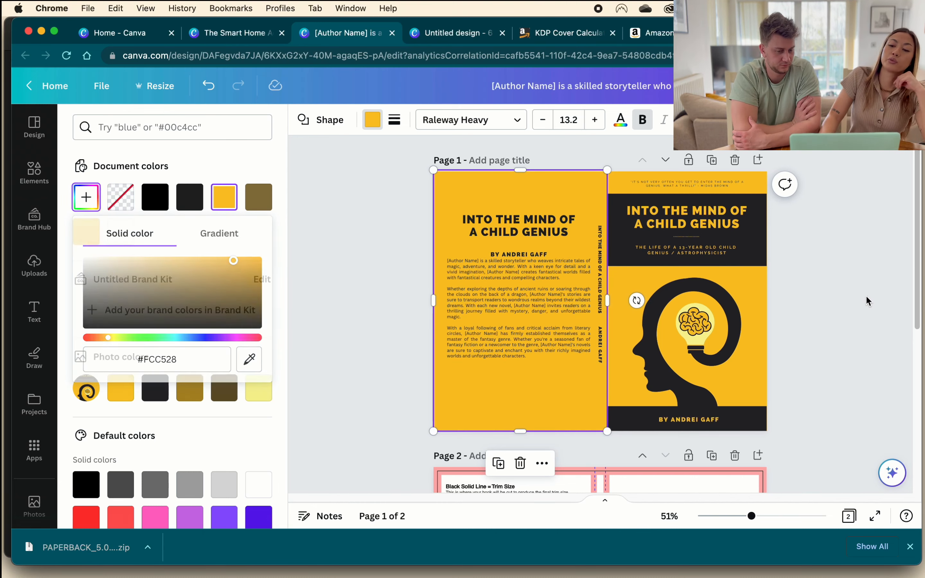
left_click(812, 336)
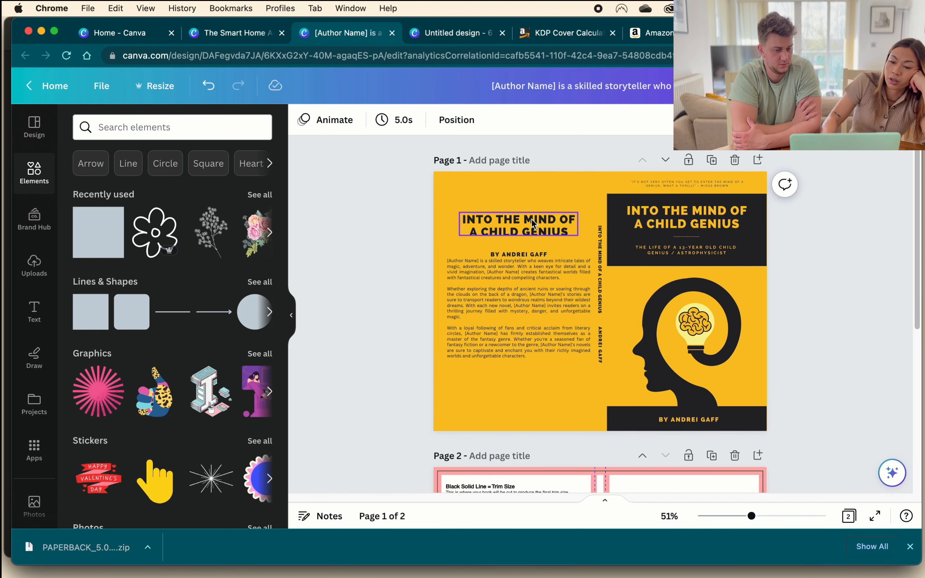
left_click(788, 334)
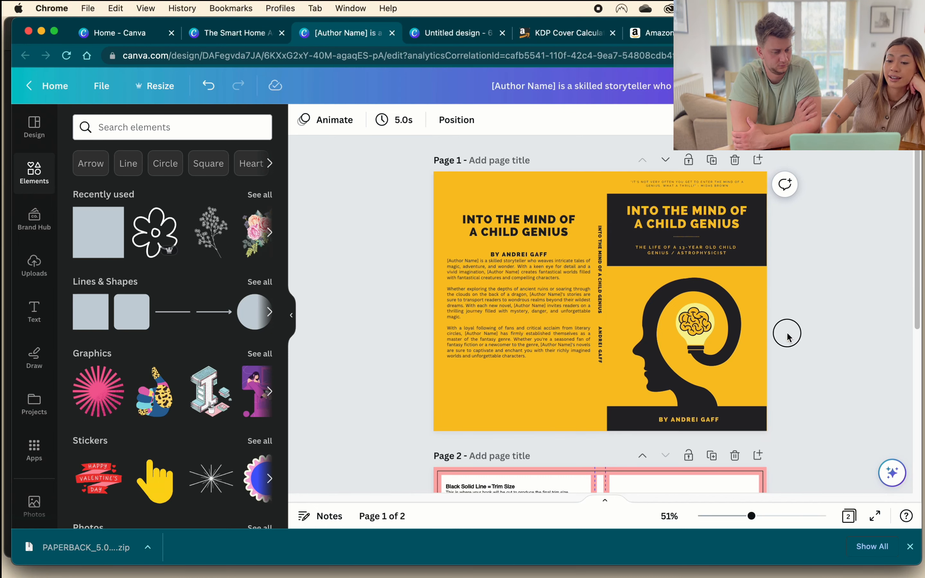